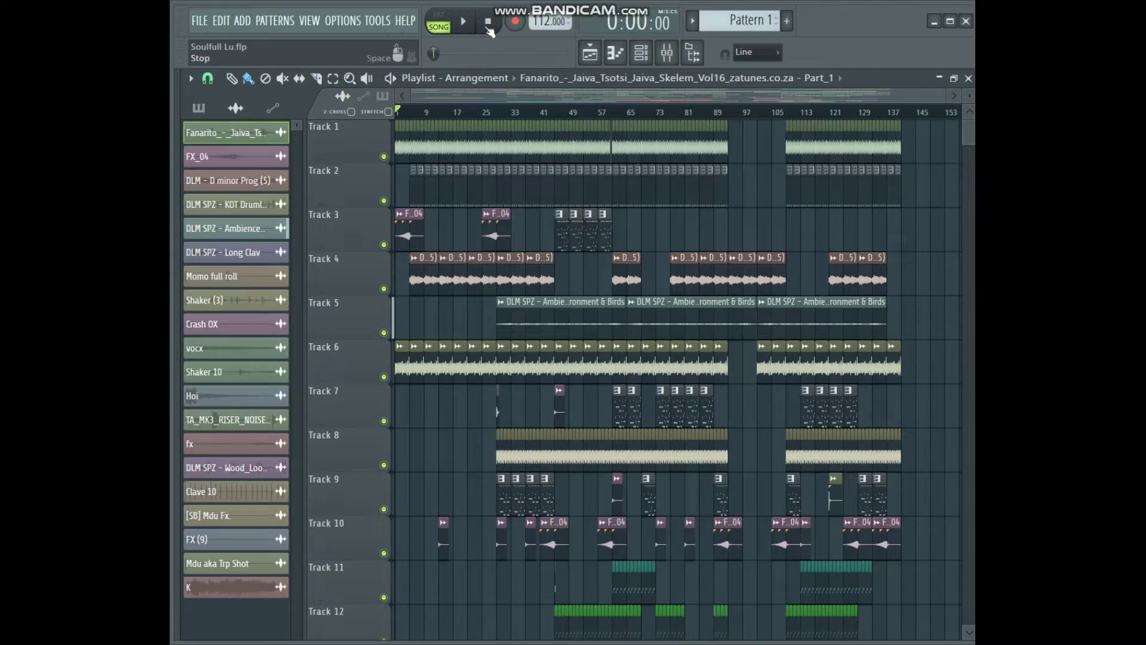
click(501, 437)
click(514, 459)
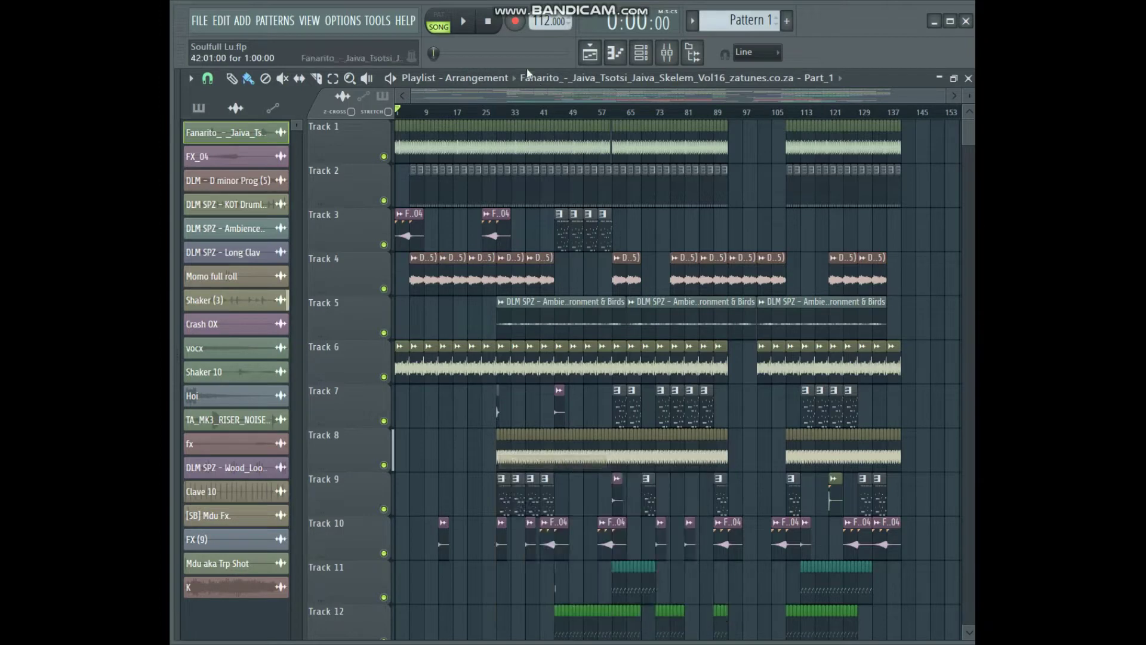
right_click(487, 27)
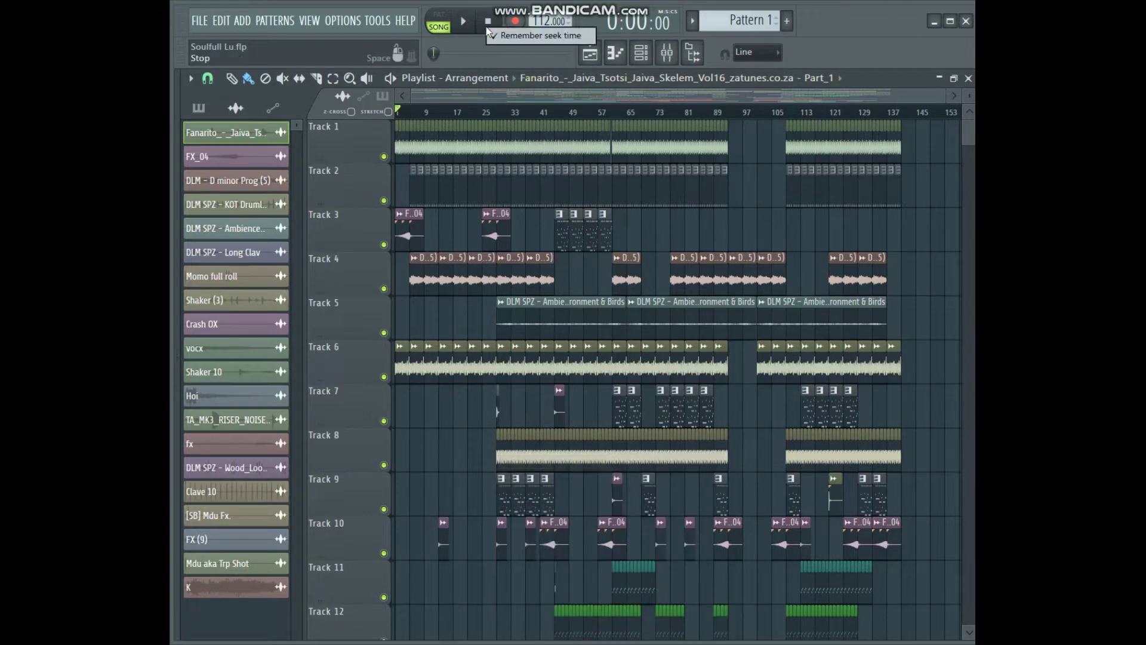
Preview the first Pattern 3 clip on Track 9, view its notes in the channel rack, and stop playback.
click(503, 481)
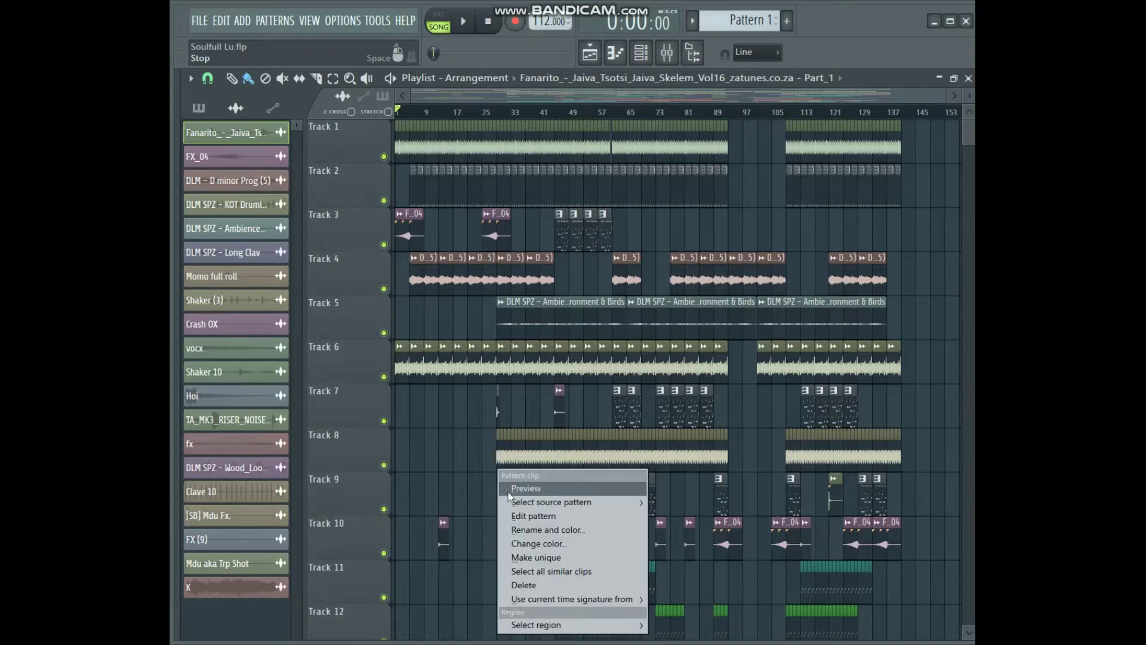
click(507, 490)
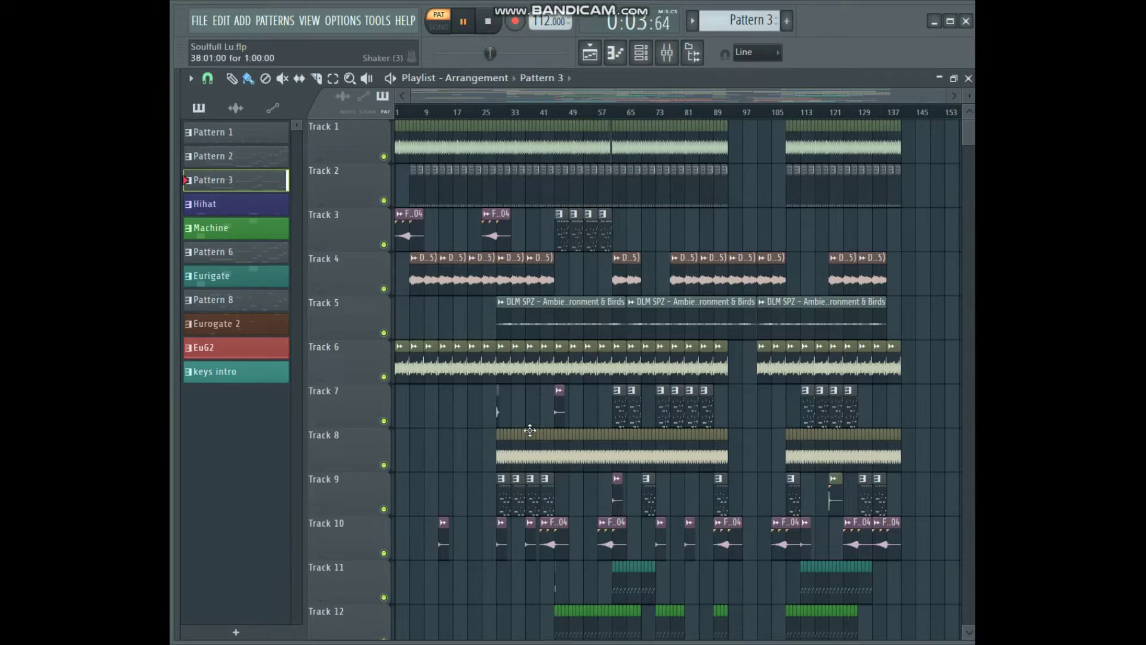
click(640, 52)
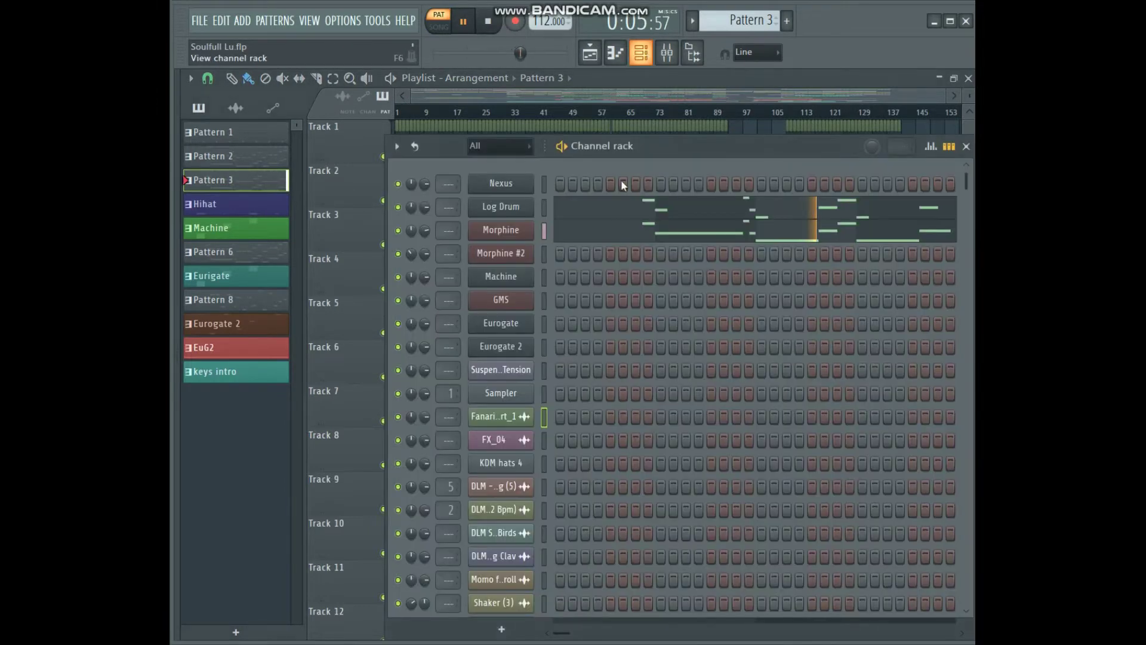
click(636, 78)
key(space)
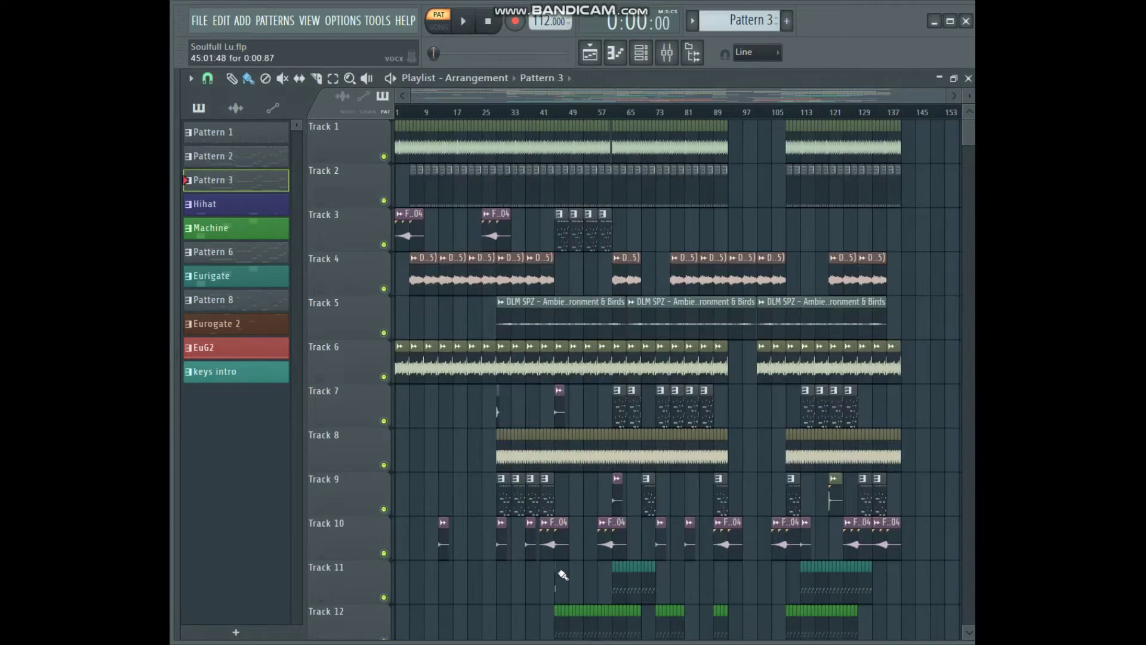
Preview the Machine pattern clip on Track 12, inspect its Eurogate synth from the channel rack, and return to the playlist.
scroll(563, 575, down, 2)
right_click(560, 530)
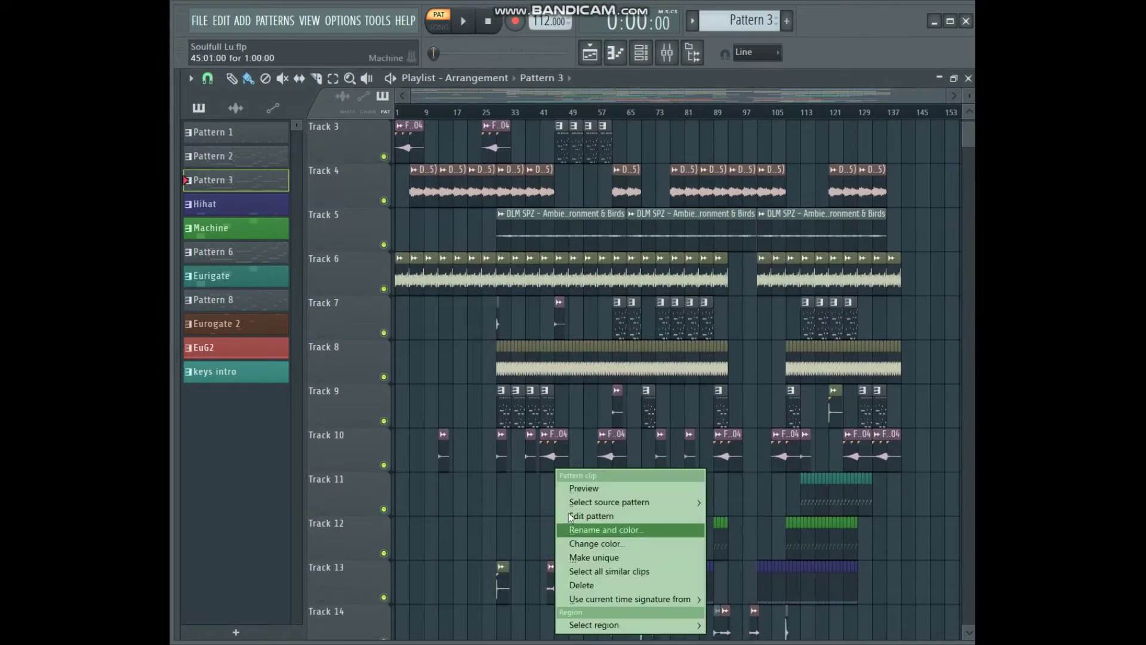
click(582, 489)
key(space)
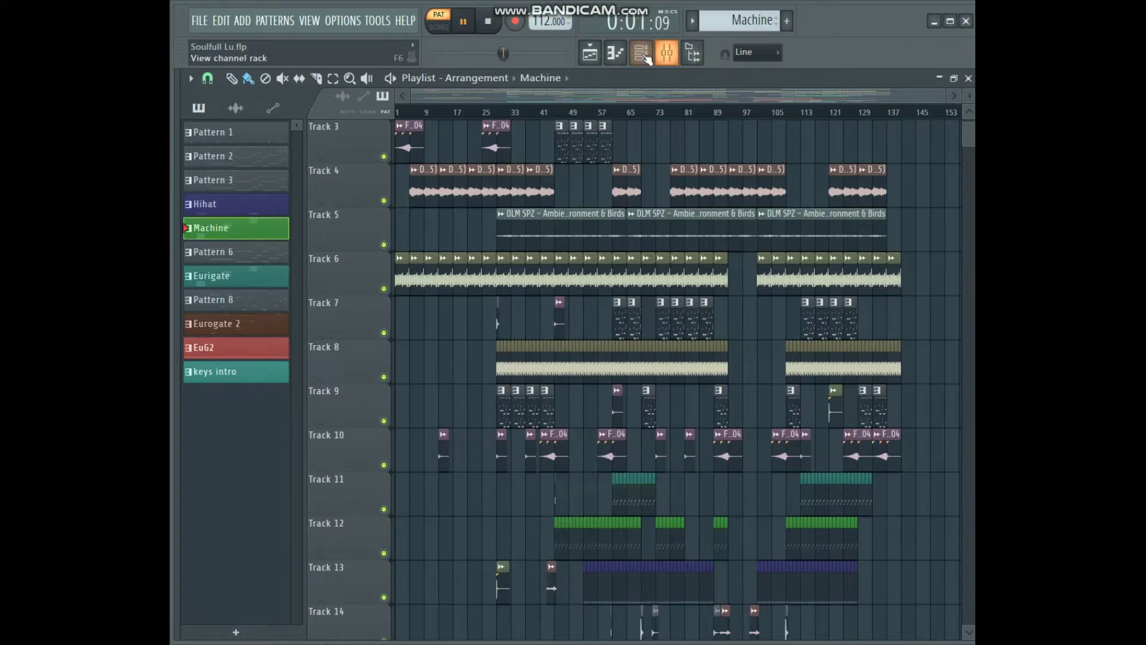
click(641, 52)
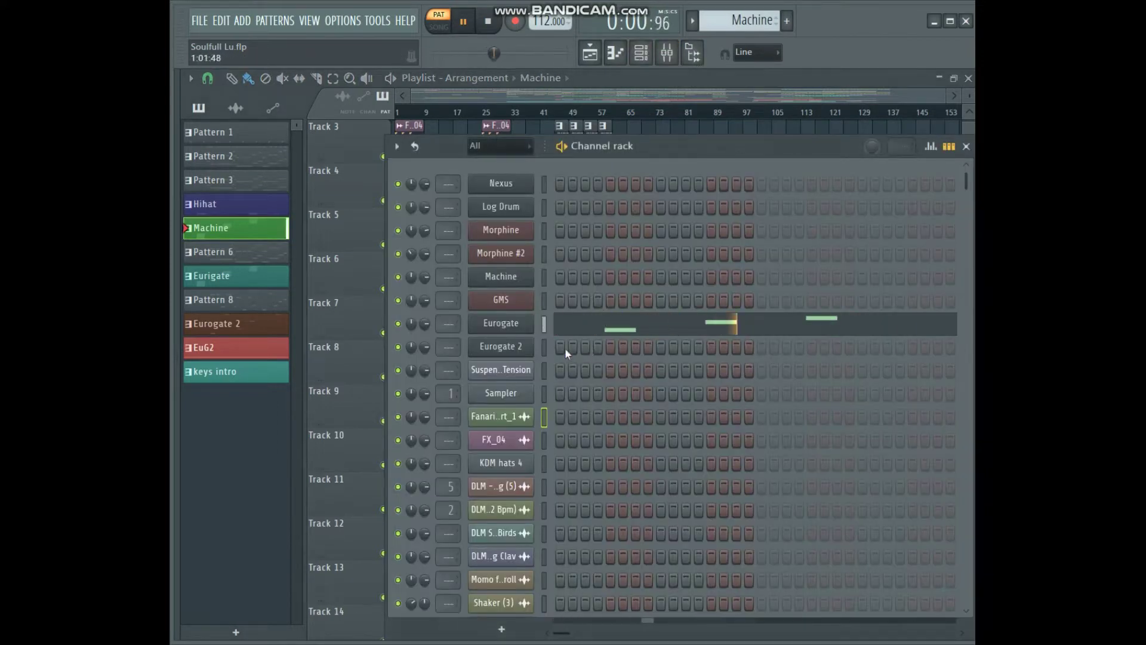
click(500, 323)
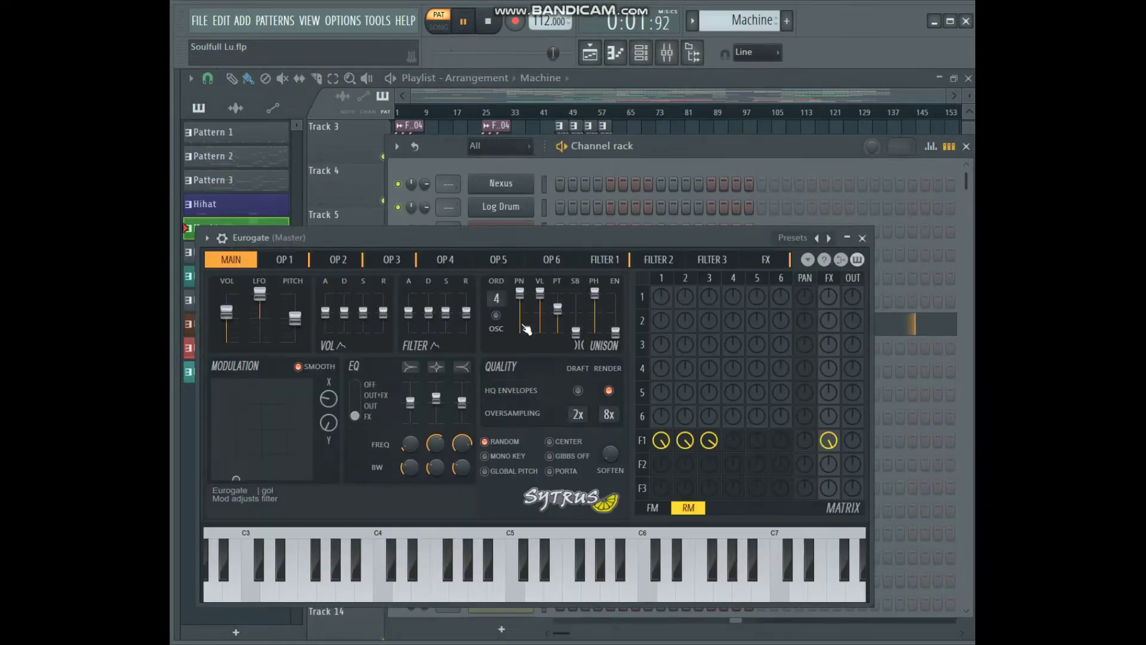
click(650, 149)
key(space)
click(632, 78)
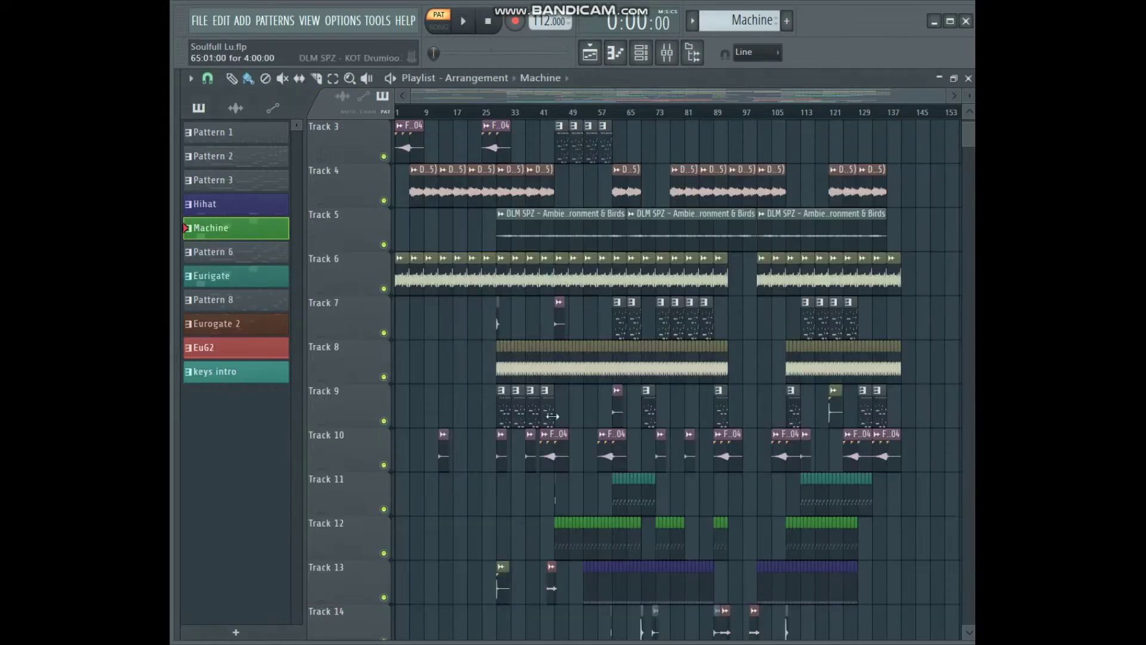
Preview the Hihat pattern clip on Track 13, inspect its Machine synth from the channel rack, and return to the playlist.
right_click(589, 574)
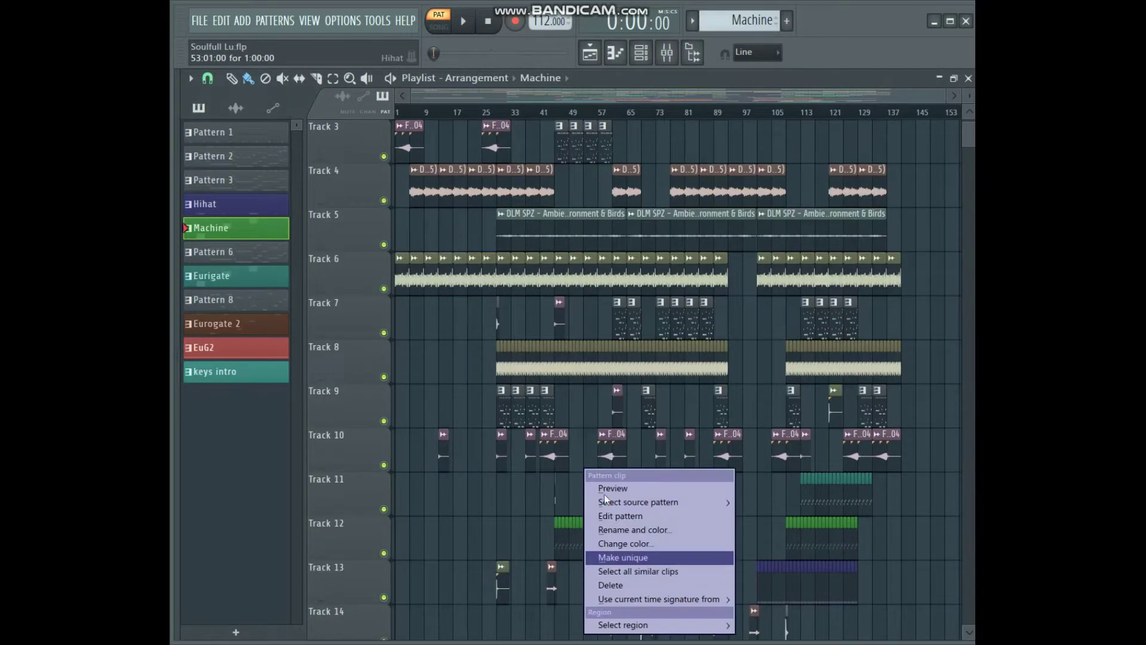
click(606, 482)
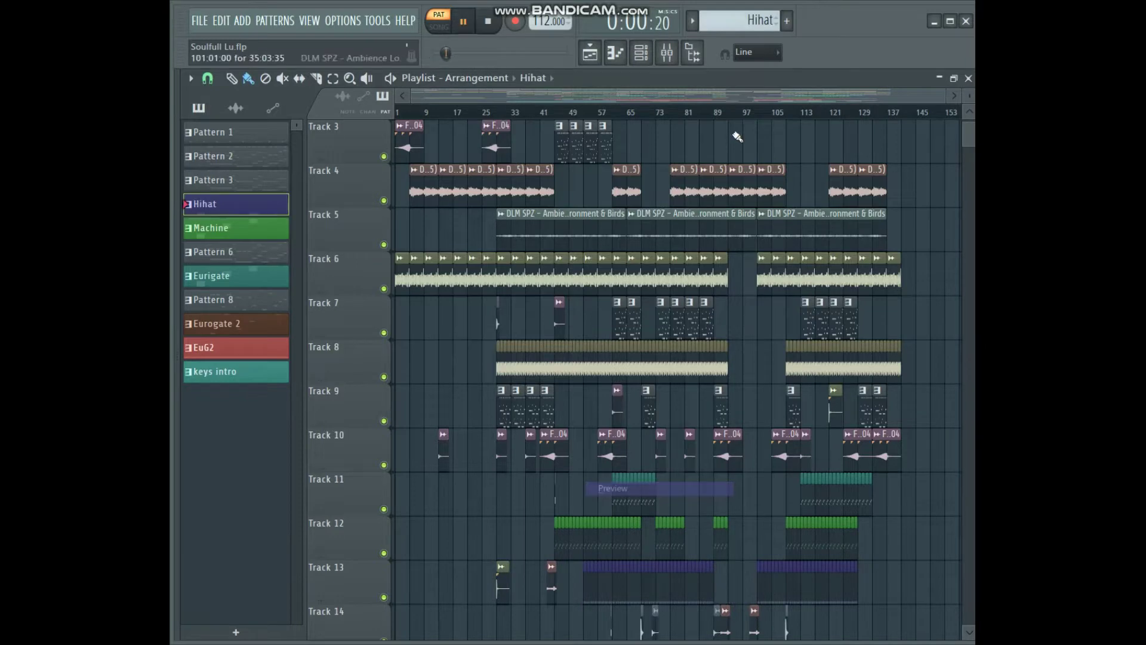
click(642, 53)
click(500, 275)
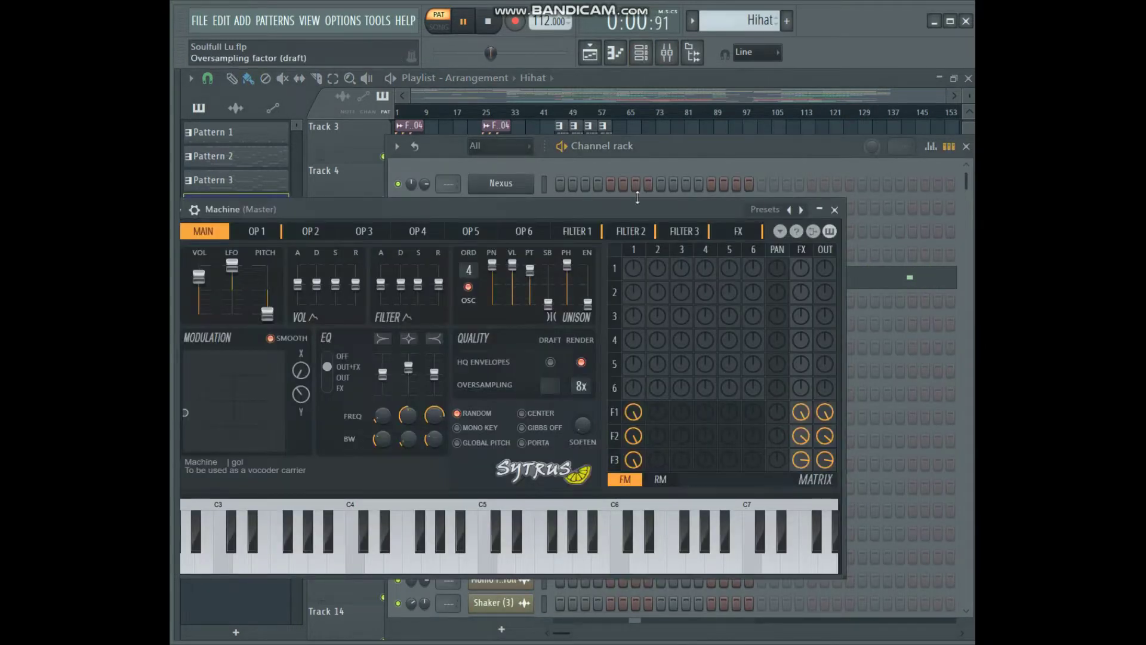
click(667, 148)
key(space)
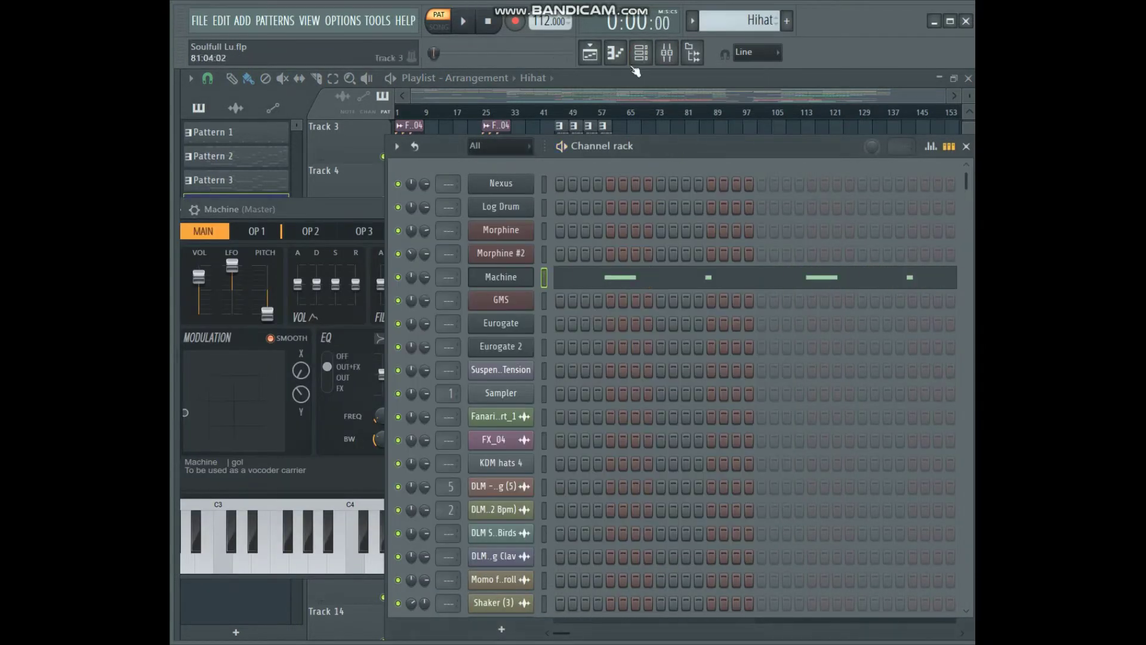
click(633, 82)
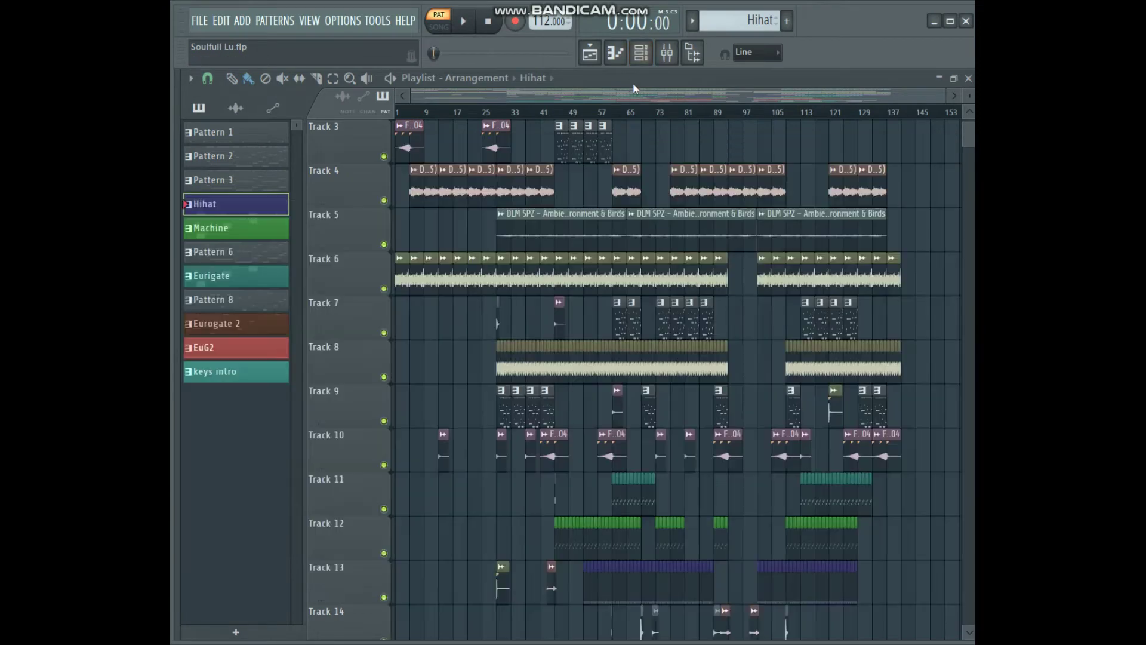
Preview the Eurigate pattern clip on Track 11 and inspect the bank and program of its GMS synth.
right_click(618, 483)
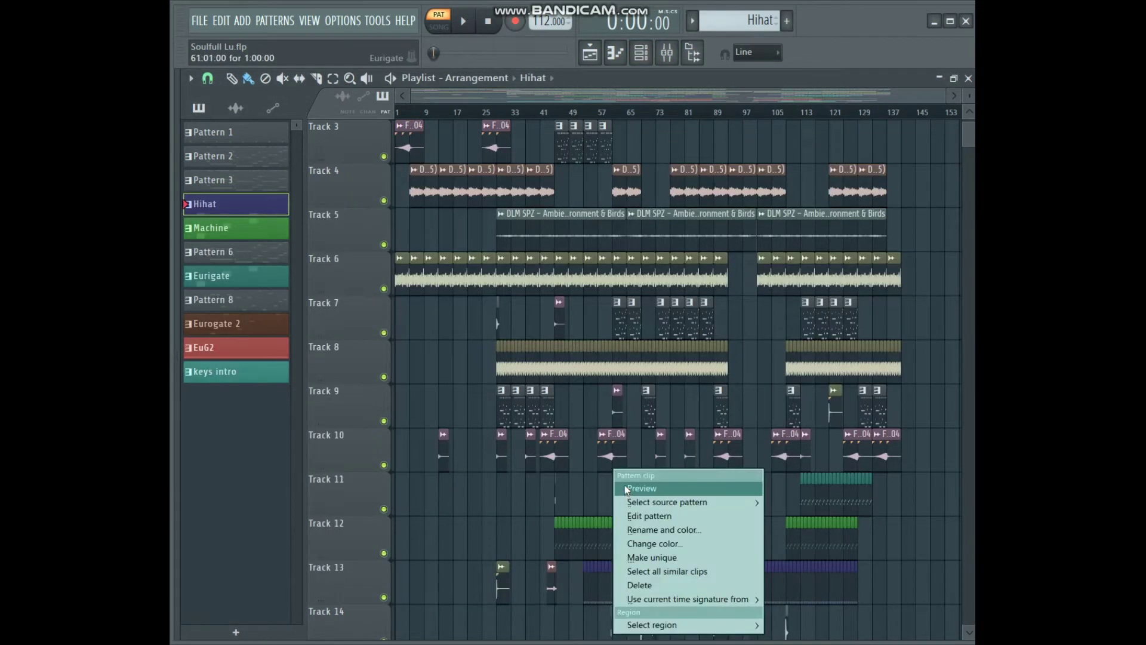
click(625, 485)
click(647, 59)
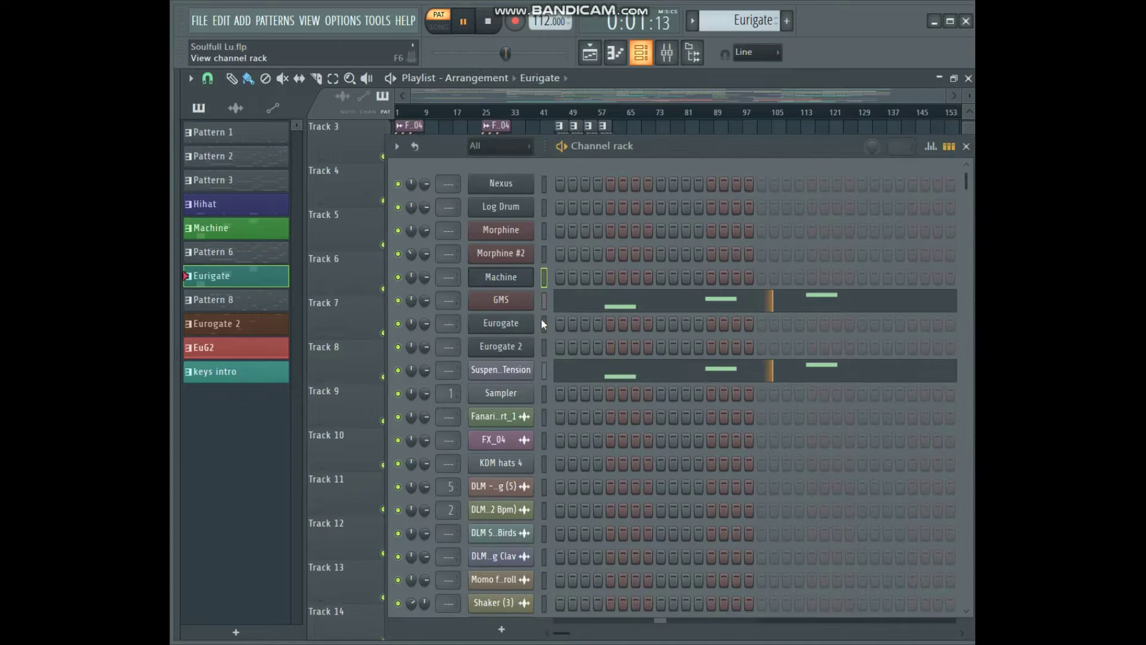
click(506, 298)
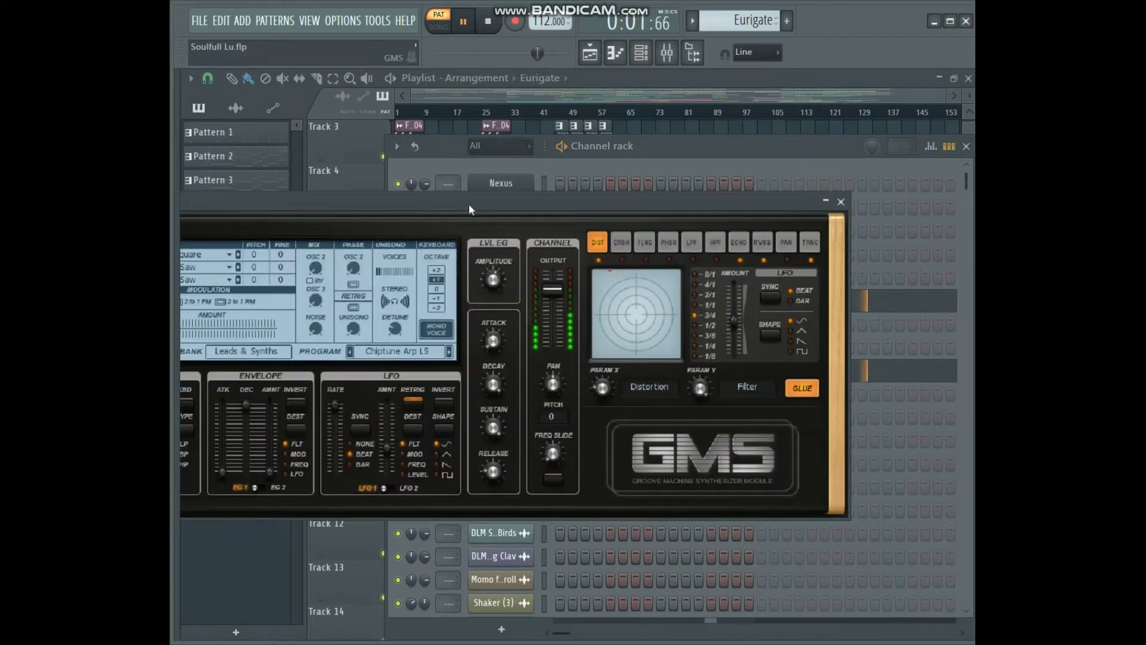
drag(468, 203, 504, 204)
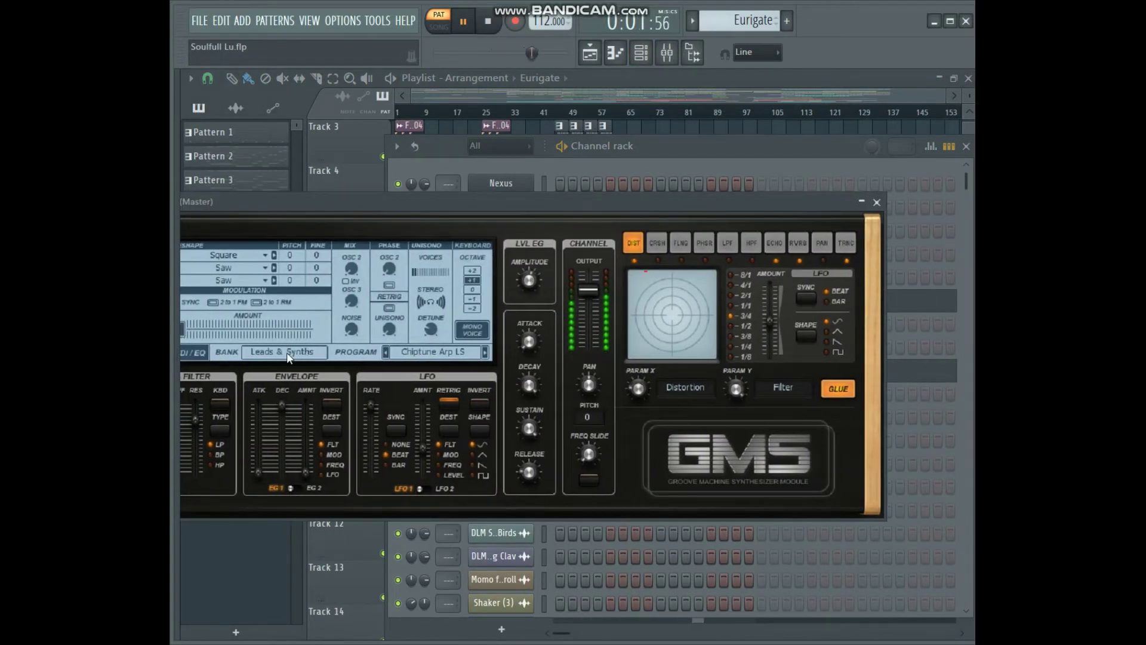
Inspect the Suspens and Tension synth used by the Eurigate pattern, stop playback, and return to the playlist.
click(655, 145)
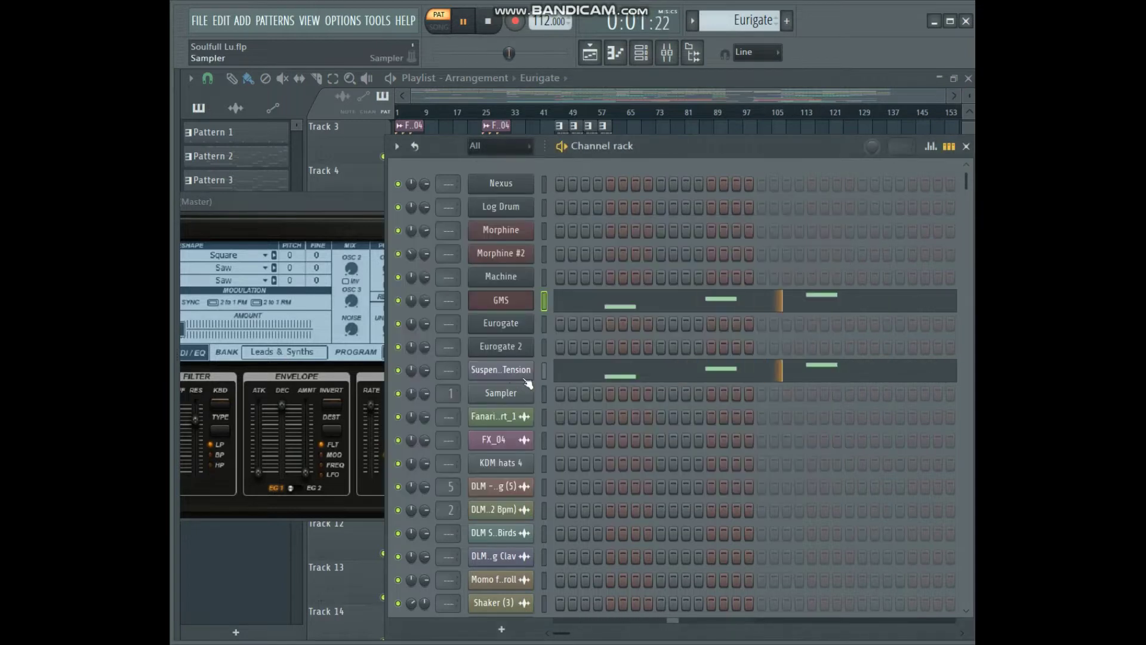
click(518, 374)
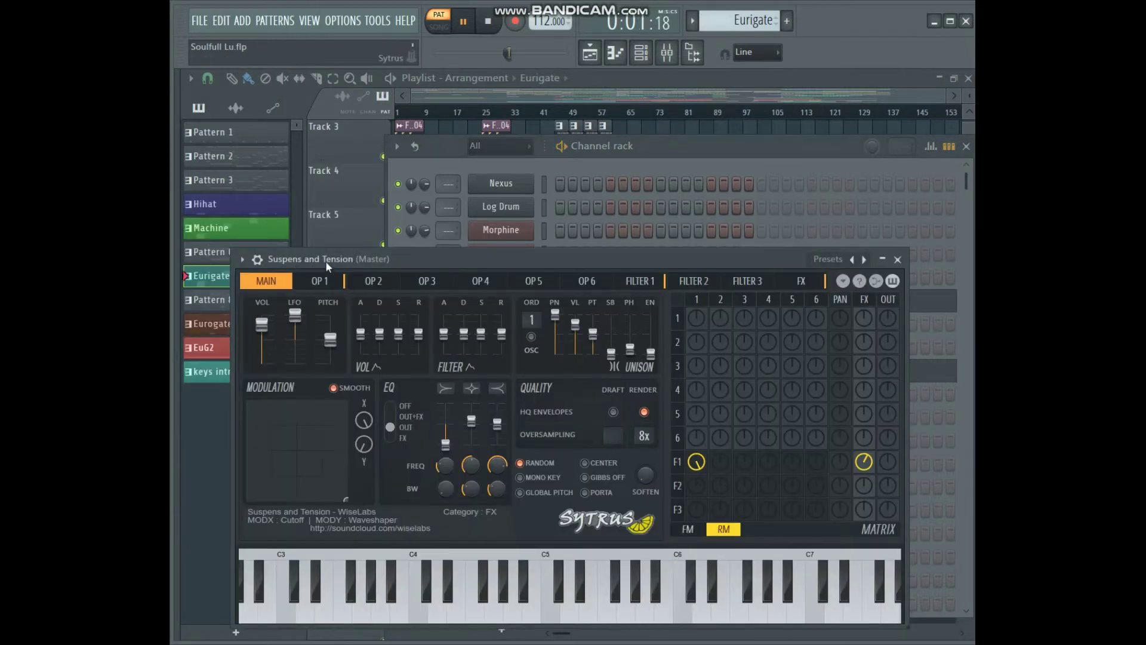
click(665, 148)
key(space)
click(669, 73)
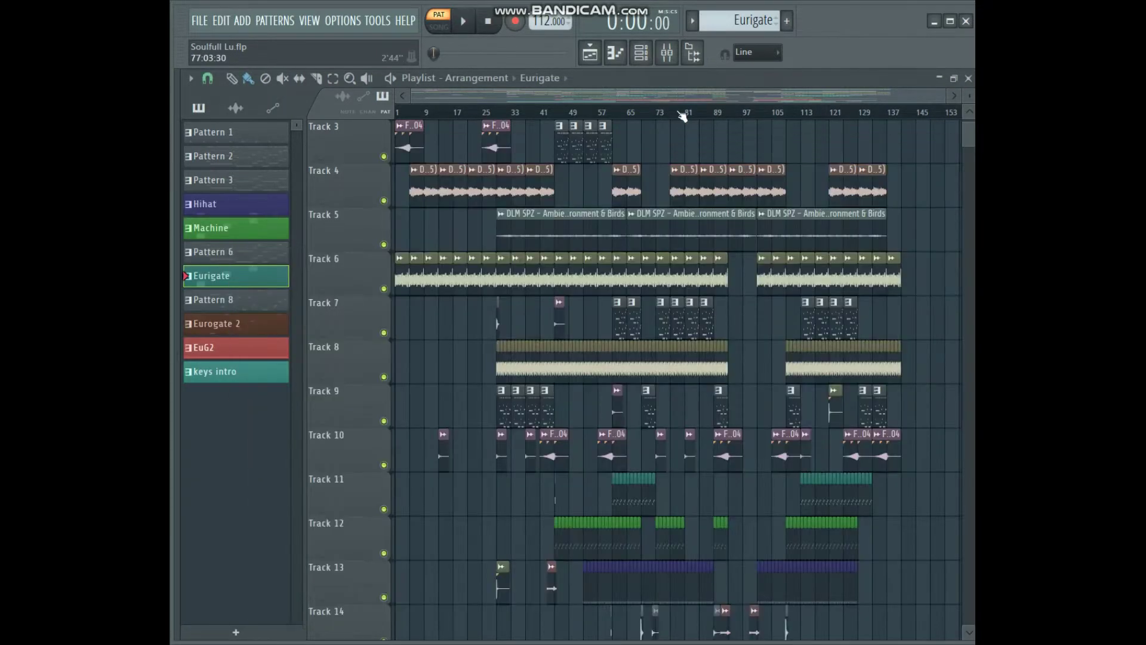
Preview the Momo full roll audio clip on Track 15 and select that sample among the project's audio clips.
scroll(588, 566, down, 2)
scroll(588, 566, down, 2)
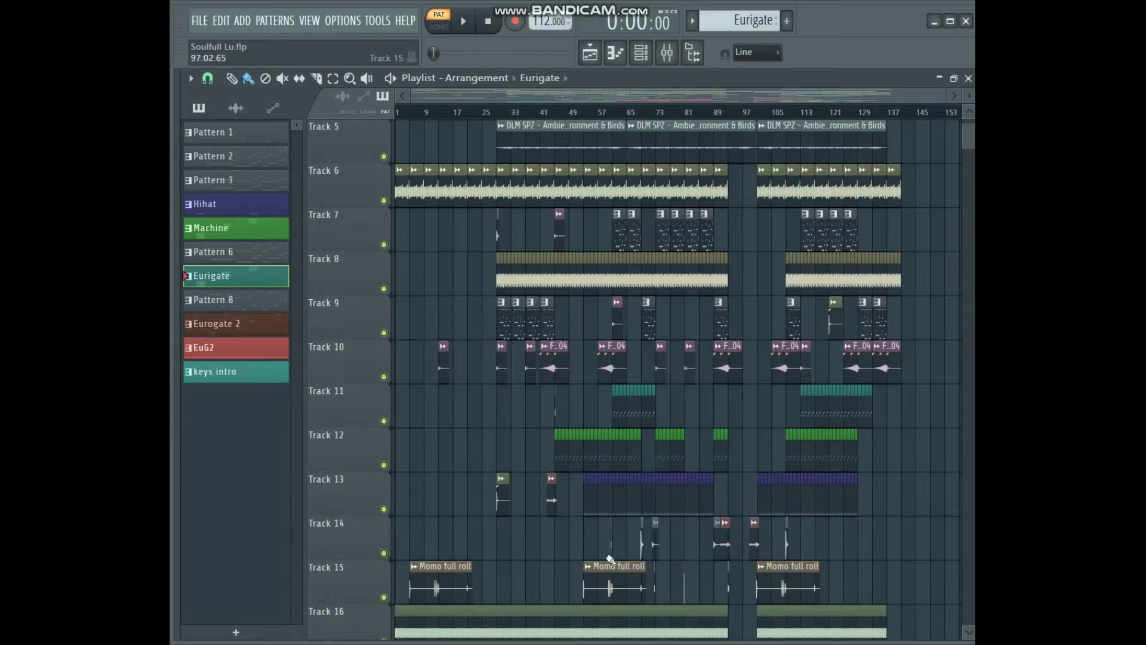
click(588, 566)
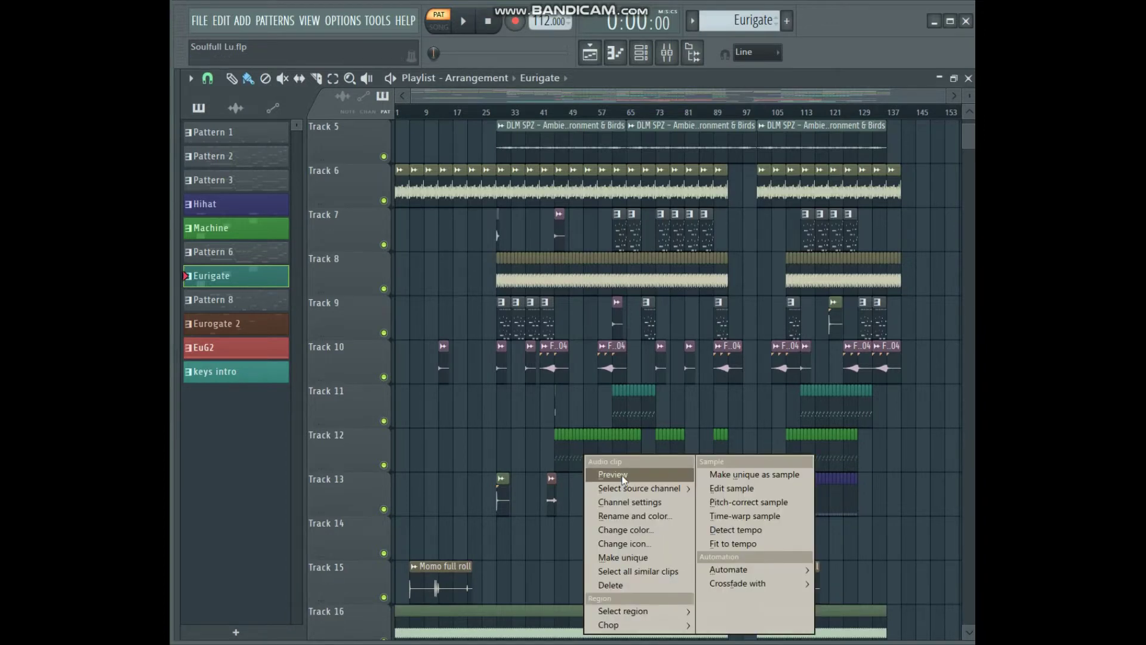
click(603, 475)
scroll(533, 541, down, 1)
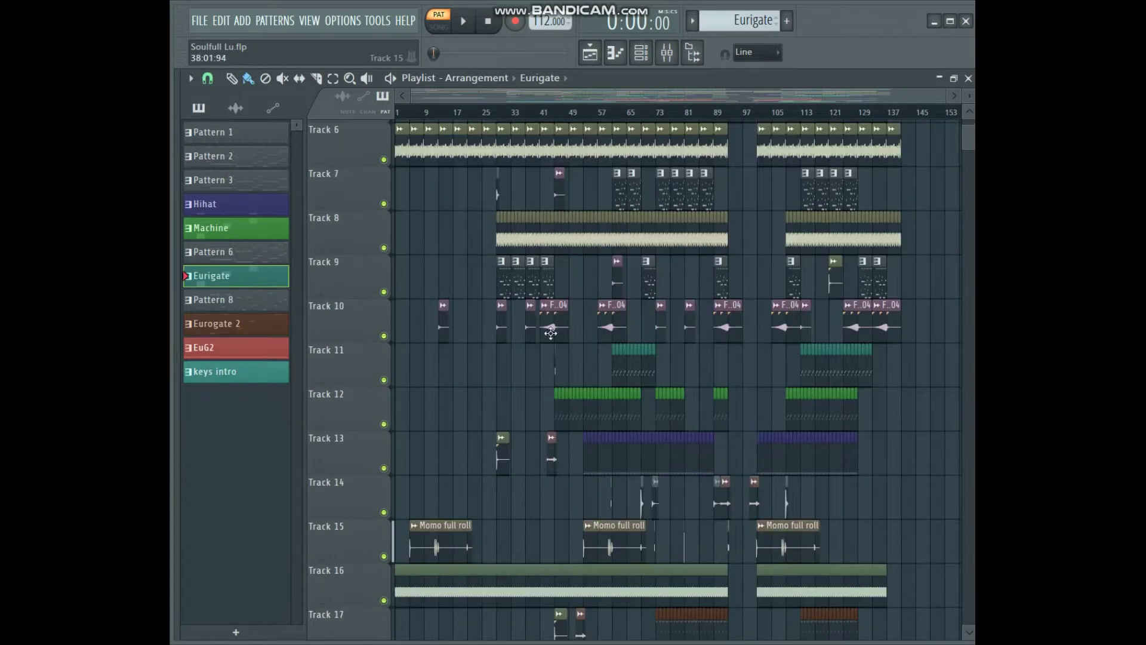
click(236, 108)
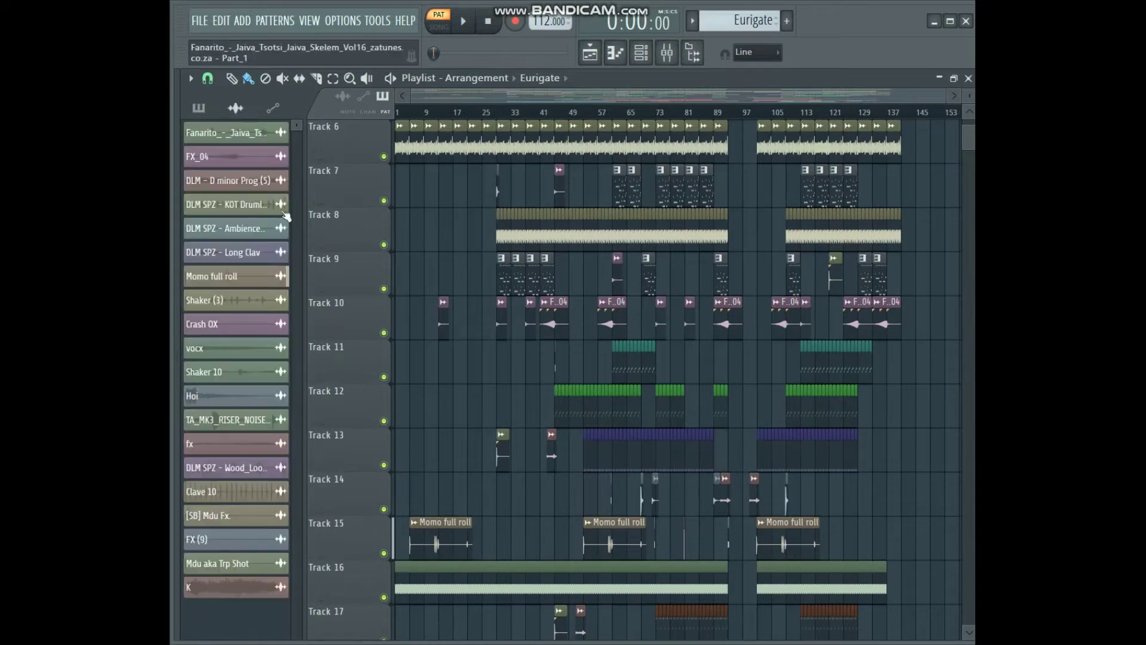
click(227, 282)
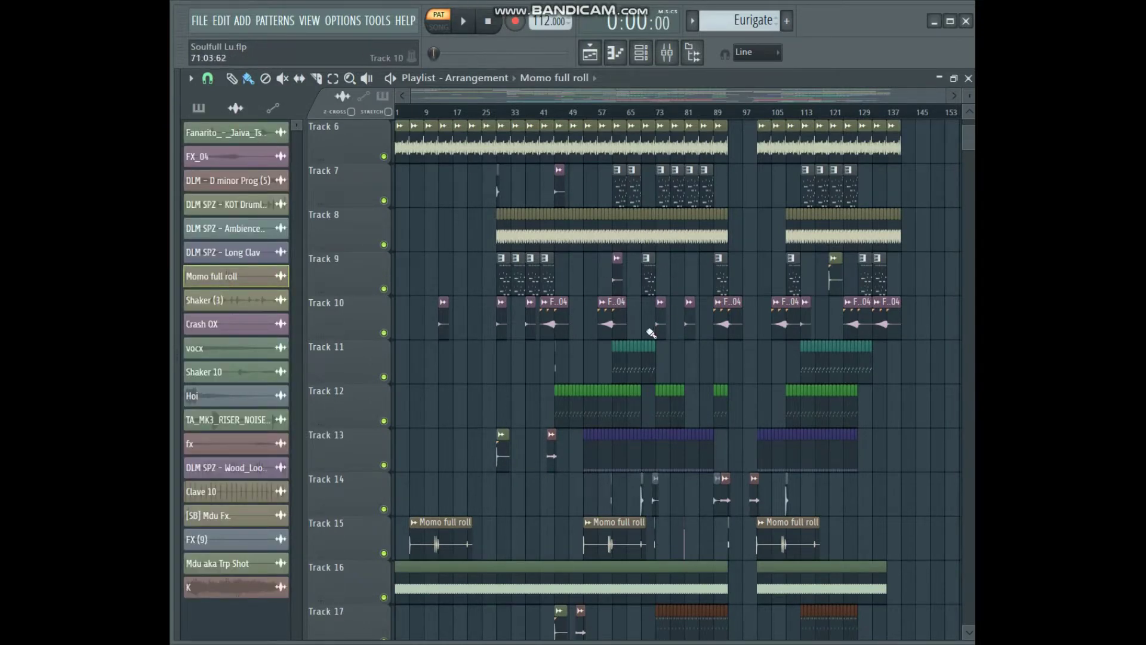
Preview the first Pattern 6 clip on Track 7, examine which channels hold its notes, and stop playback.
click(617, 171)
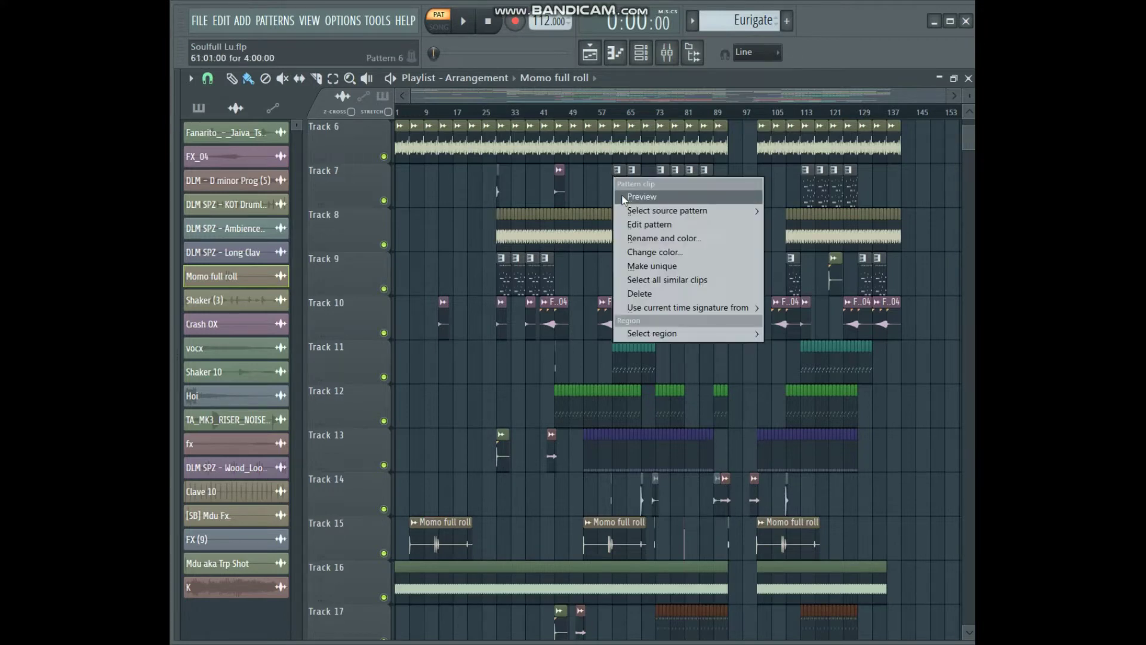
click(624, 190)
click(640, 53)
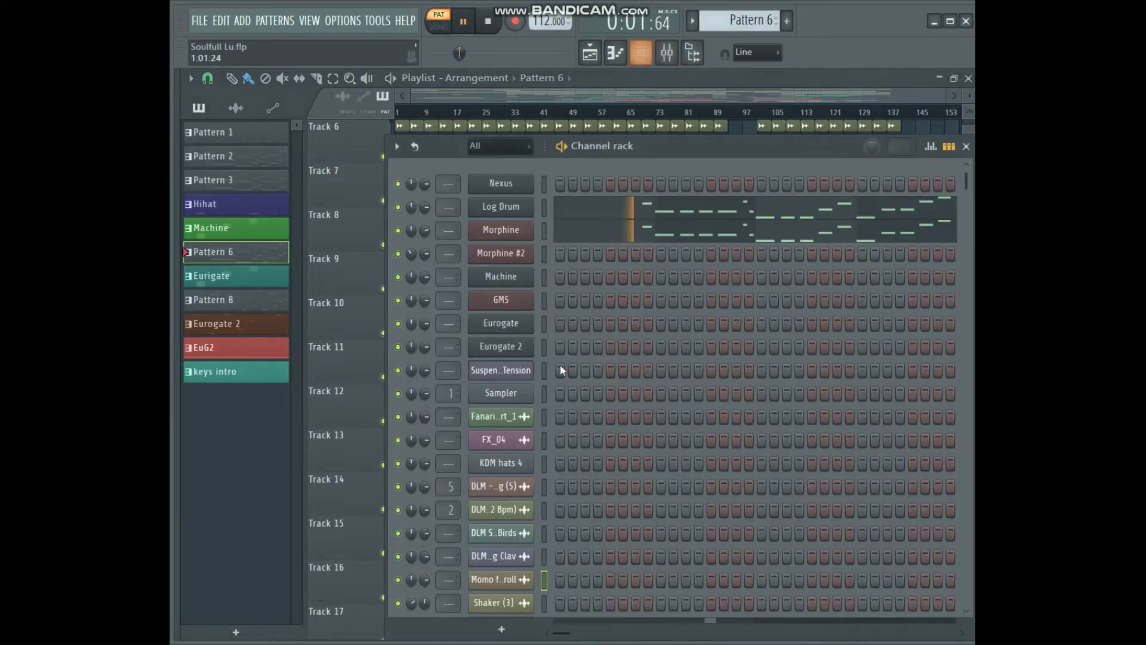
scroll(588, 457, up, 7)
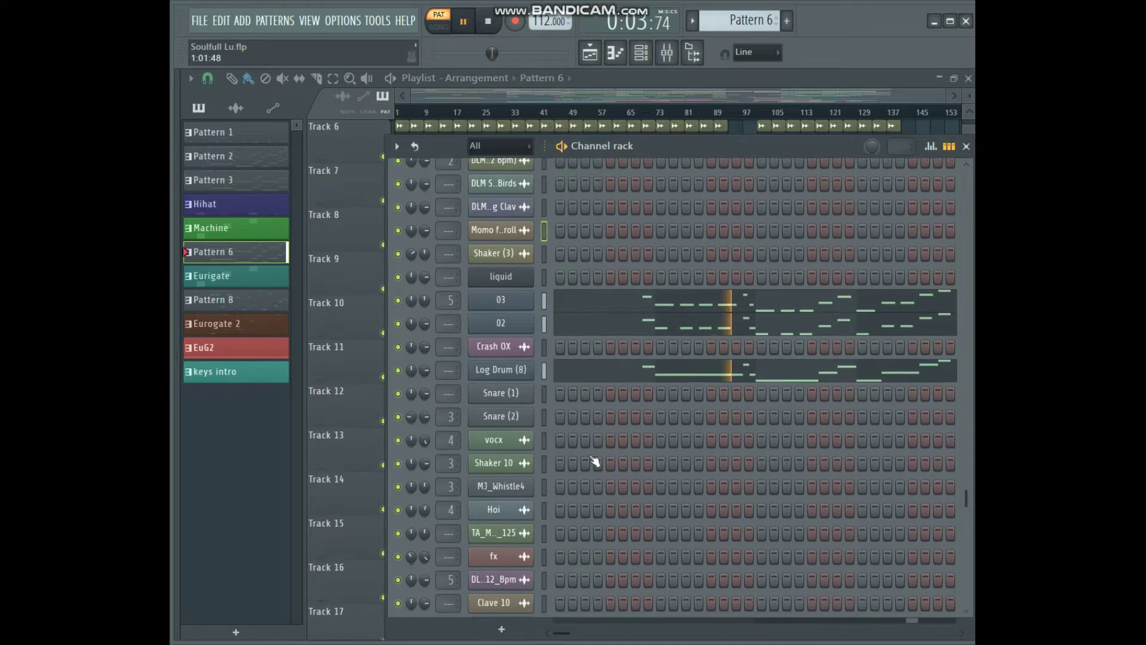
scroll(588, 455, down, 11)
scroll(589, 454, up, 3)
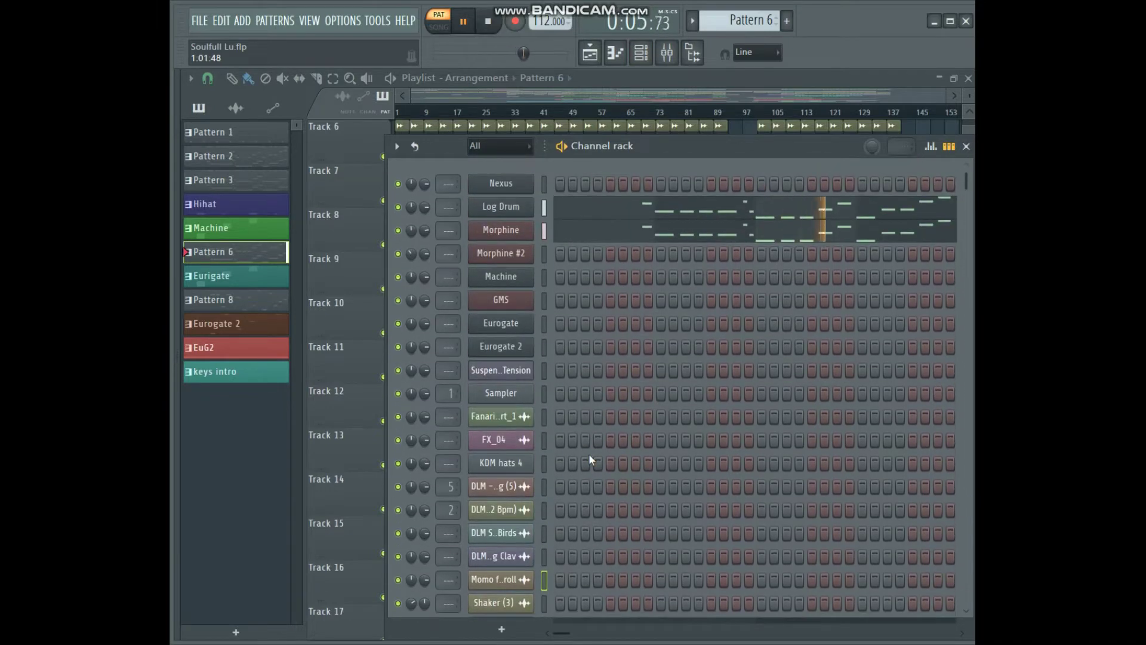
scroll(589, 456, down, 8)
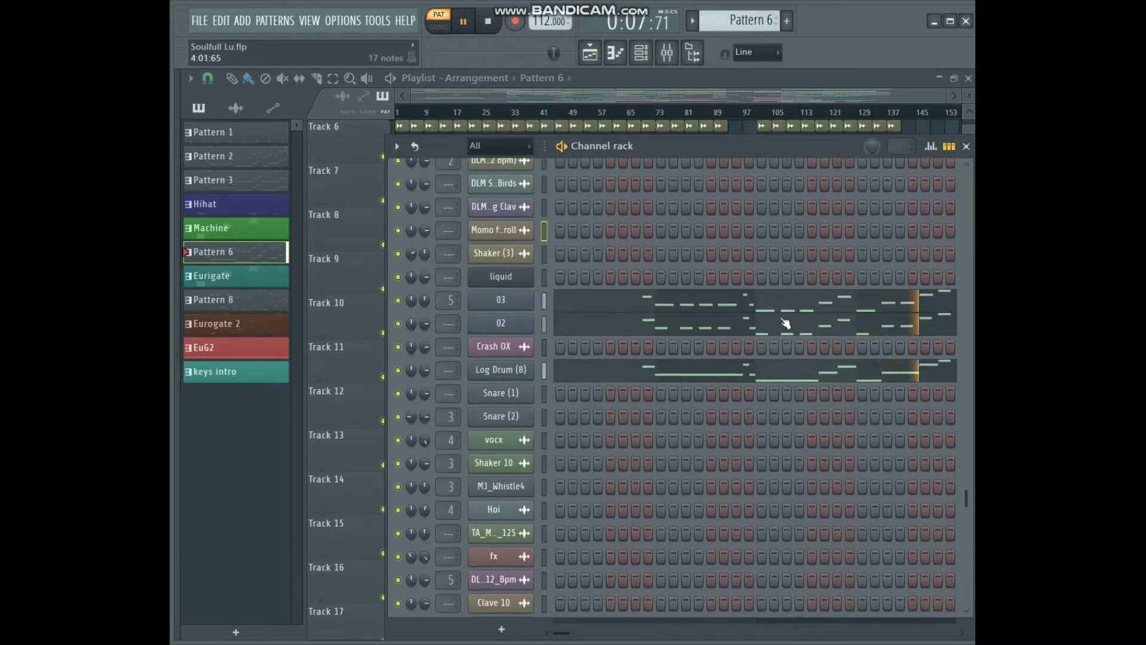
key(space)
key(F6)
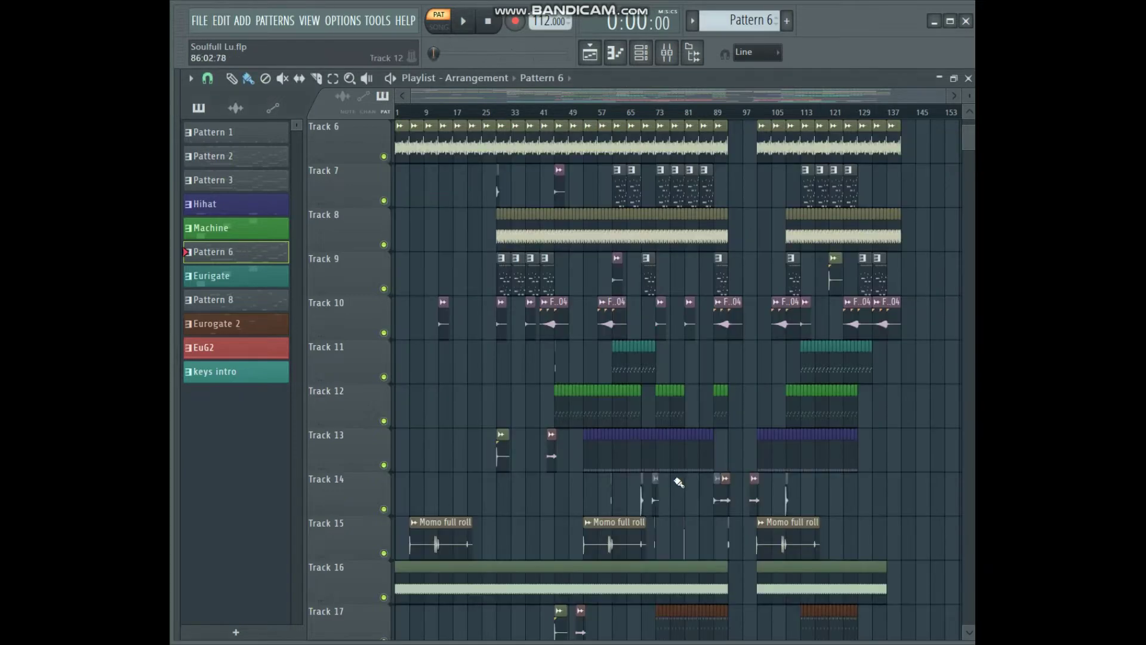
Preview the first Eurogate 2 pattern clip on Track 17.
scroll(661, 529, down, 3)
click(659, 524)
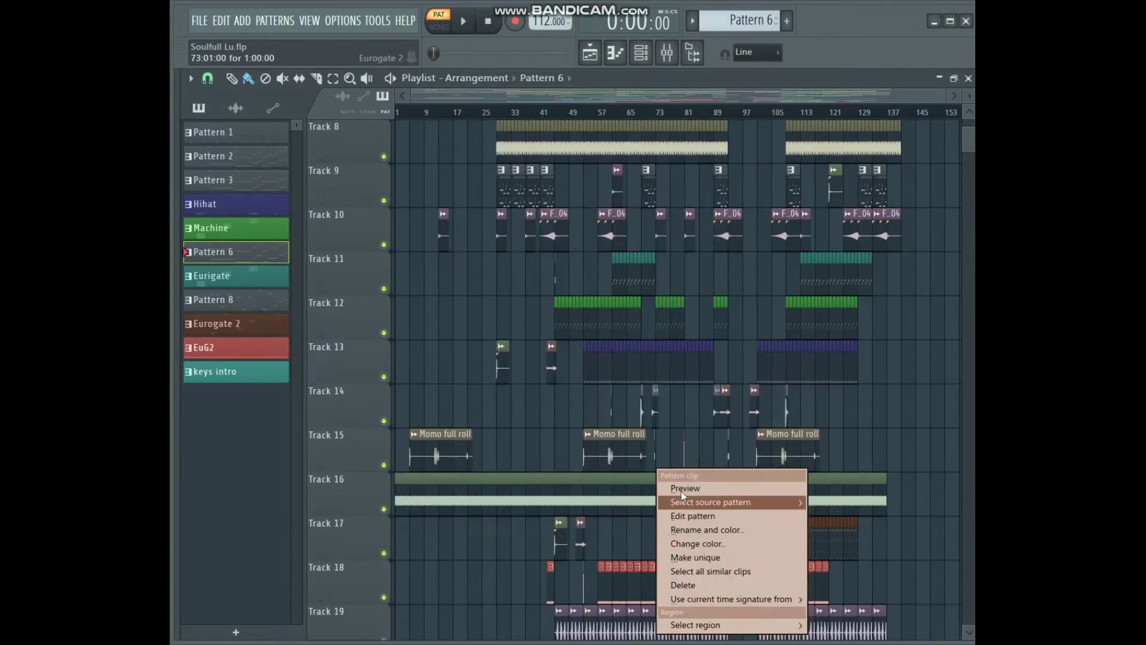
click(719, 499)
key(space)
Inspect the MJ_Whistle4 sample channel that plays the Eurogate 2 pattern, and stop playback.
click(667, 54)
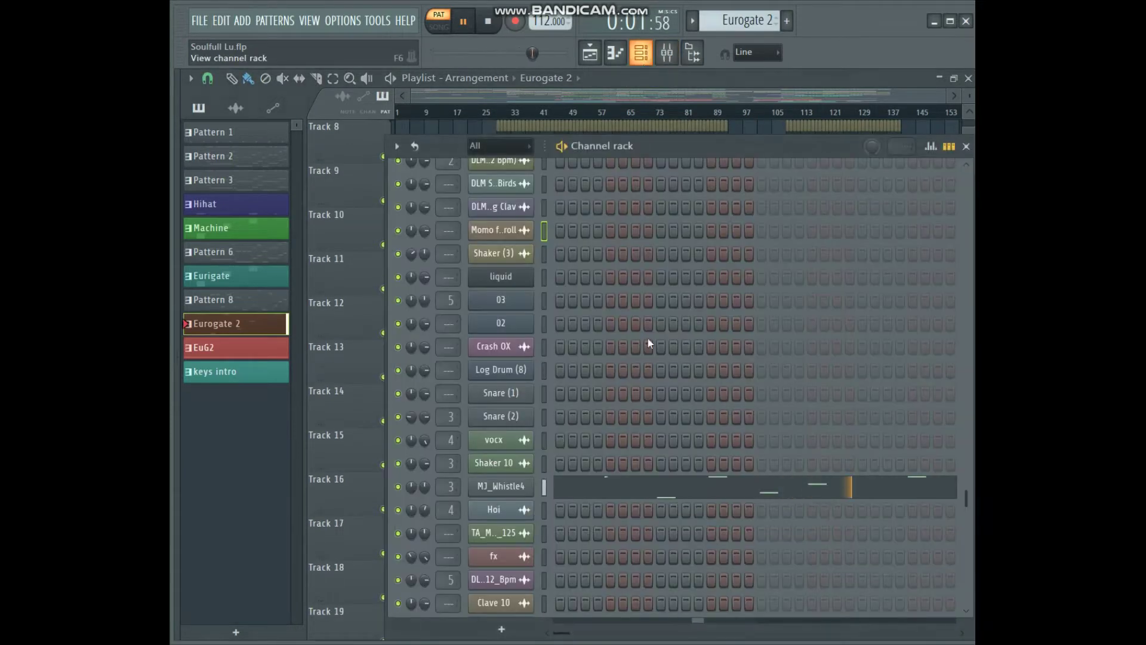
scroll(643, 386, down, 3)
click(525, 422)
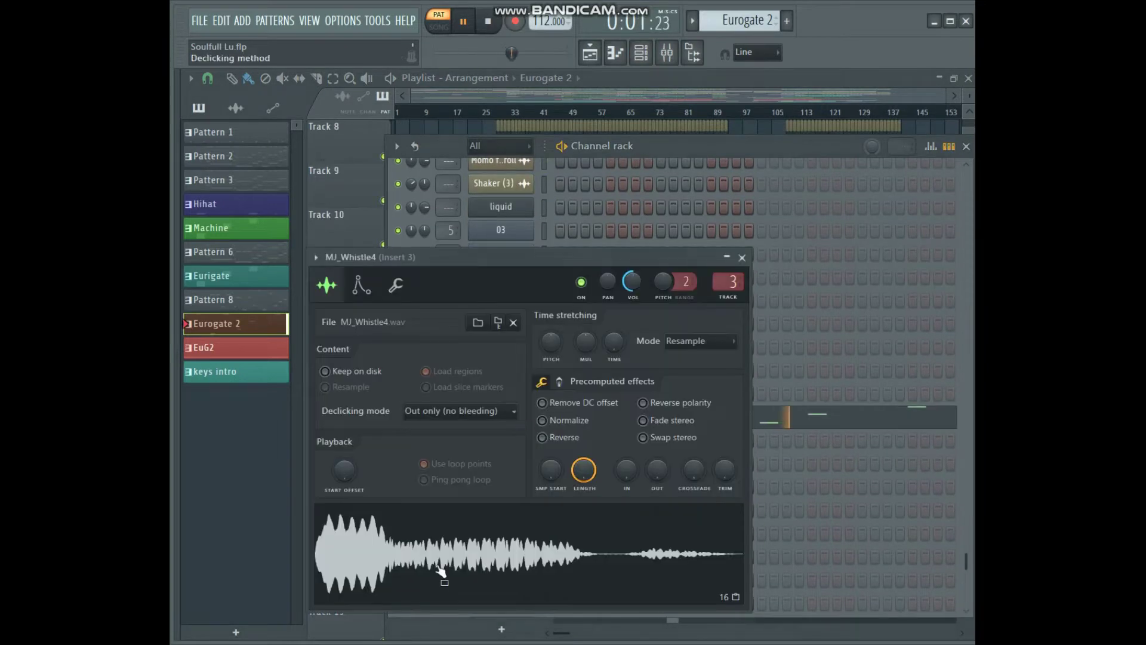
click(655, 148)
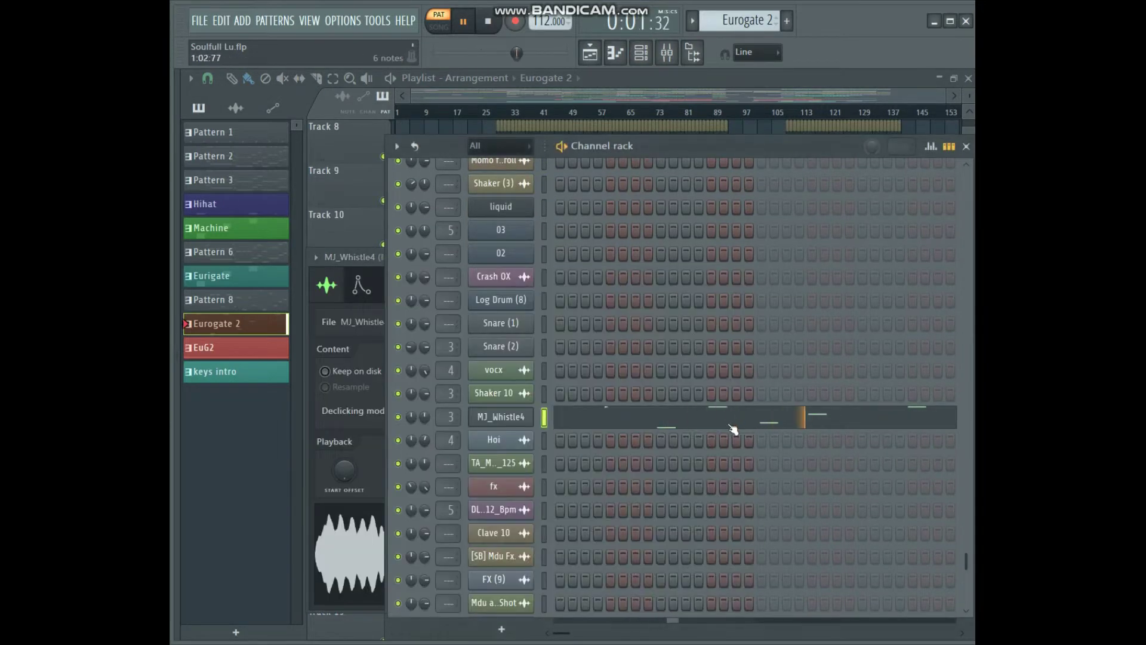
key(space)
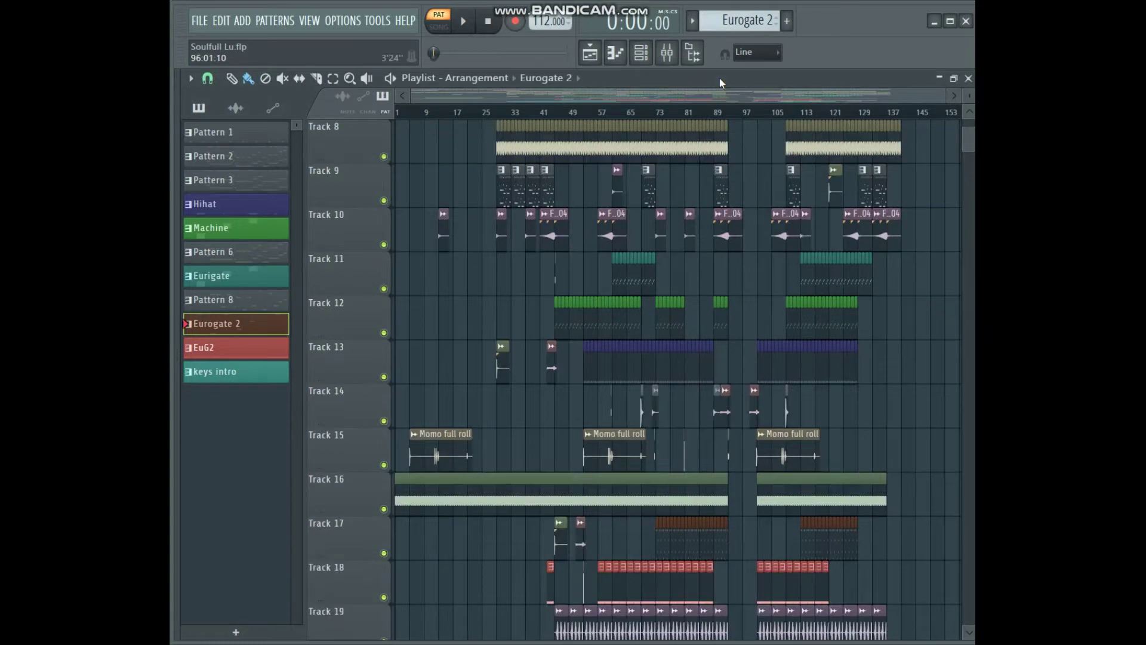
Preview the EuG2 pattern clip at bar 57 on Track 18.
scroll(615, 485, down, 2)
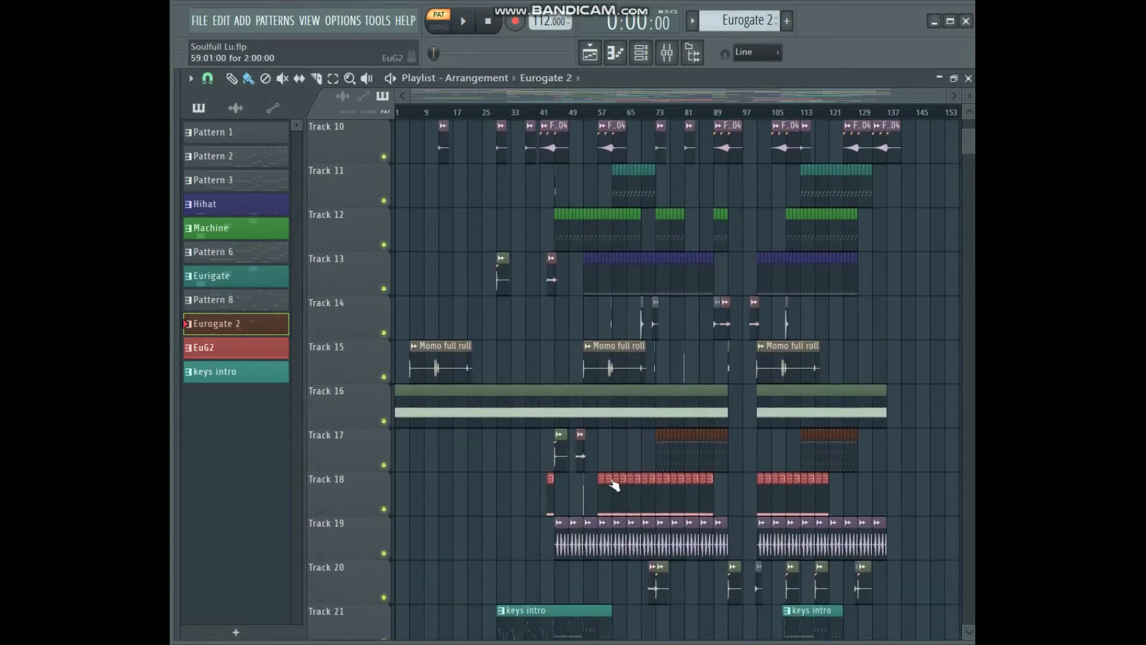
click(603, 483)
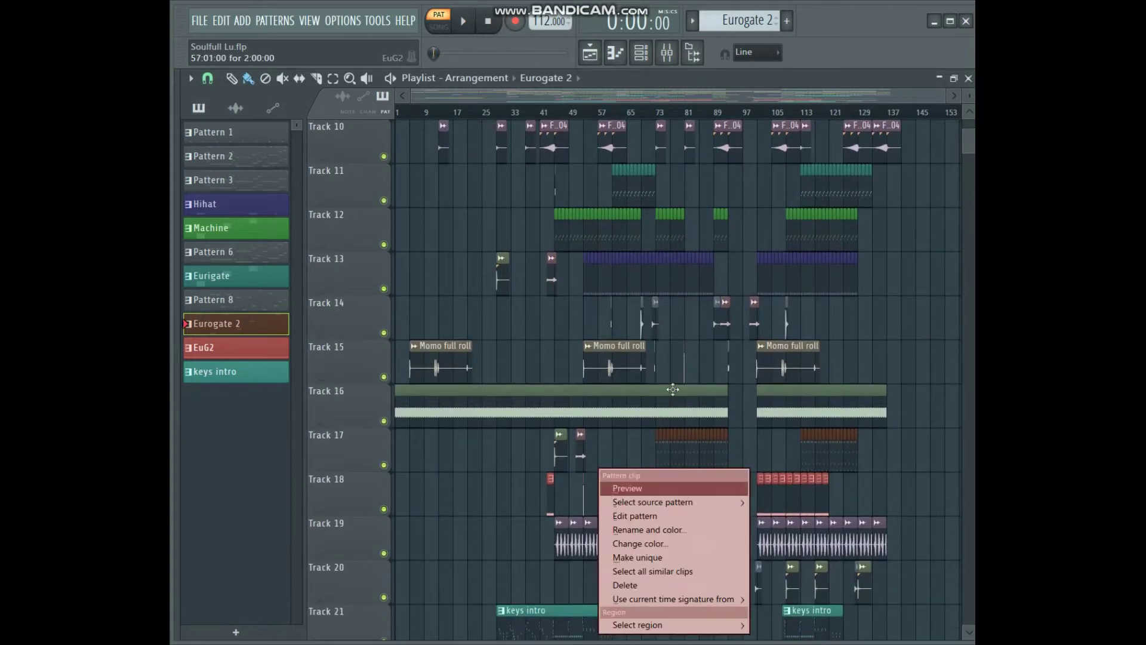
click(624, 485)
Inspect the Eurogate 2 Sytrus synth behind the EuG2 pattern, stop playback, and return to the playlist.
click(642, 54)
scroll(590, 318, up, 8)
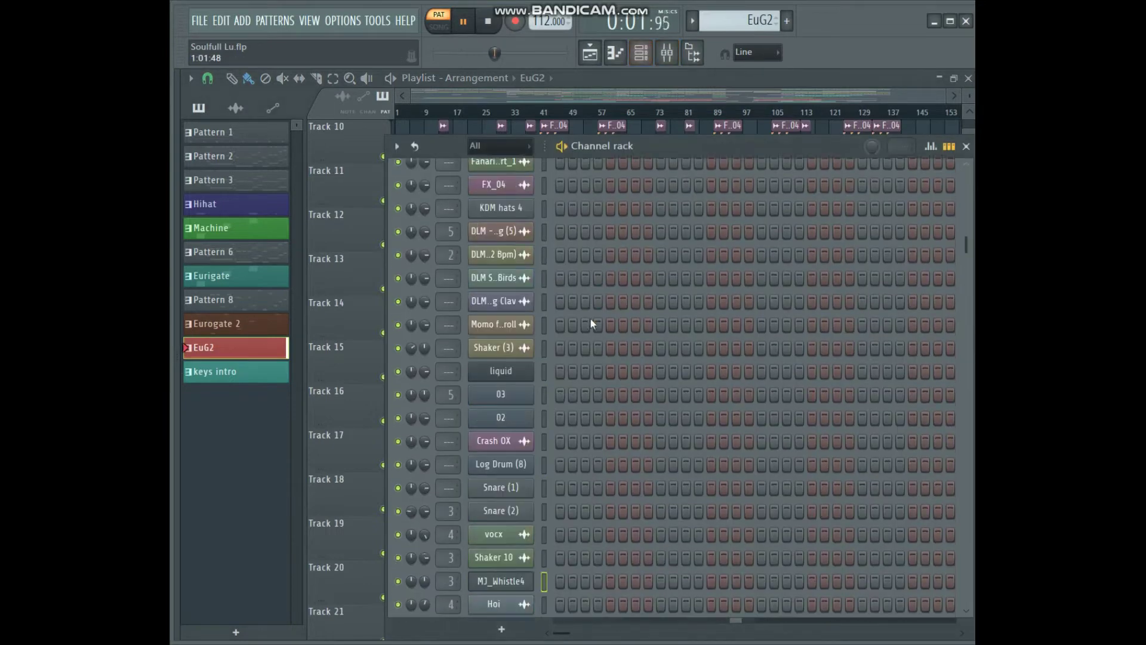
click(503, 351)
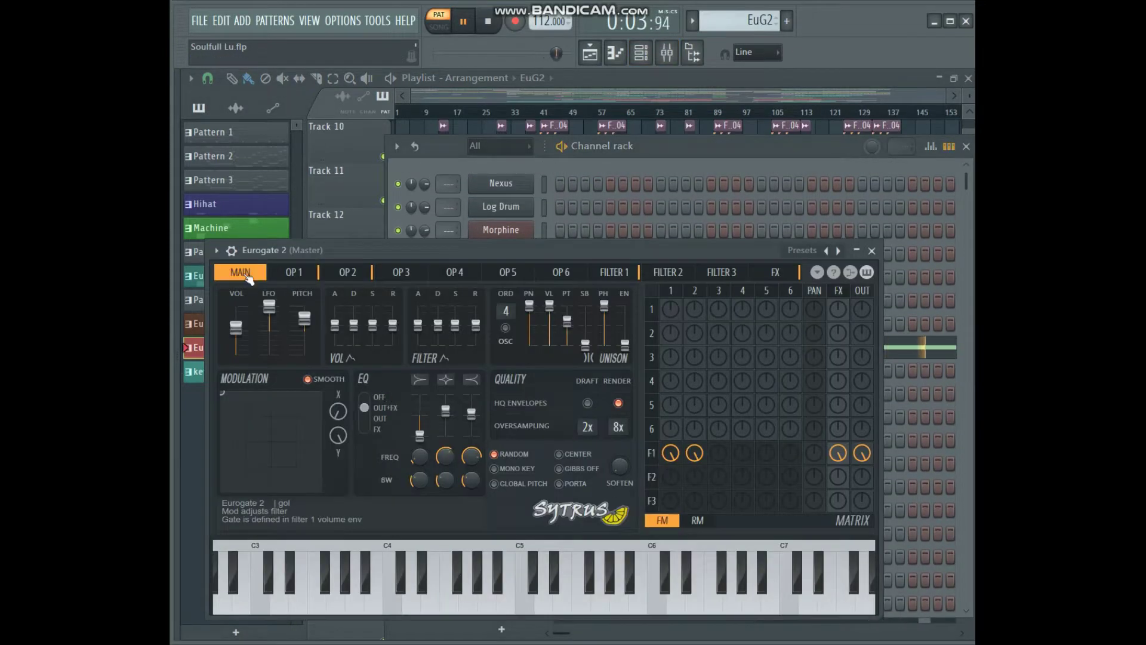
click(690, 148)
key(space)
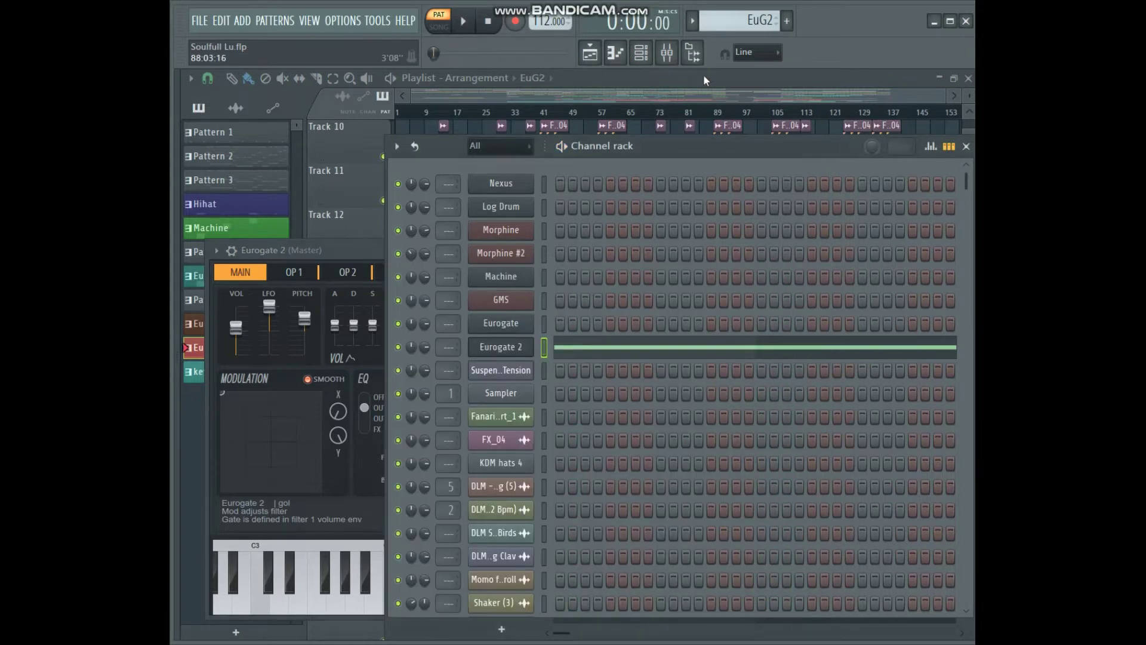
click(704, 74)
Preview the first audio clip on Track 19 and look through the channel rack for its sample.
scroll(581, 465, down, 1)
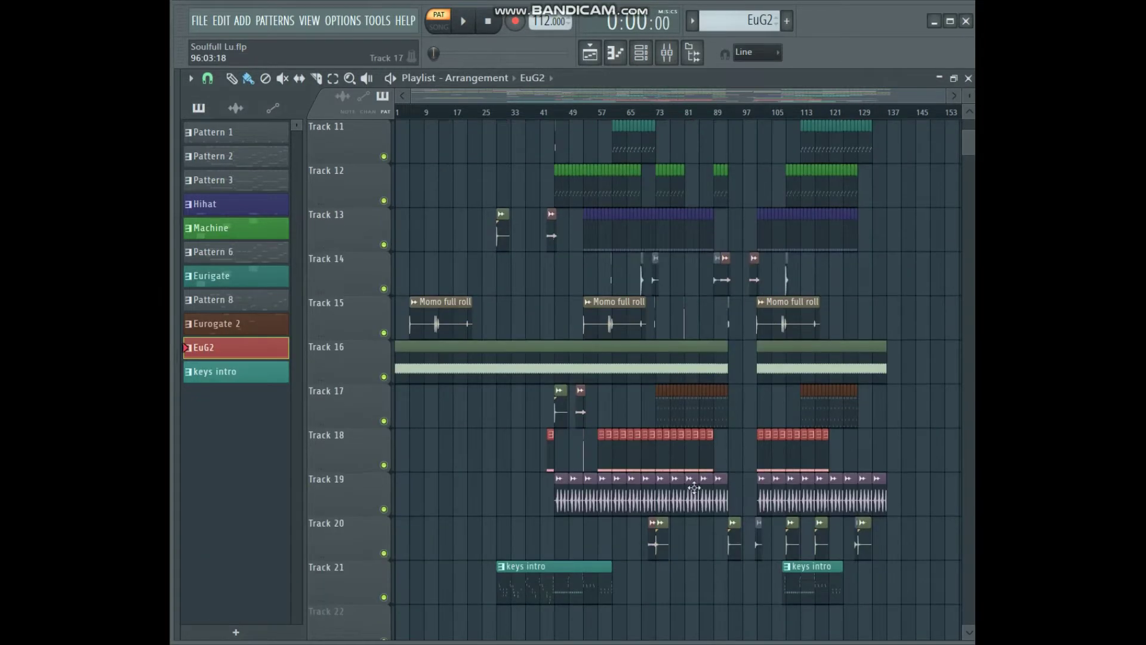
right_click(559, 482)
click(776, 549)
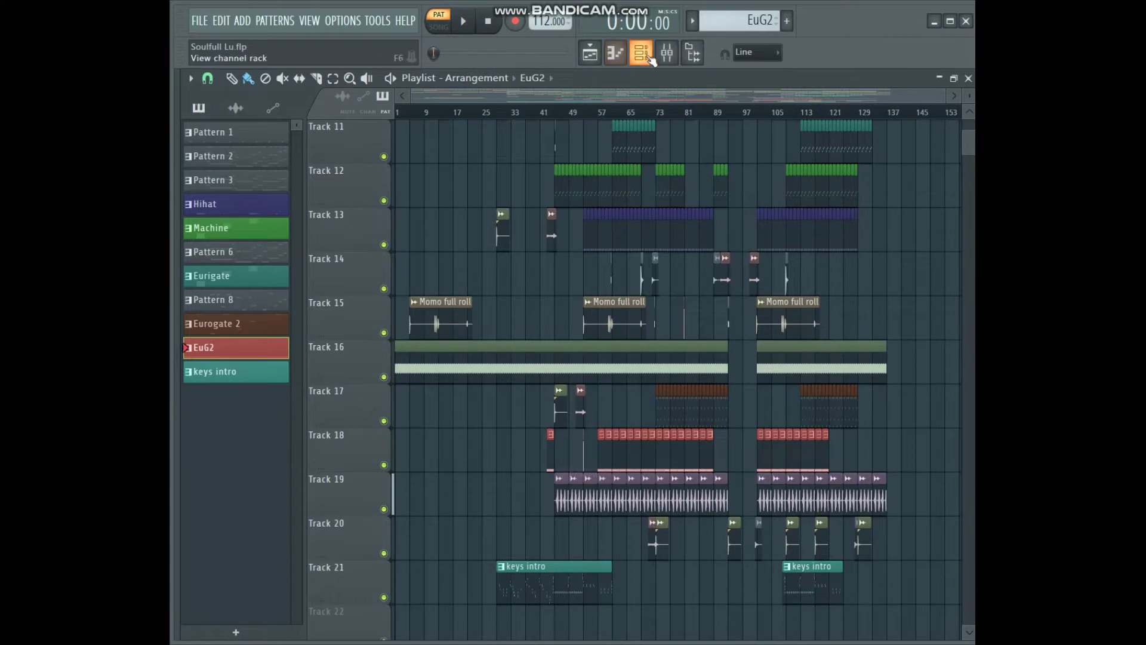
click(649, 58)
scroll(585, 428, down, 4)
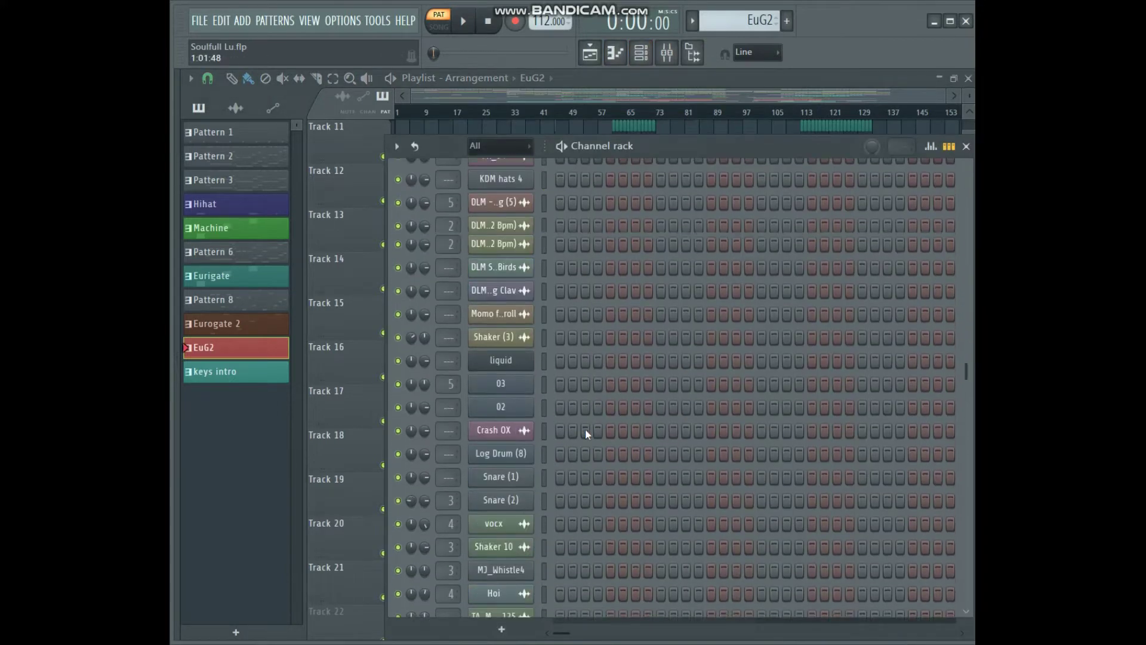
scroll(585, 428, up, 4)
click(676, 80)
Preview the first keys intro pattern clip on Track 21 and inspect the preset of its Nexus synth.
scroll(577, 444, down, 2)
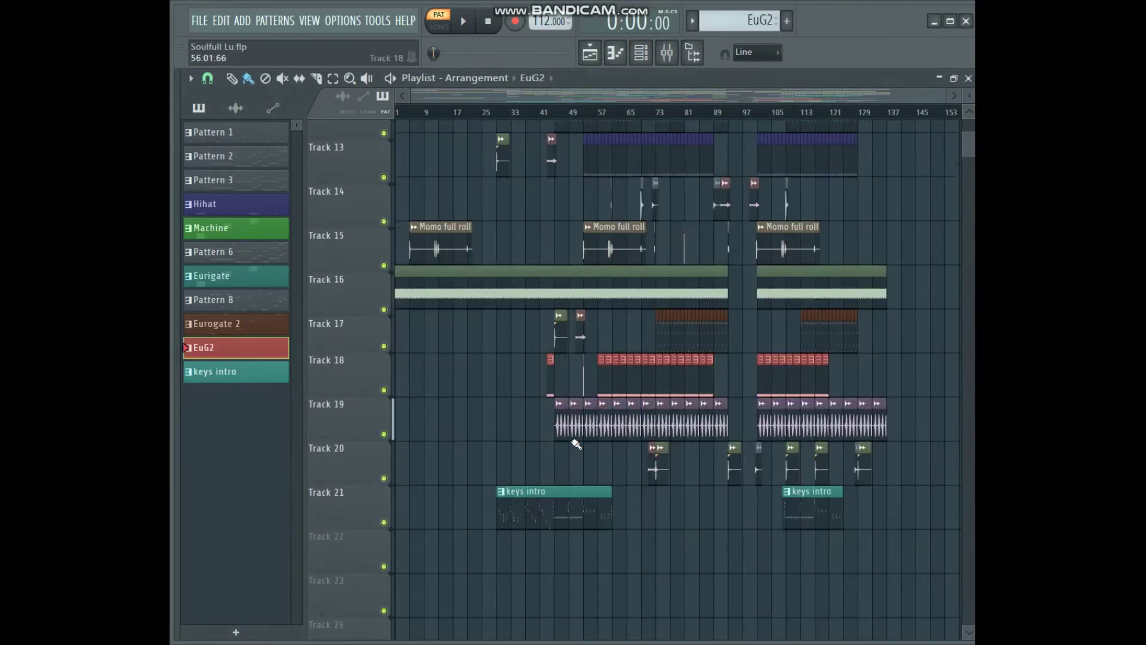
scroll(577, 444, down, 1)
key(space)
click(502, 483)
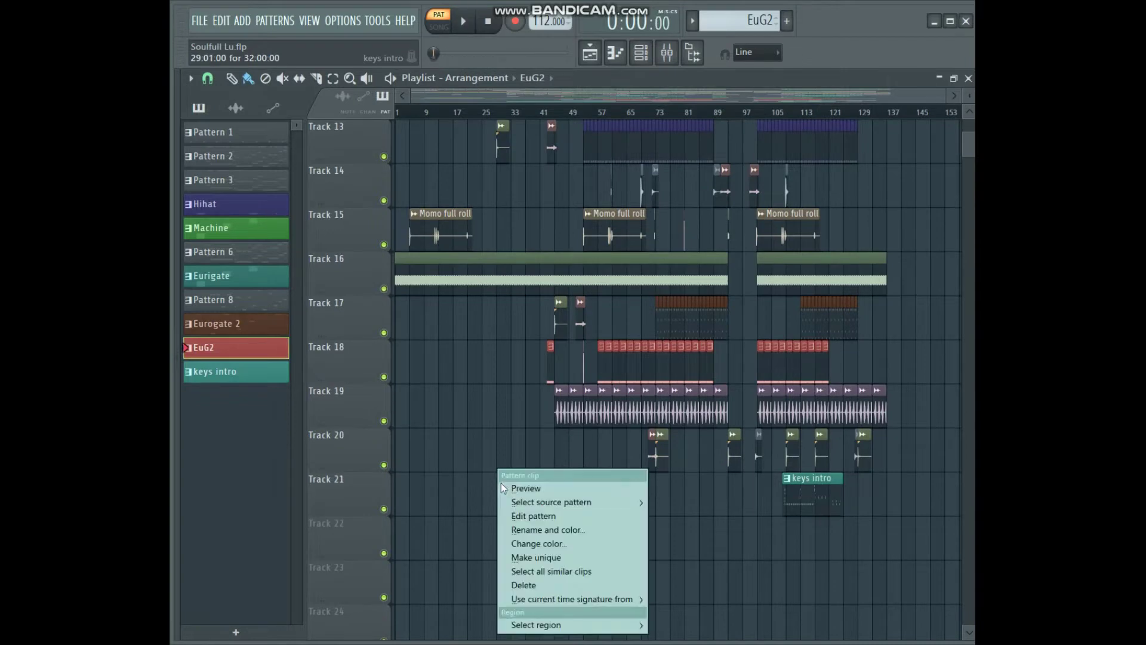
click(526, 499)
click(641, 52)
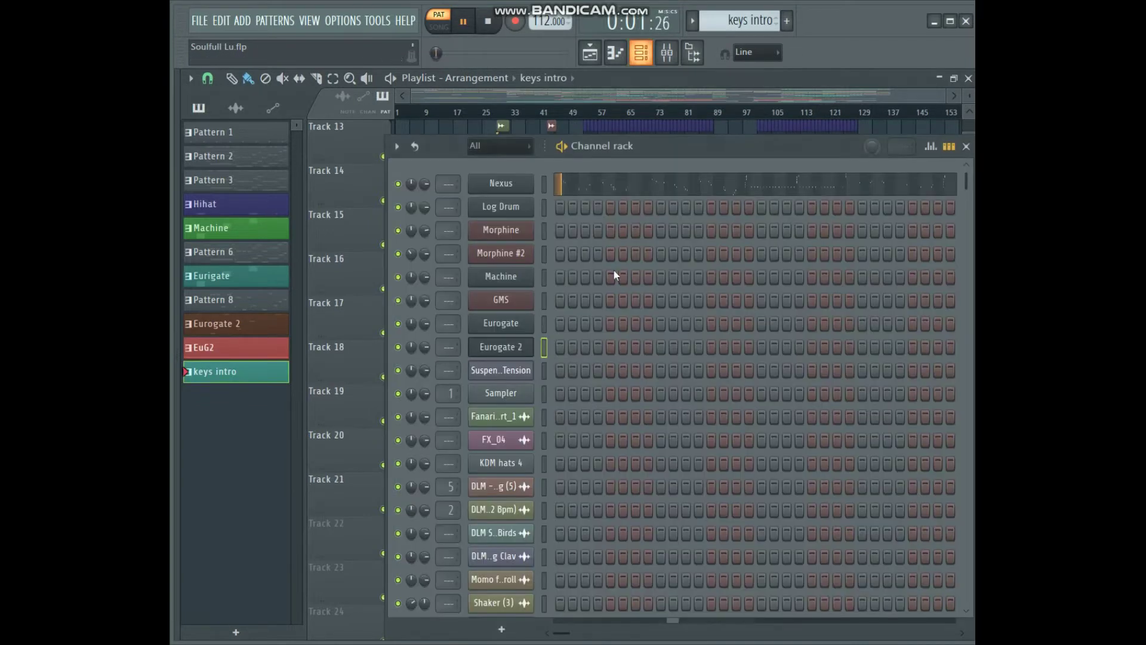
click(517, 184)
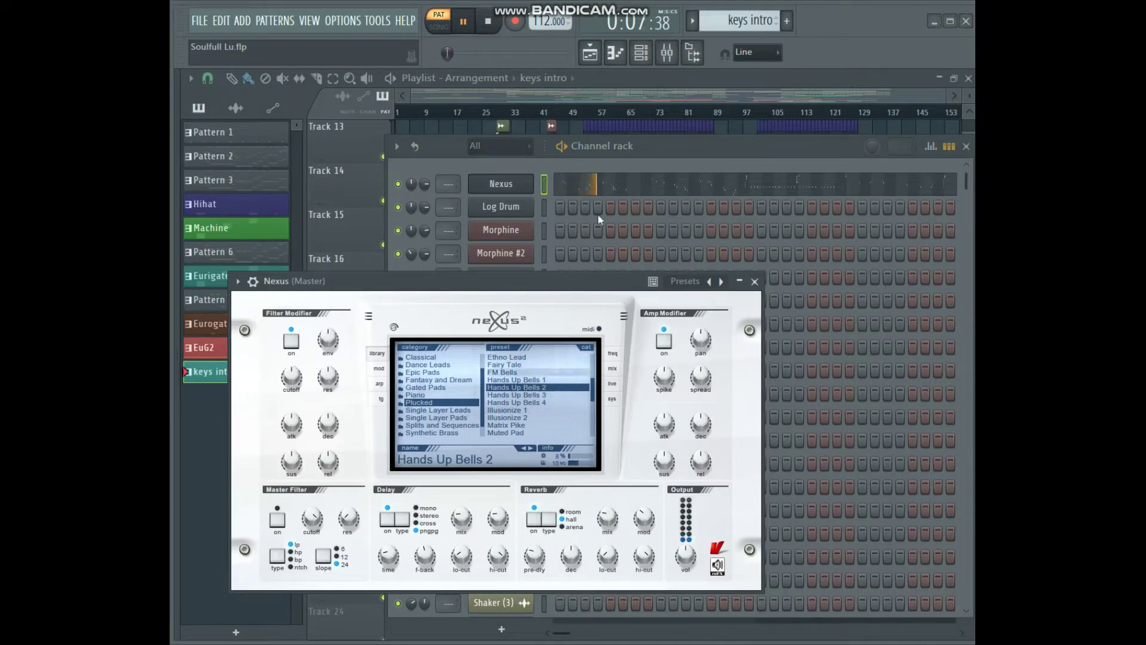
Open the Nexus notes of keys intro in the piano roll, view all 33 bars, and stop playback.
right_click(531, 182)
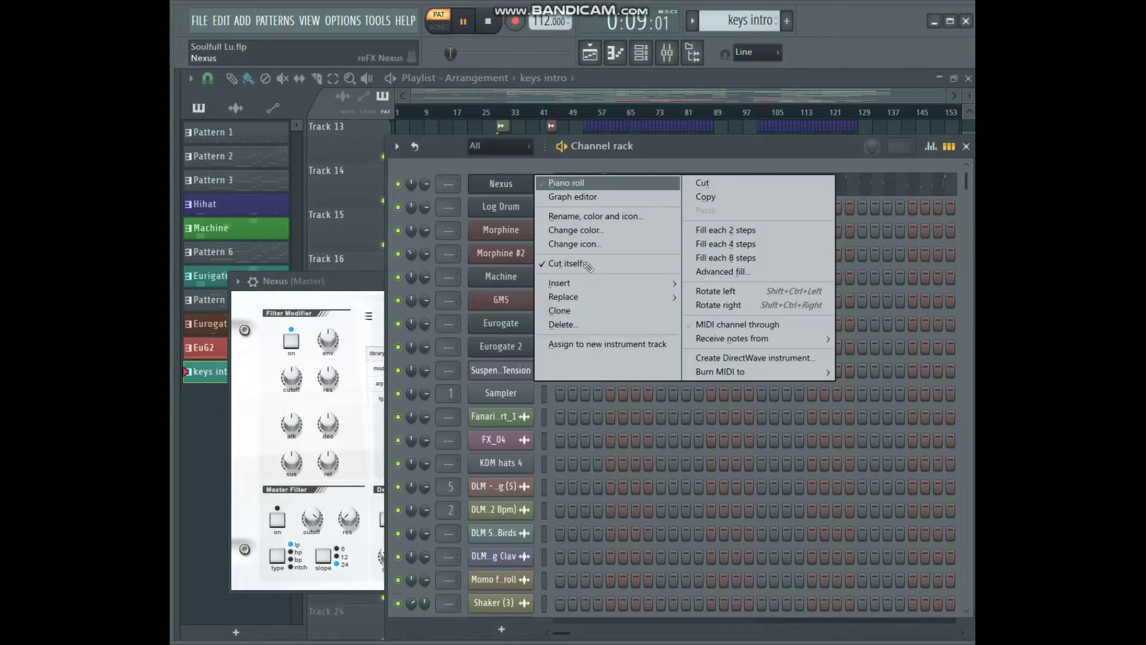
click(564, 181)
click(712, 129)
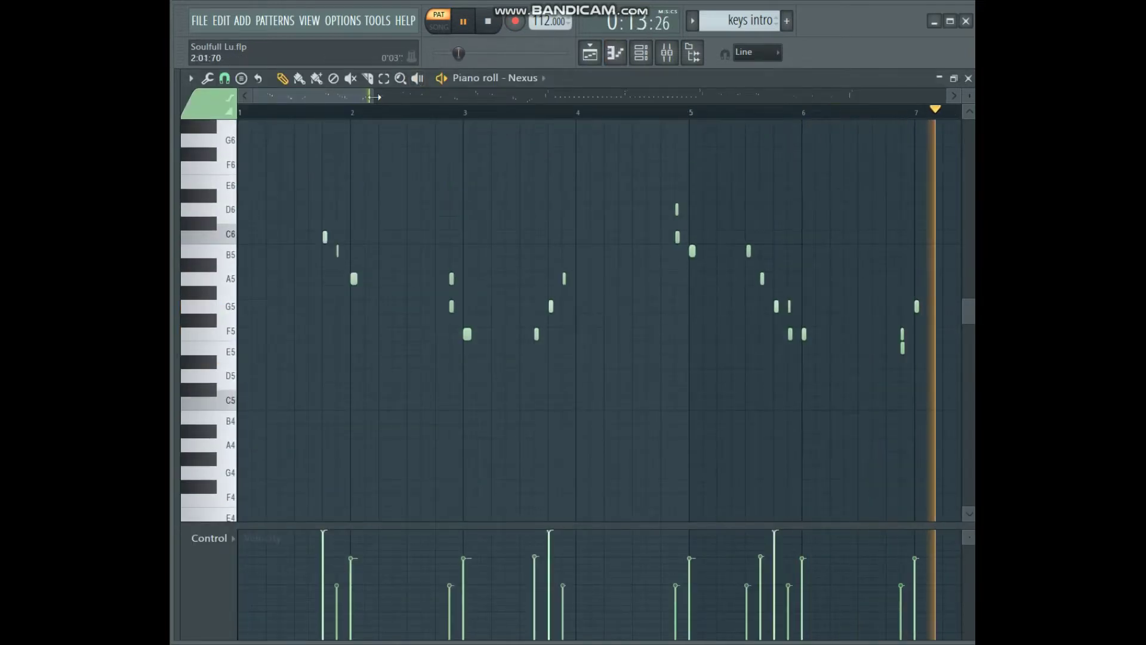
scroll(709, 182, down, 3)
drag(688, 96, 823, 96)
drag(863, 144, 924, 173)
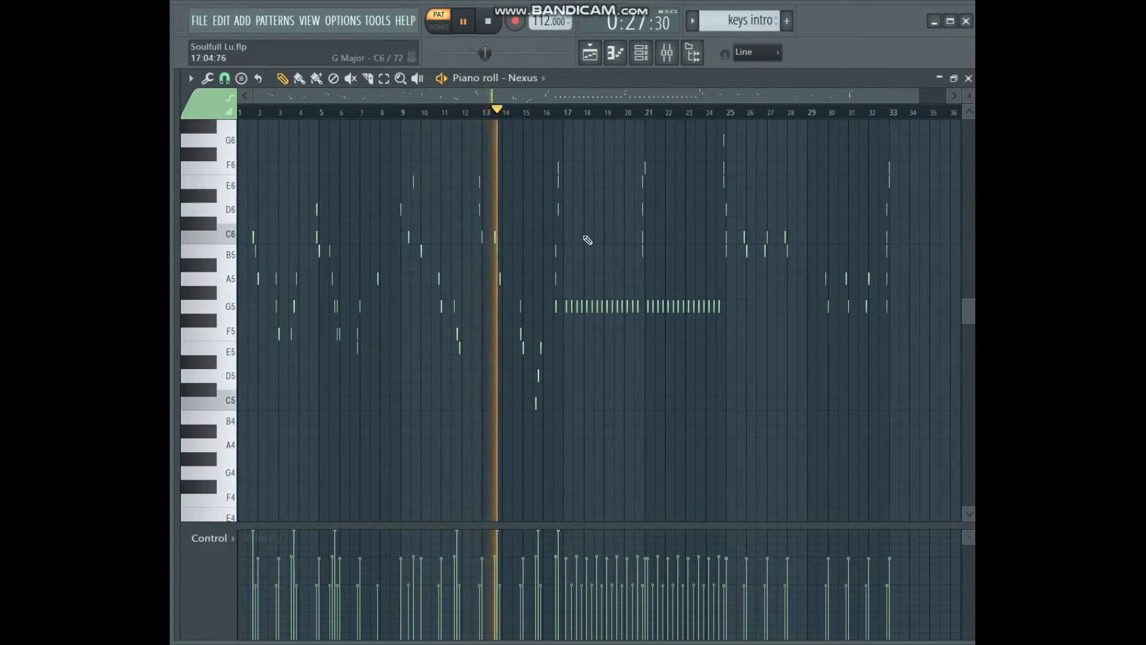
click(489, 22)
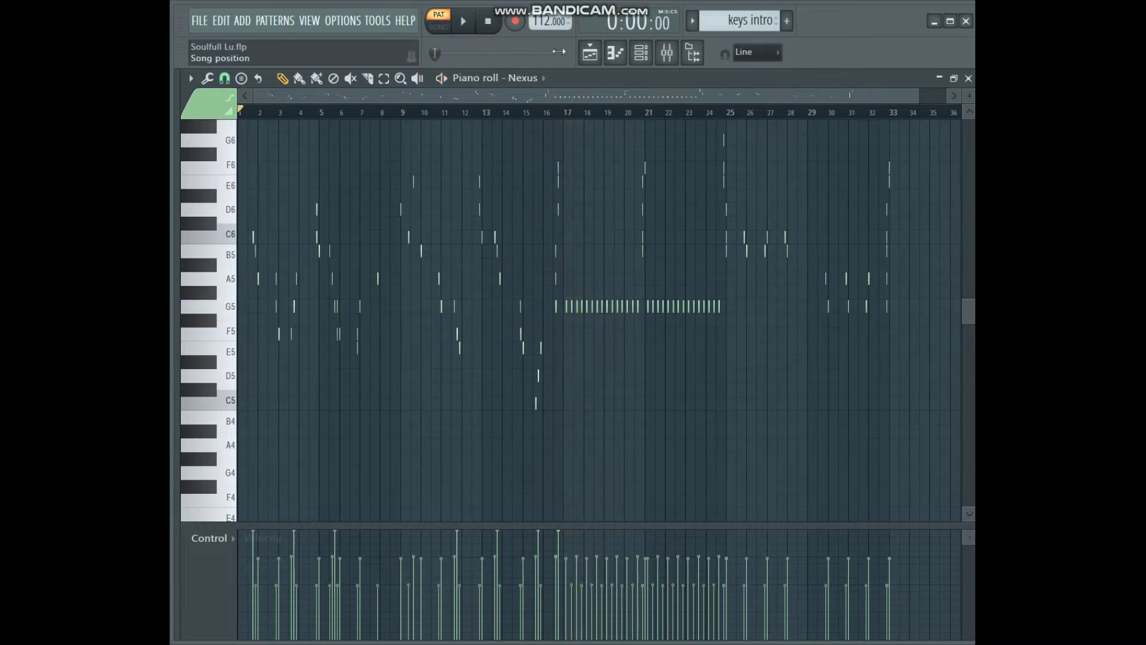
Switch between the piano roll and channel rack for the keys intro pattern, and return to the playlist.
click(621, 56)
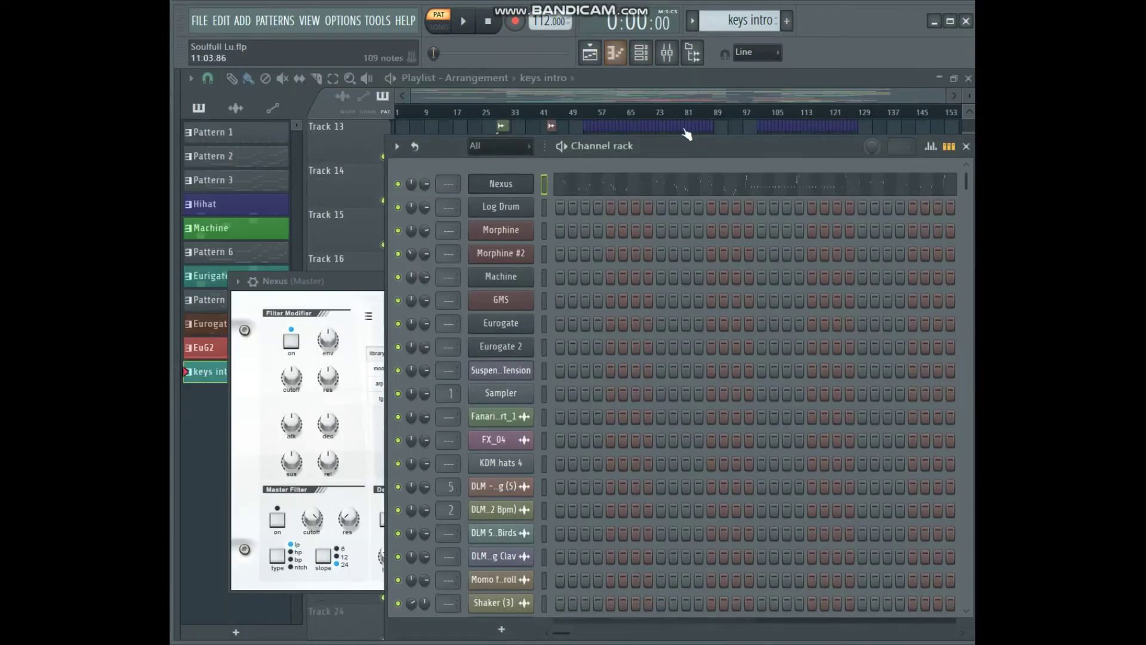
click(617, 55)
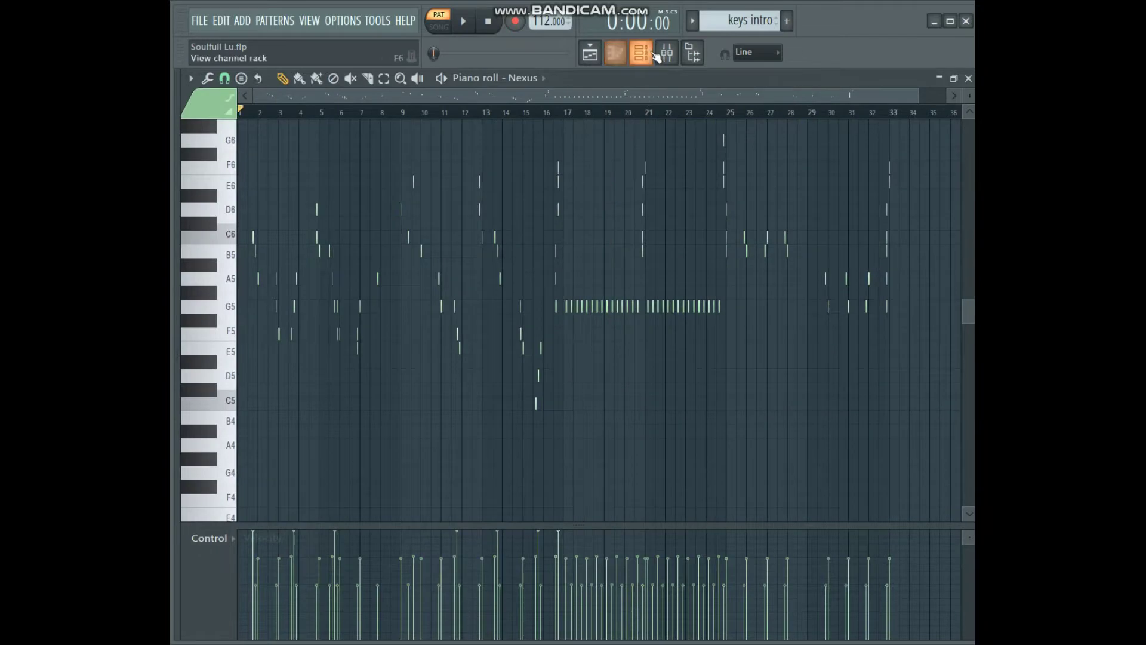
click(642, 55)
click(610, 75)
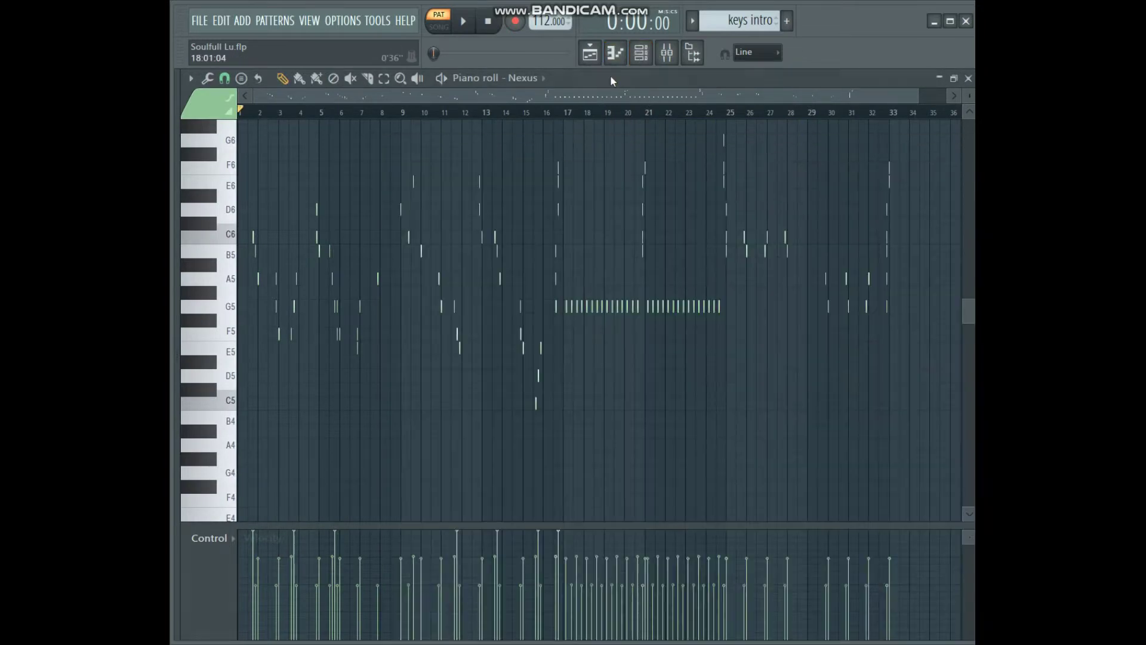
click(621, 58)
click(590, 52)
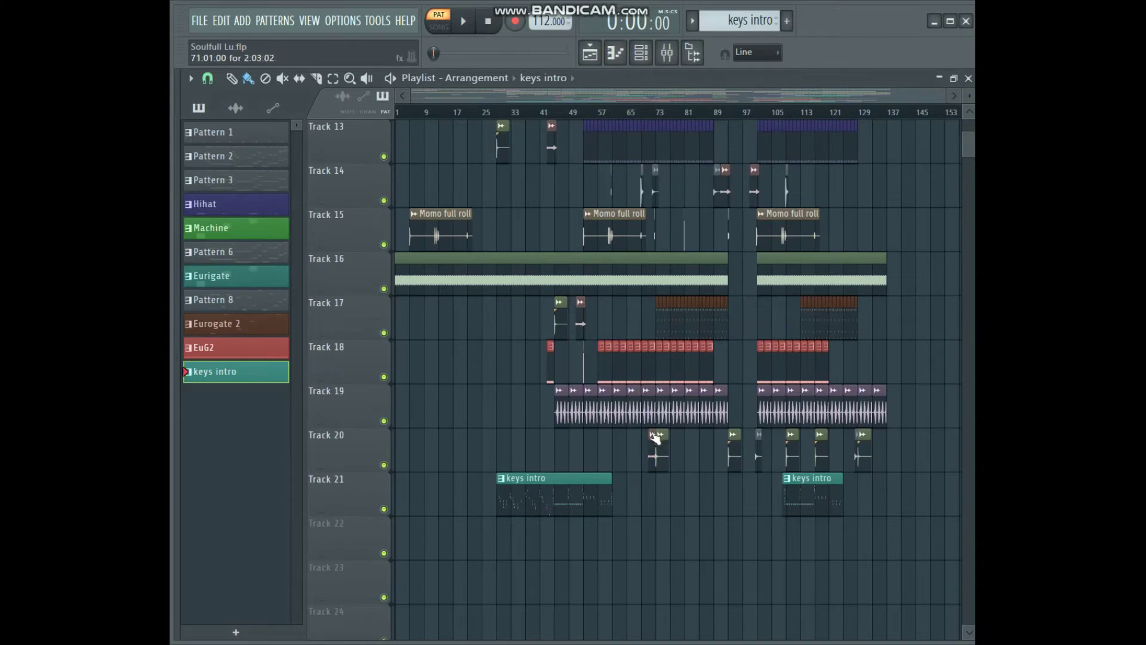
Preview the fx audio clip at bar 99 on Track 14 and the FX clip at bar 89.
scroll(750, 429, up, 4)
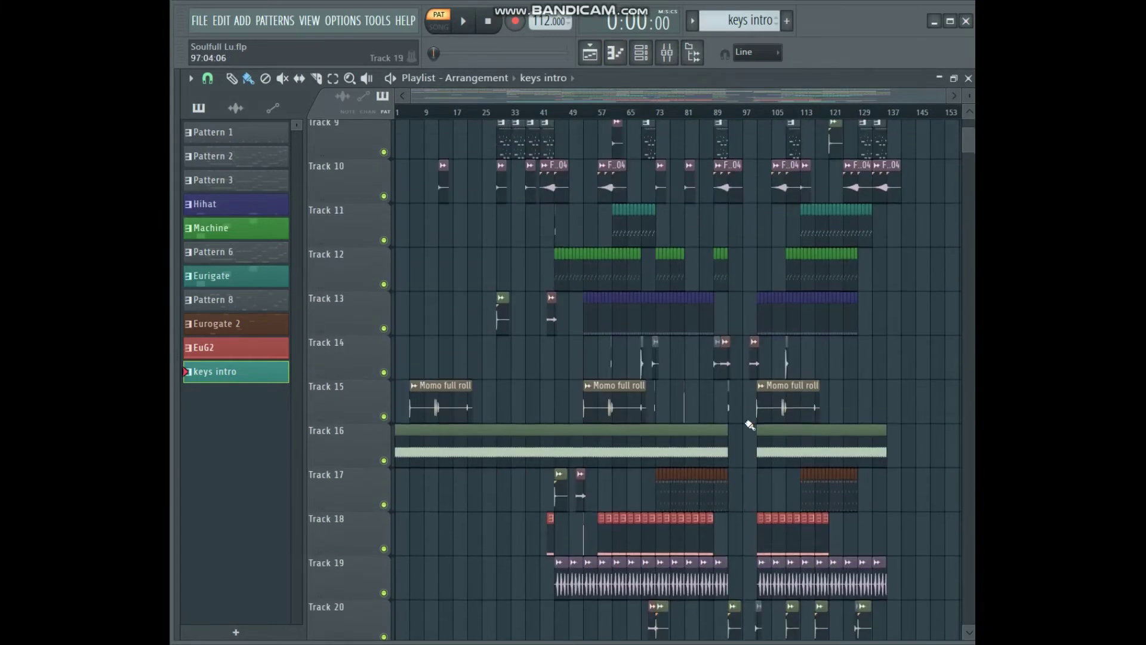
click(754, 349)
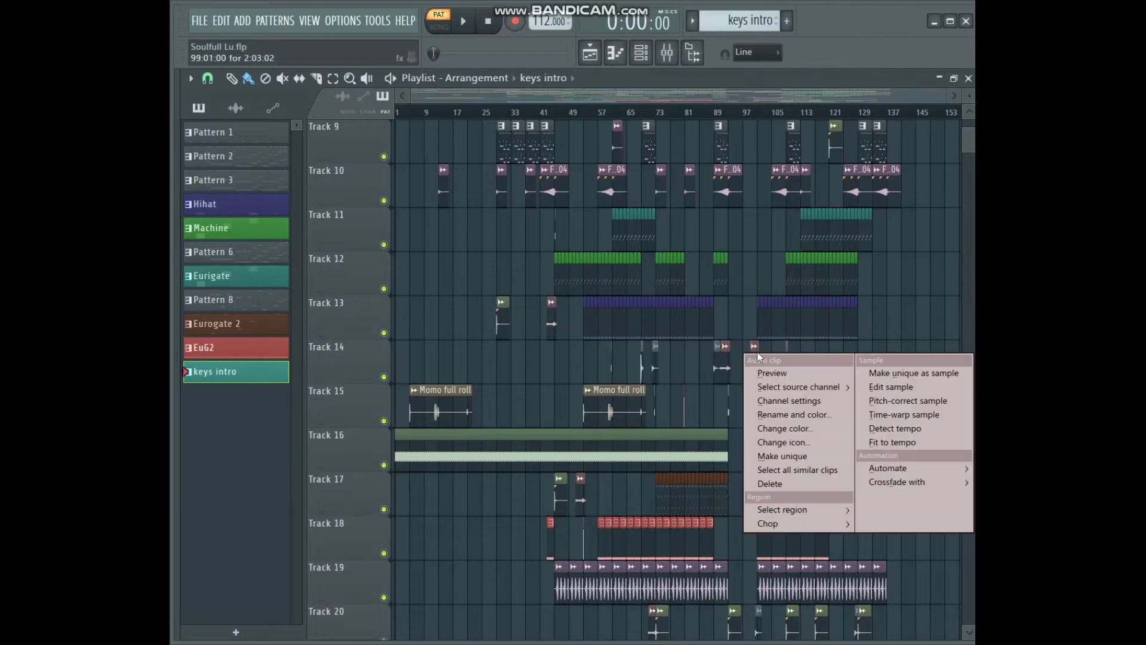
click(770, 373)
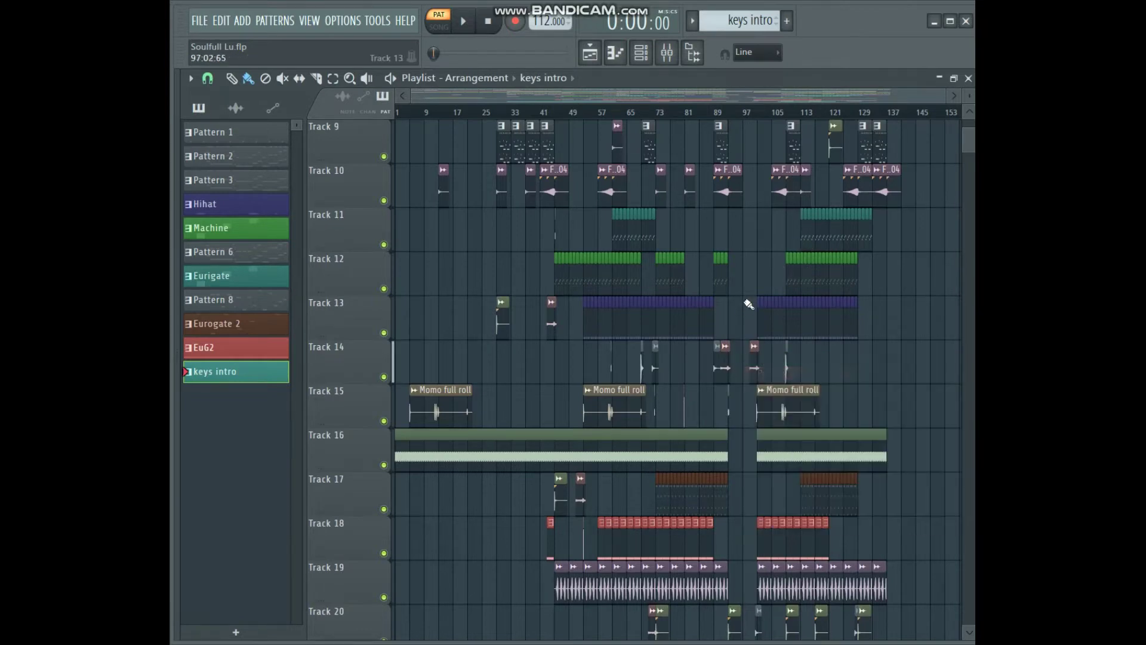
click(719, 347)
click(731, 373)
Preview the short Hoi audio clip near bar 68 on Track 14.
drag(943, 95, 734, 95)
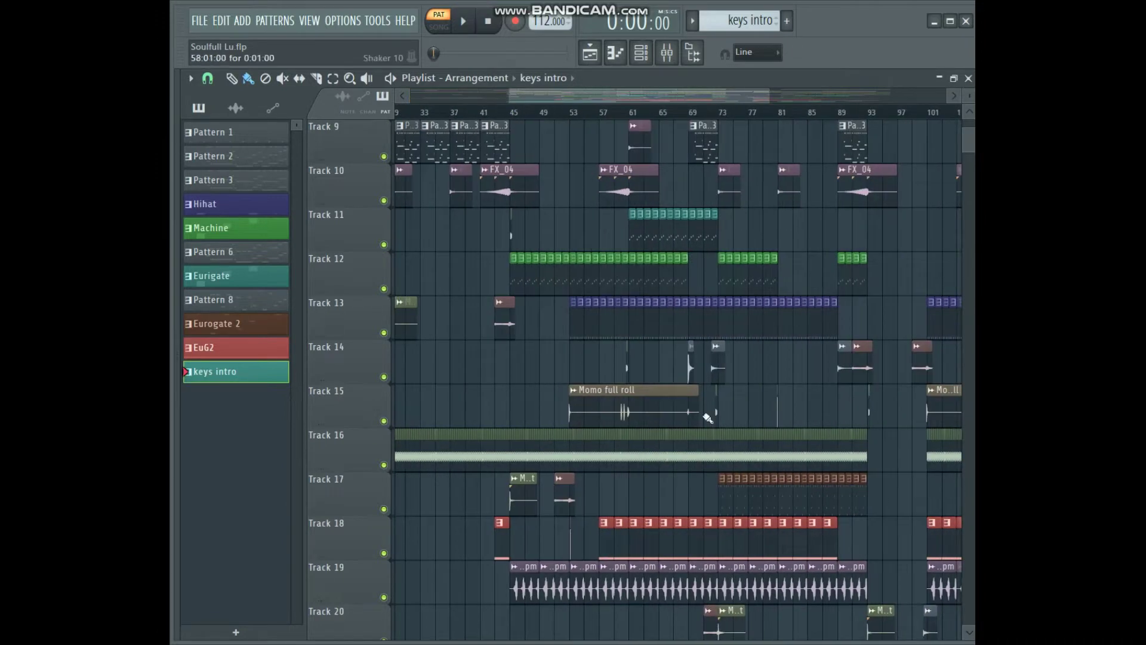
click(692, 345)
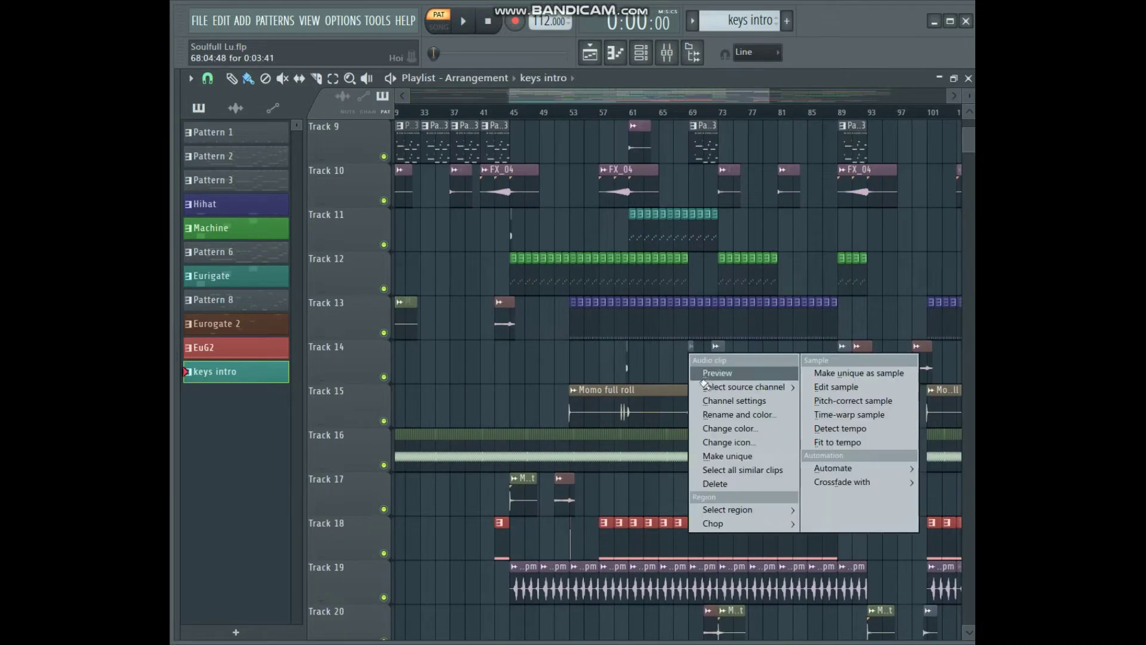
click(710, 360)
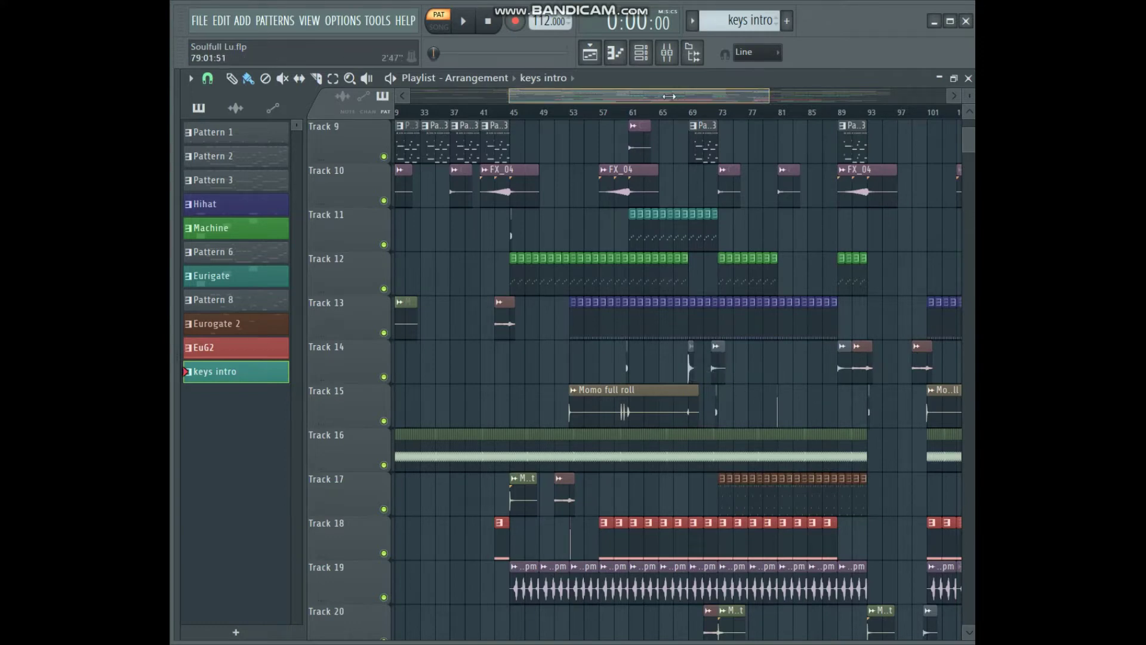
Preview the short audio clip near bar 81 and the VOCX clip near bar 72 on Track 15.
drag(768, 94, 730, 135)
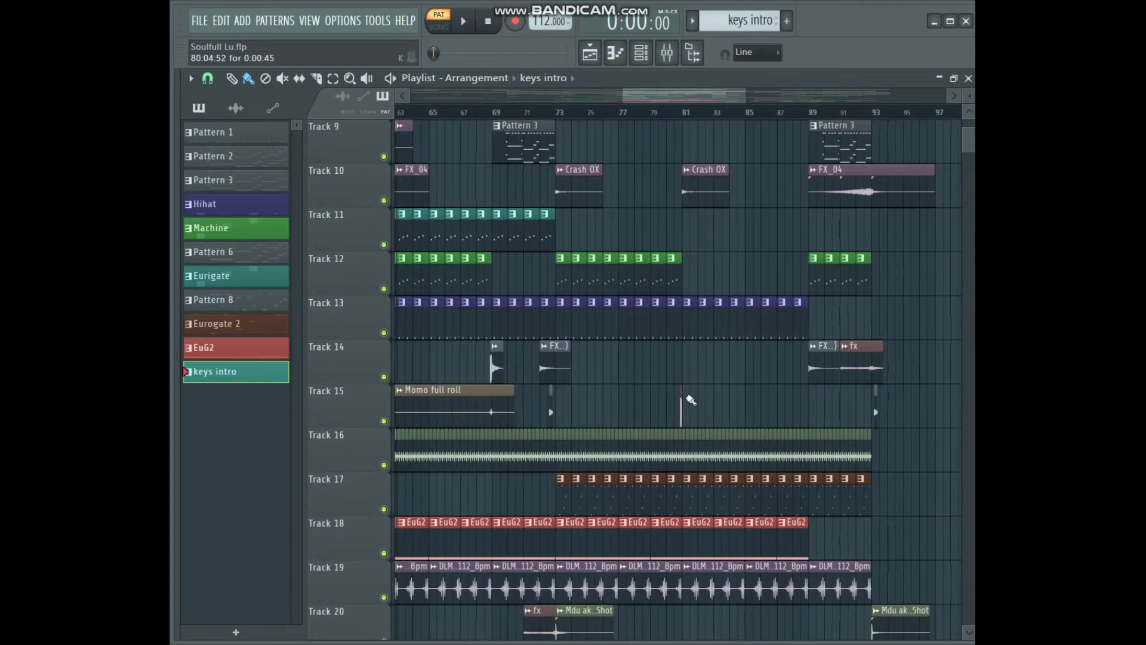
right_click(682, 392)
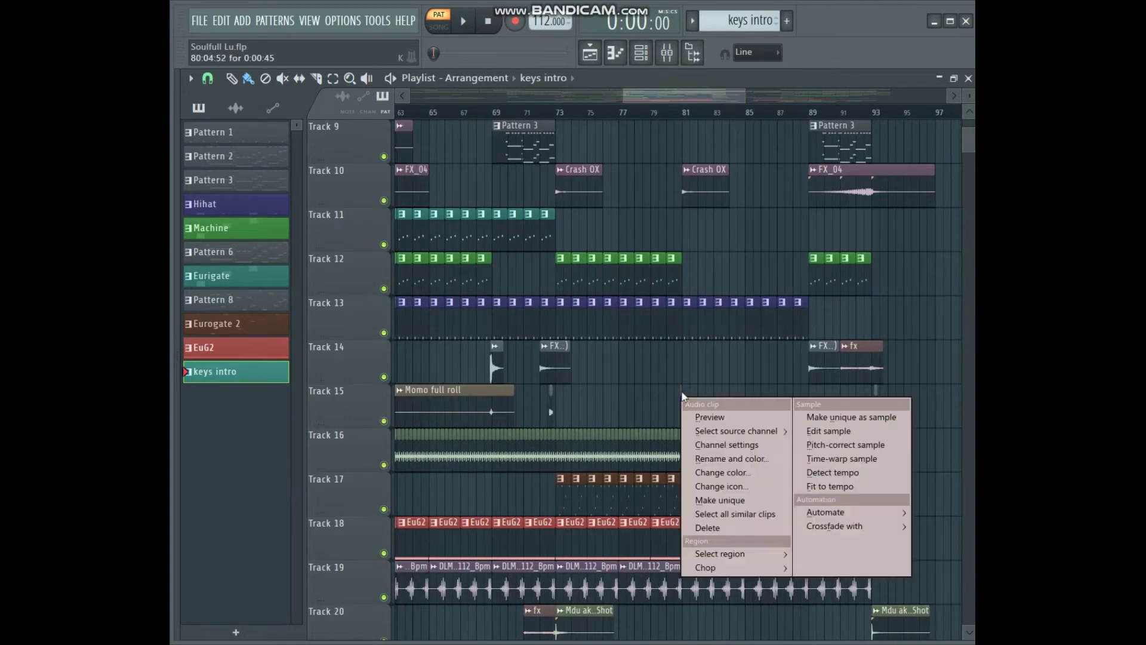
click(705, 399)
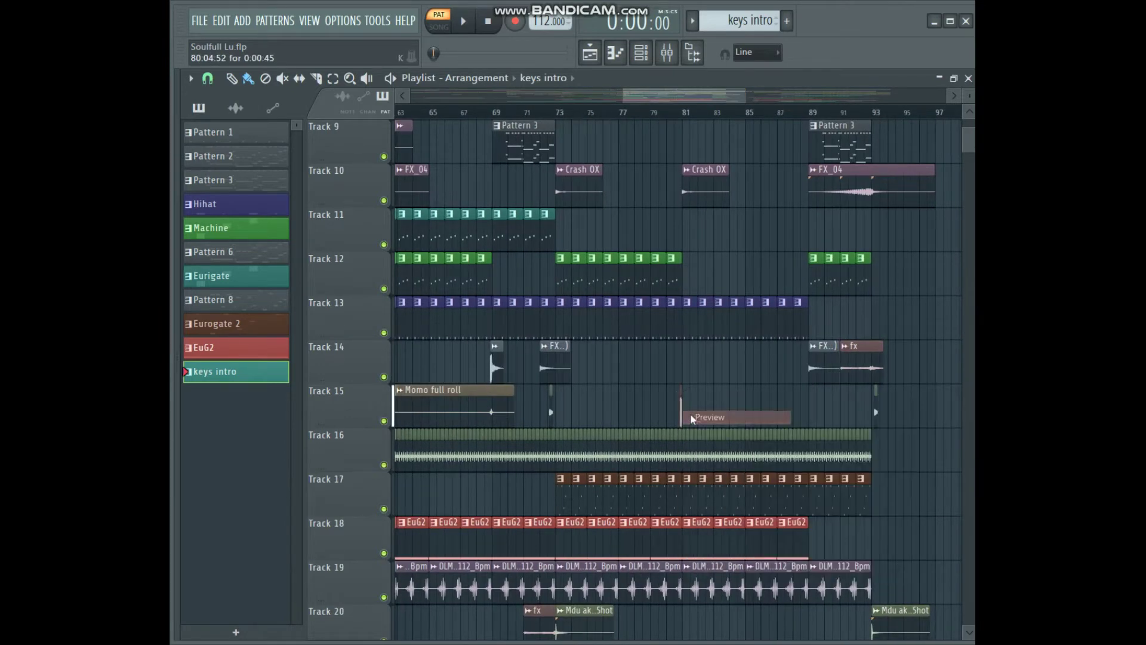
right_click(551, 395)
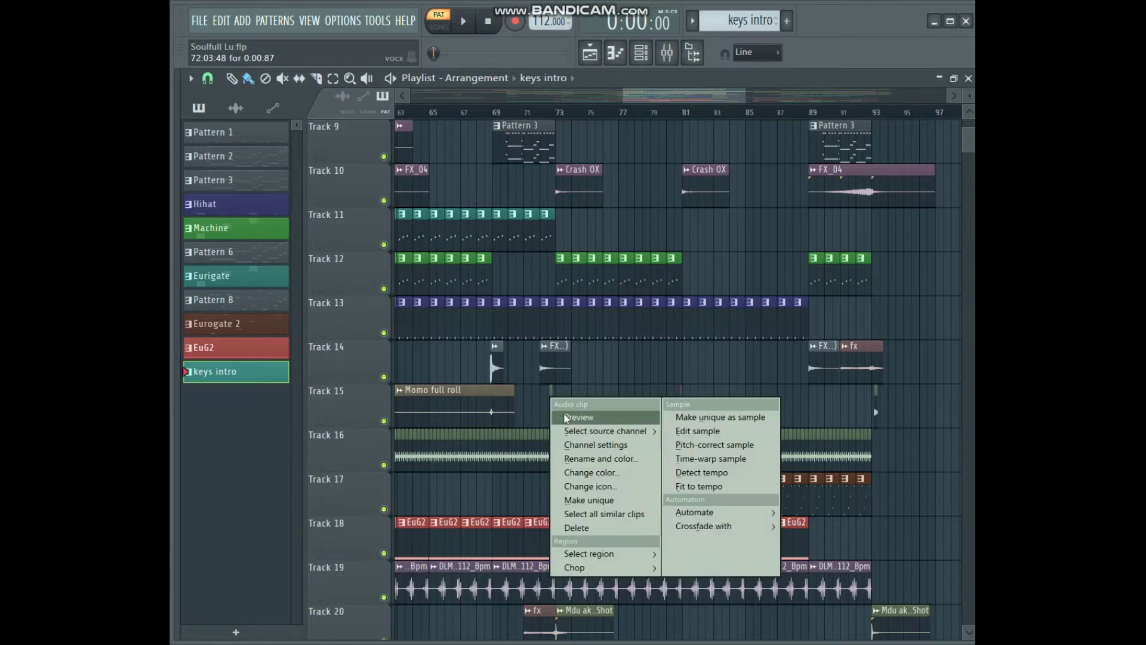
click(573, 415)
Preview the Mdu ak Shot audio clip at bar 73 on Track 20.
scroll(597, 403, down, 1)
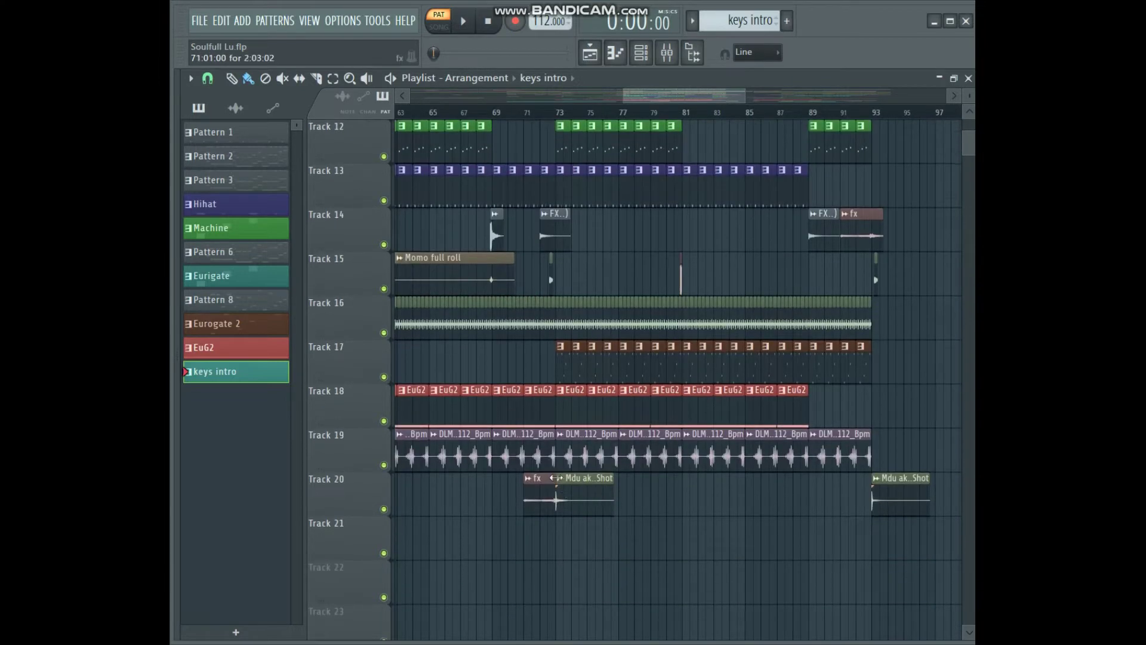
click(561, 478)
click(582, 477)
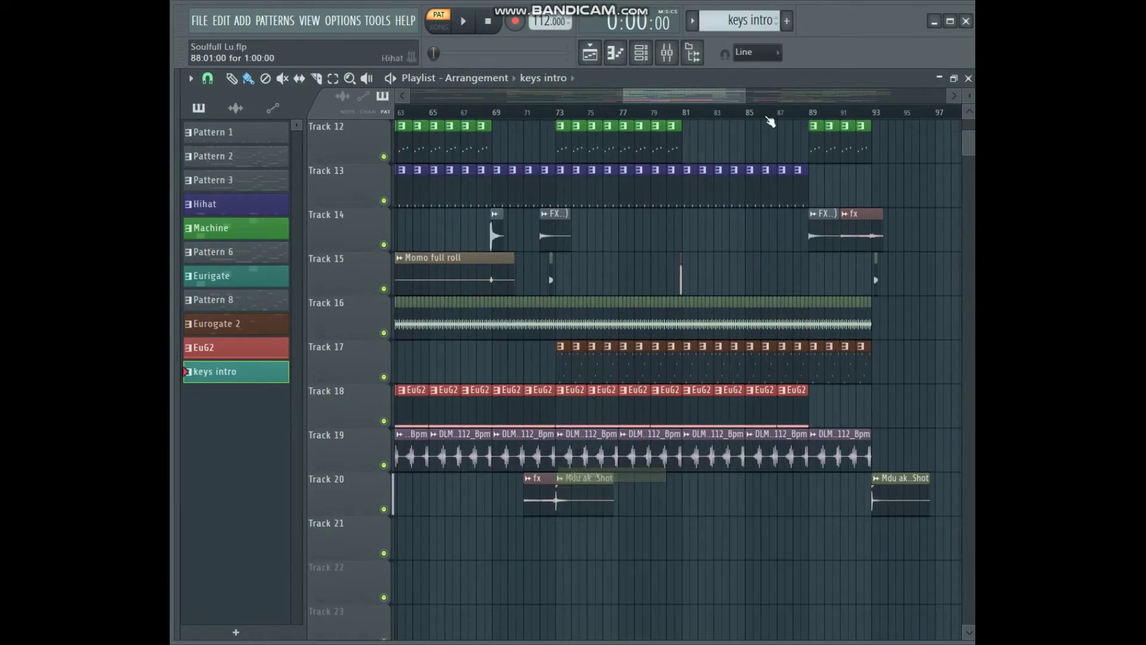
Fit the whole arrangement in the playlist view, stop the pattern playback, and play the full song from bar 1 in song mode.
drag(873, 91, 919, 92)
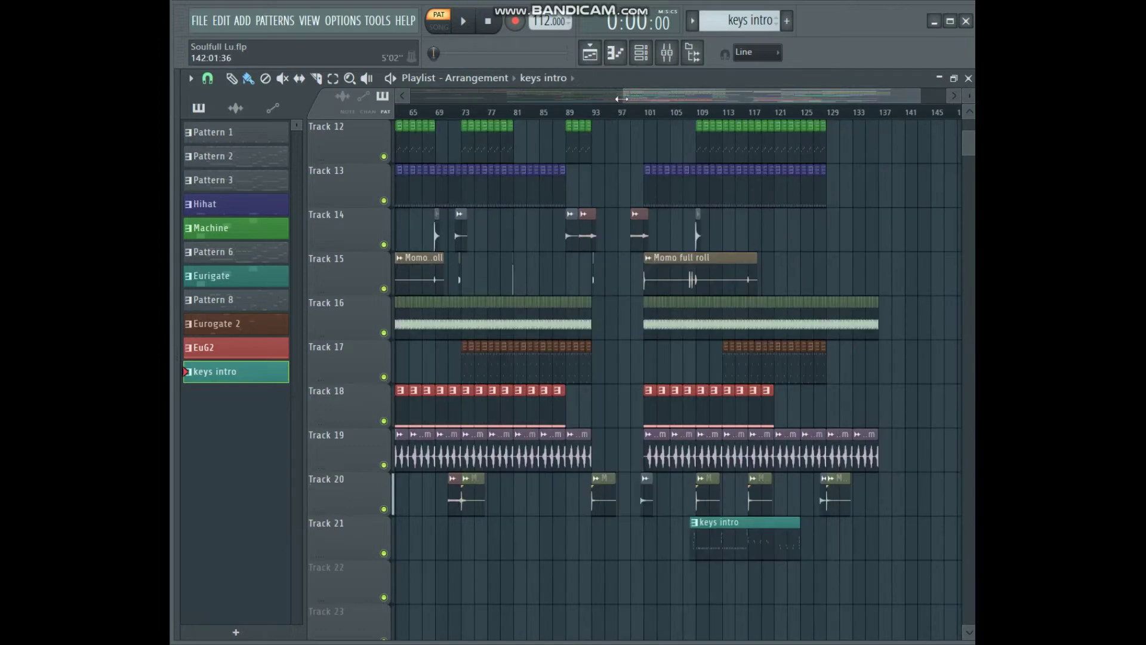
drag(622, 98, 411, 97)
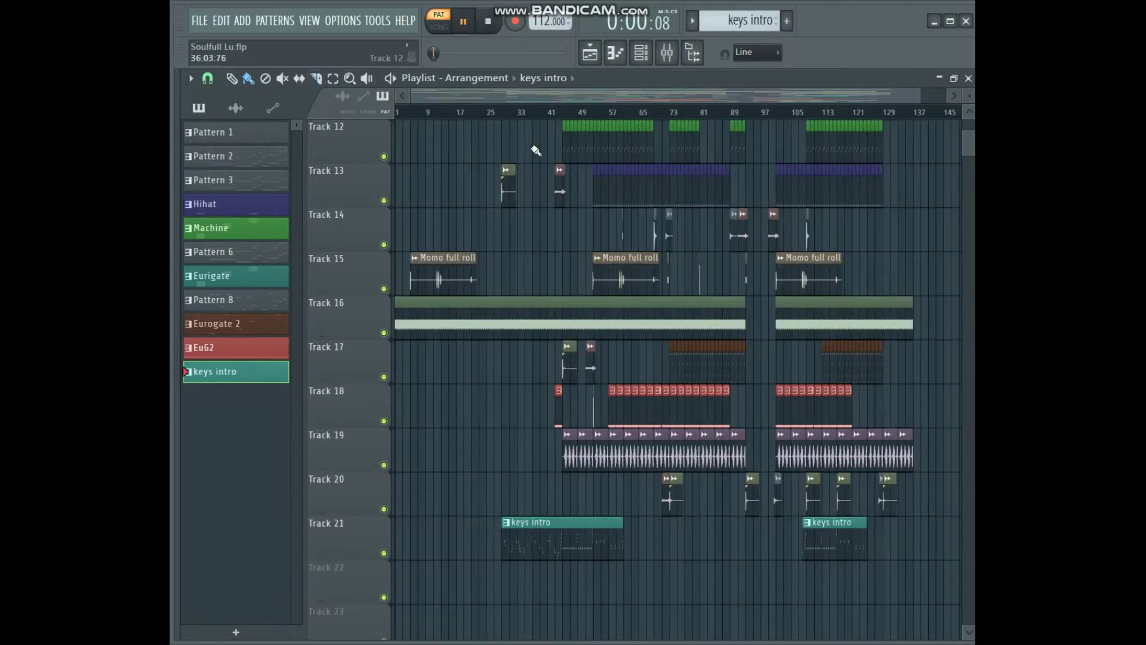
scroll(478, 251, up, 4)
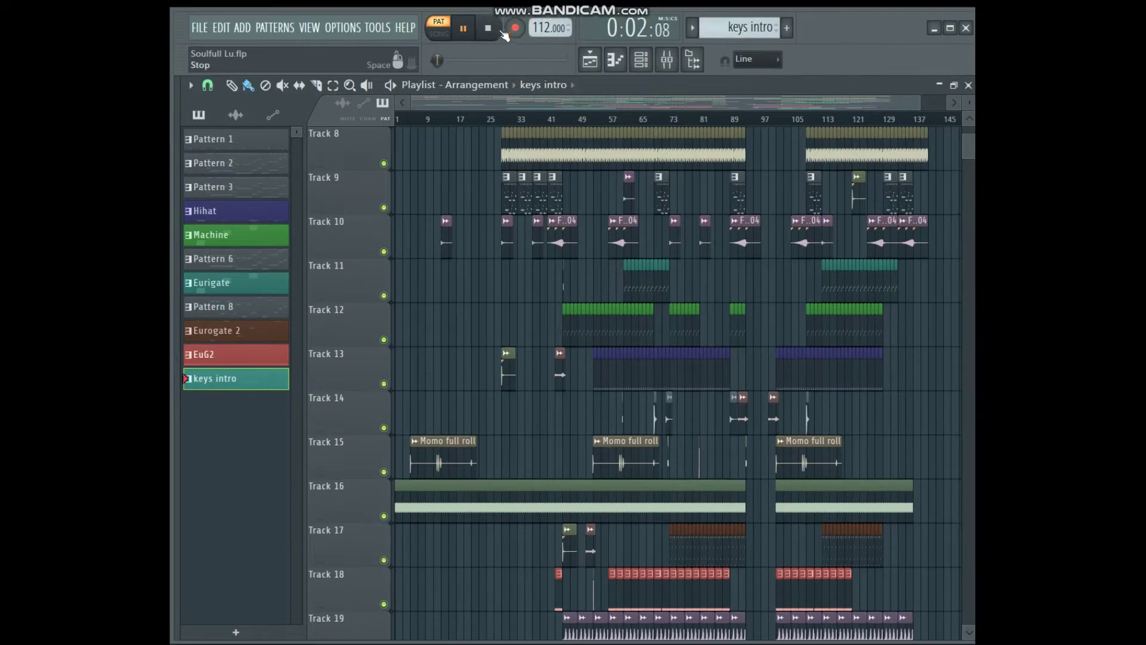
click(500, 33)
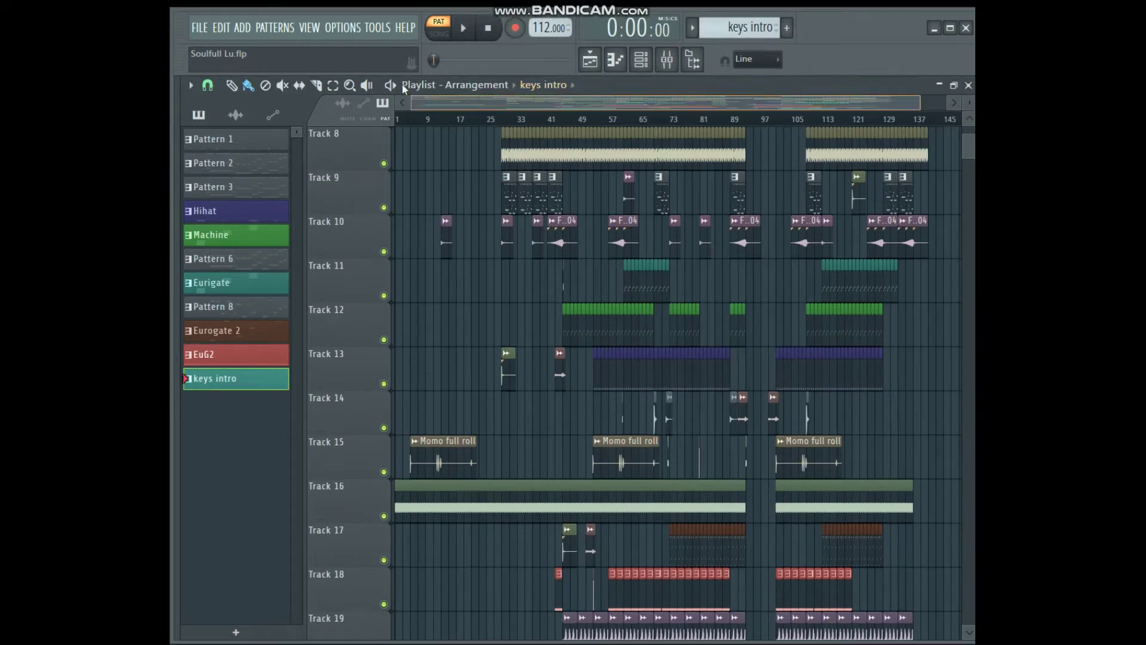
click(464, 29)
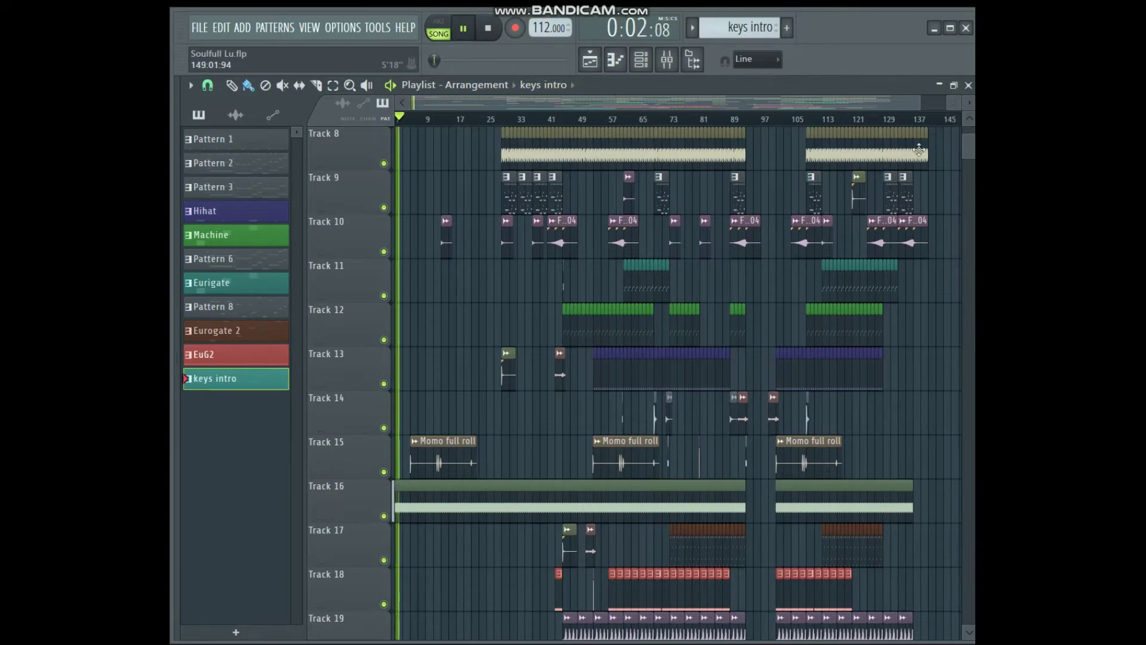
Examine the arrangement's 21 tracks during song playback, trying different track heights to see more of them at once.
scroll(951, 120, down, 1)
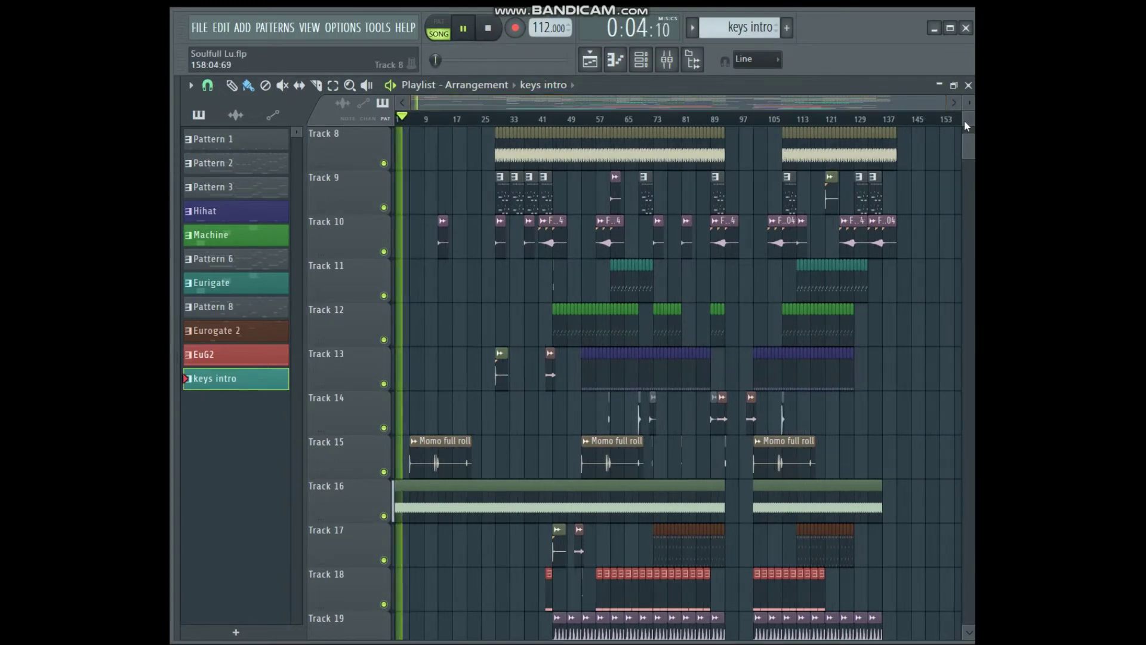
scroll(951, 120, down, 2)
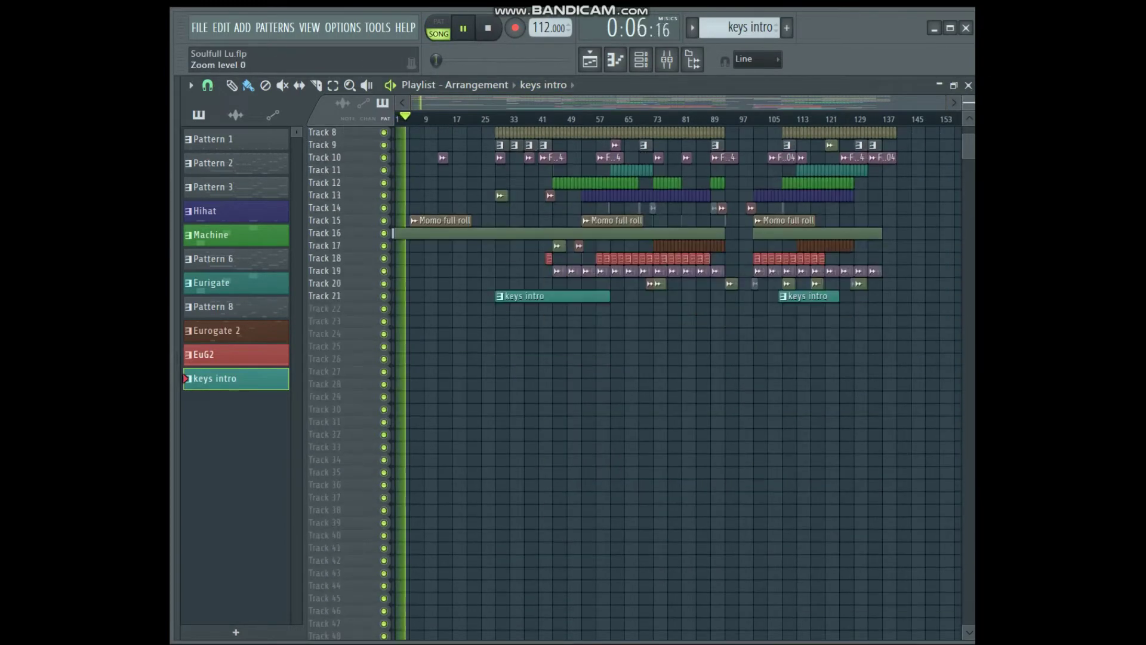
scroll(969, 103, up, 2)
scroll(969, 103, up, 2)
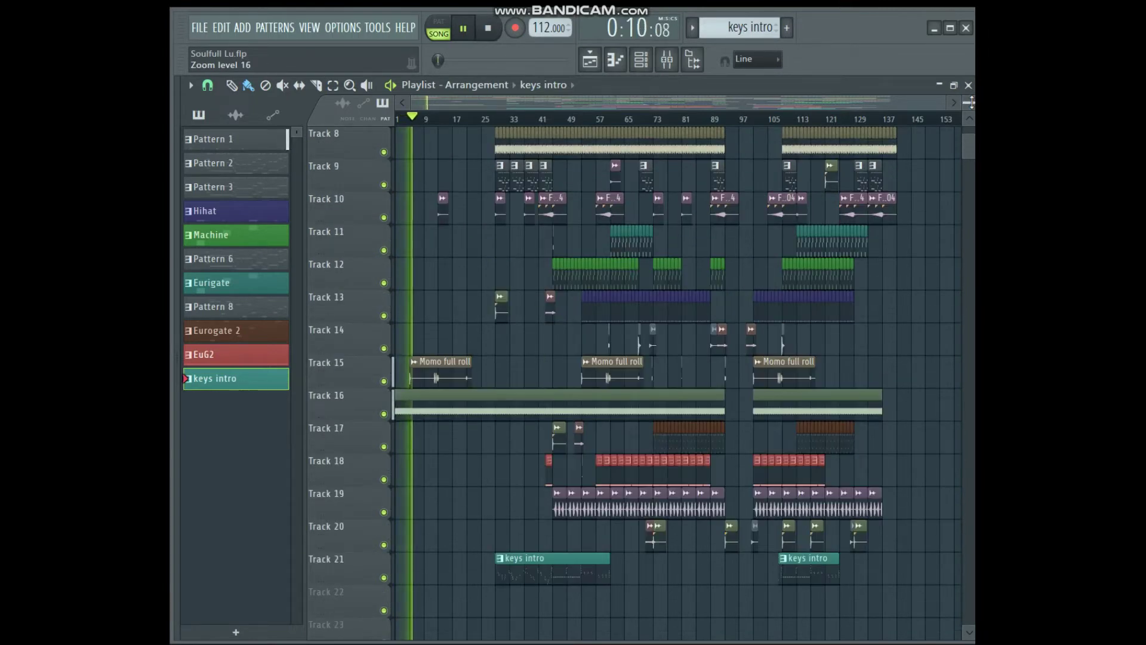
scroll(969, 103, down, 2)
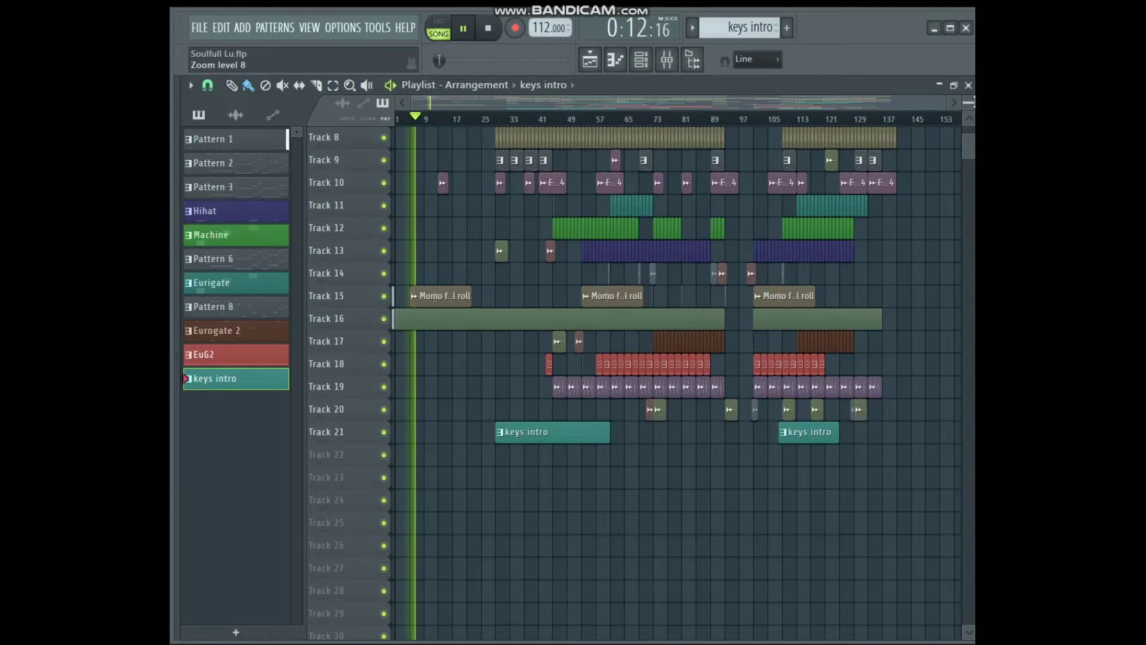
scroll(936, 210, up, 3)
scroll(935, 210, up, 3)
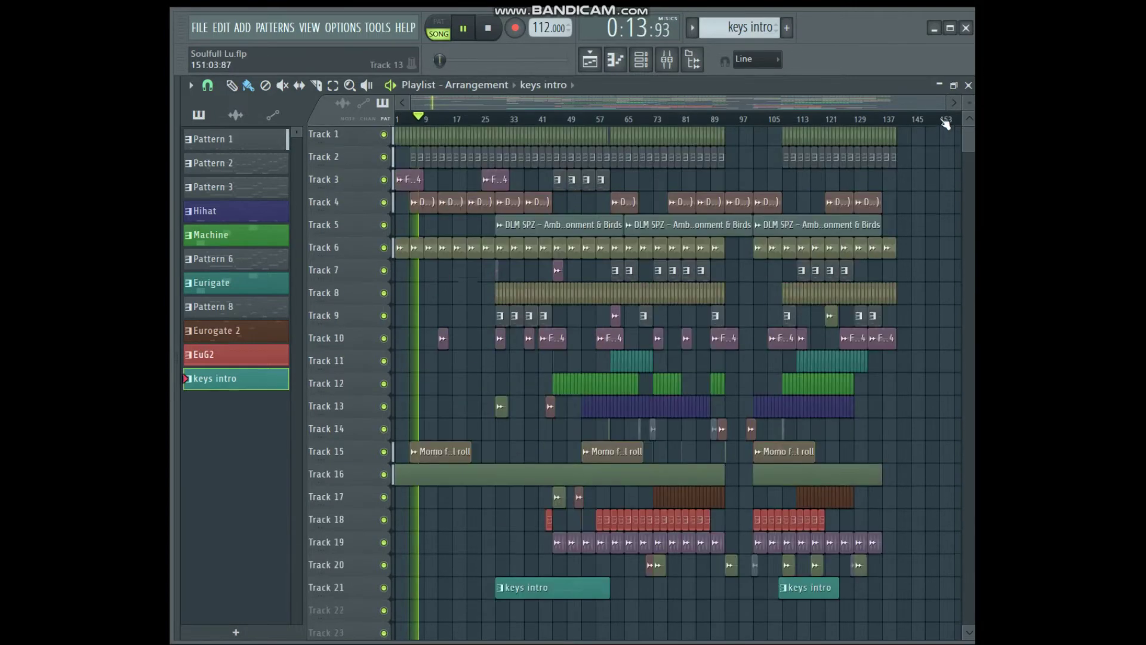
scroll(969, 103, up, 2)
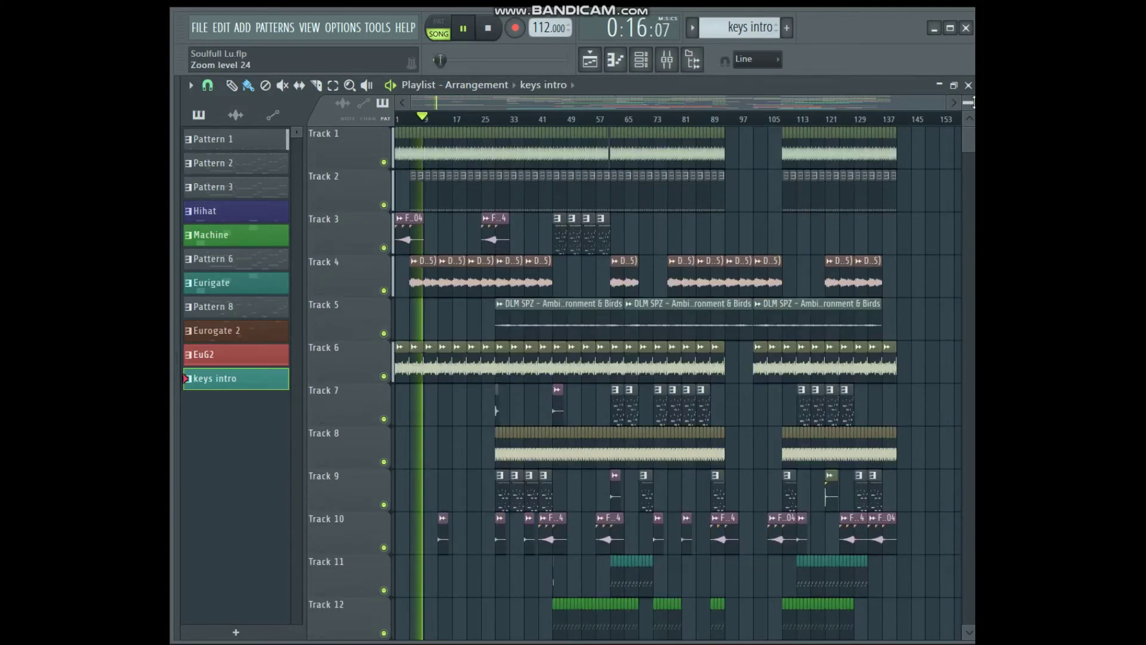
scroll(929, 218, down, 1)
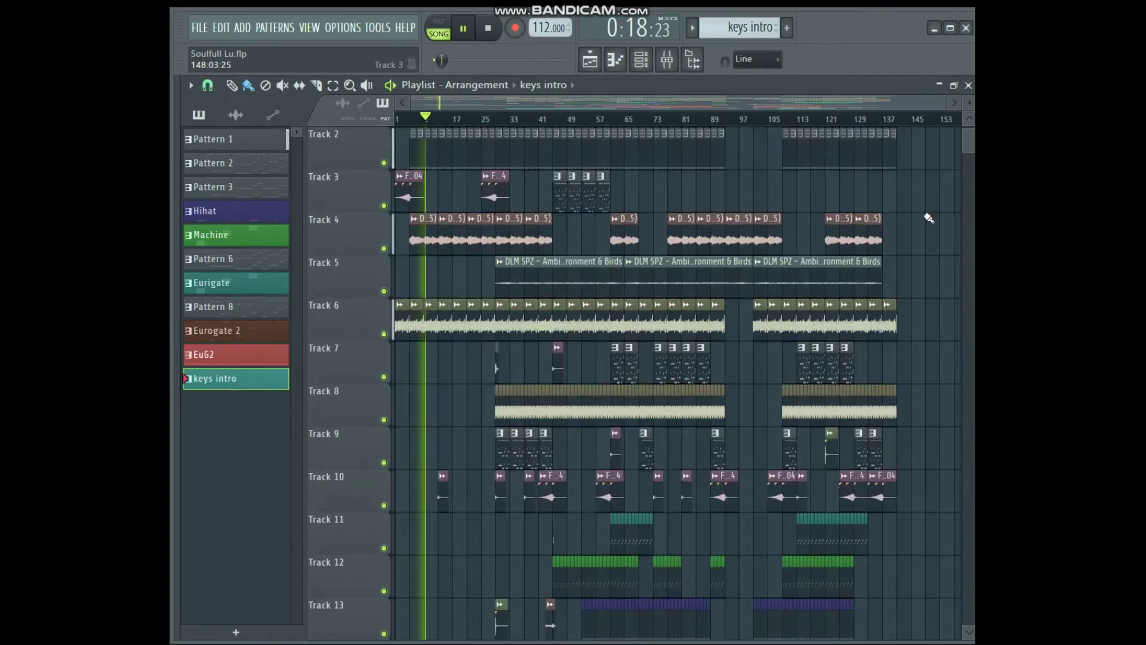
scroll(929, 218, down, 1)
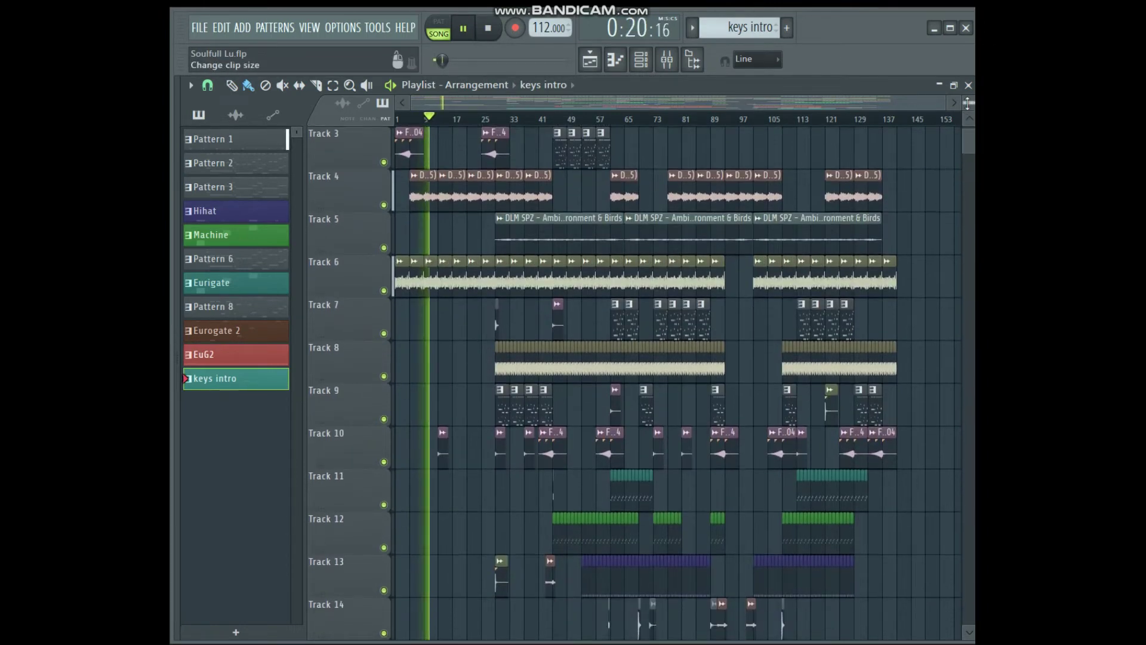
scroll(969, 103, down, 2)
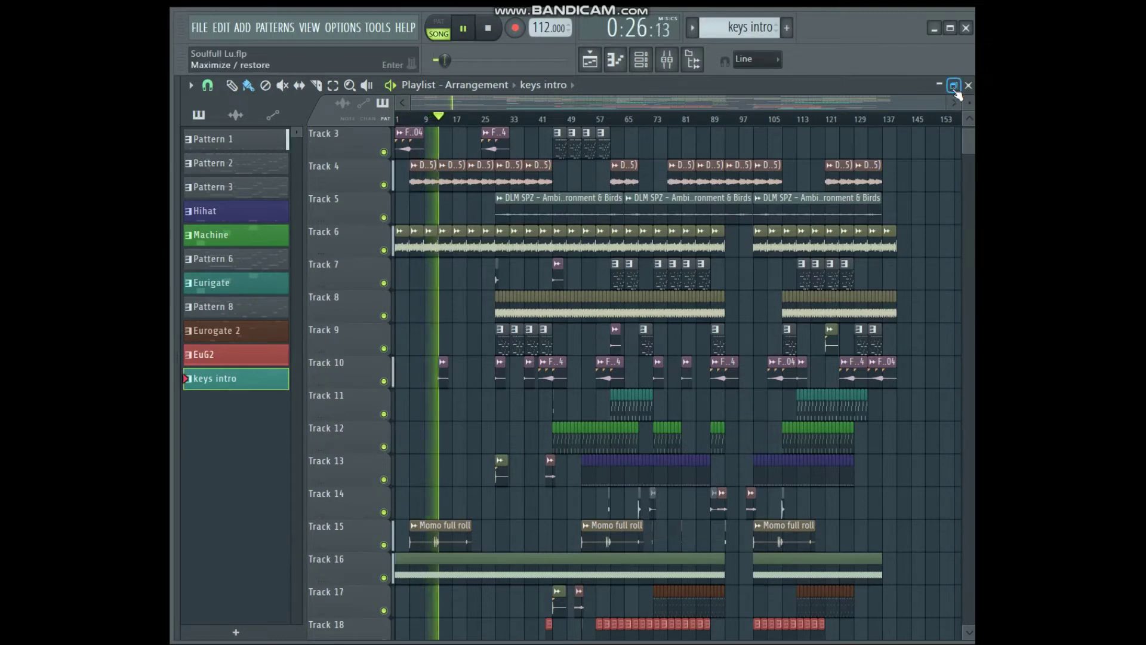
click(953, 86)
click(833, 88)
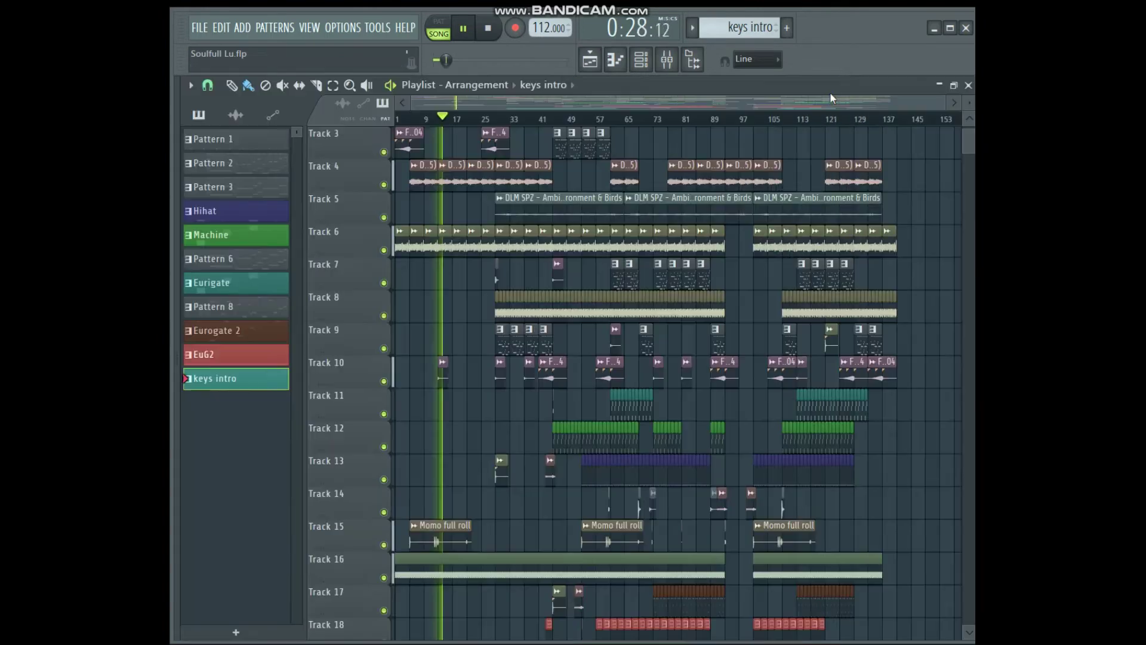
double_click(833, 90)
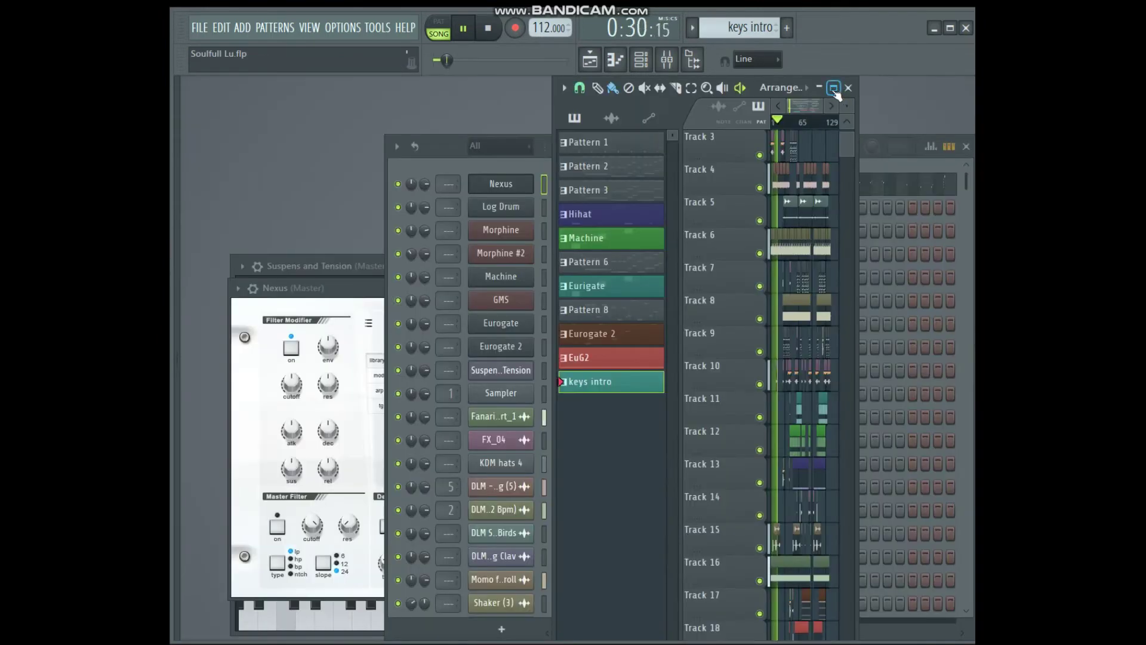
click(834, 90)
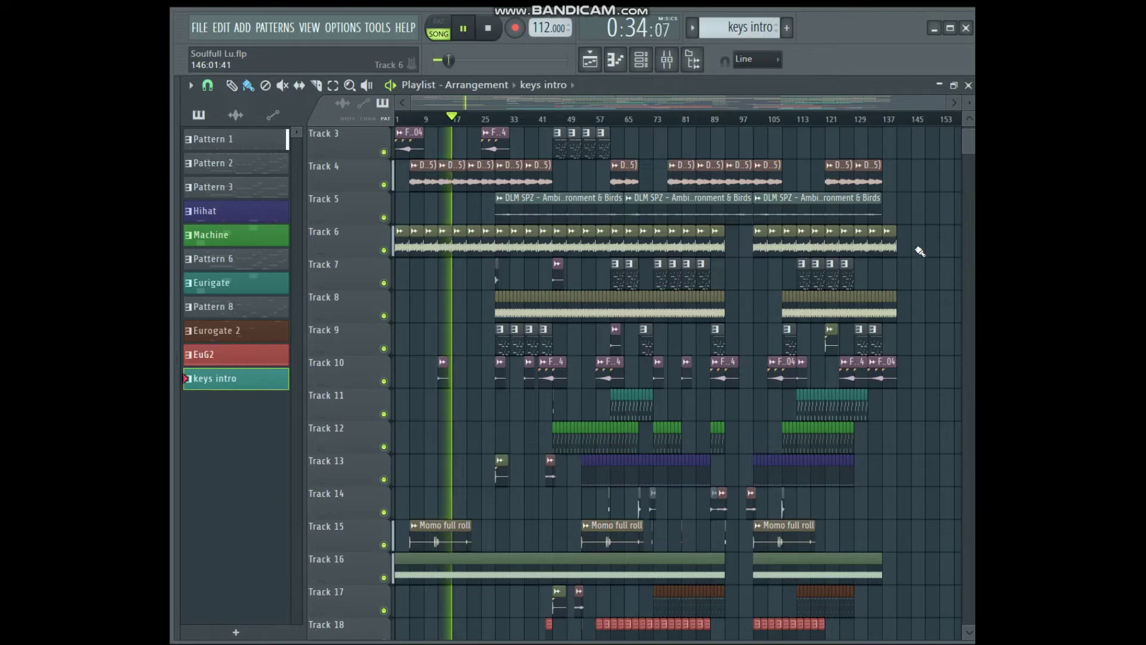
Look over the clips on Tracks 1 to 21 while the intro plays, and enlarge the track rows slightly.
scroll(920, 252, down, 1)
scroll(920, 254, down, 3)
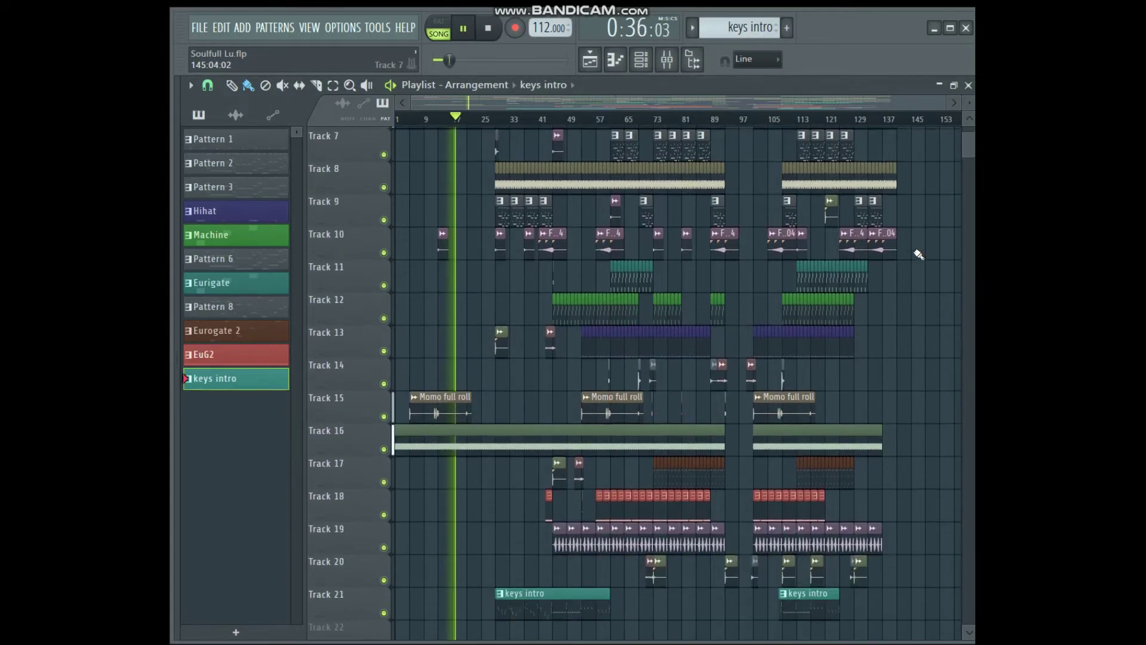
scroll(919, 255, up, 3)
scroll(918, 254, up, 3)
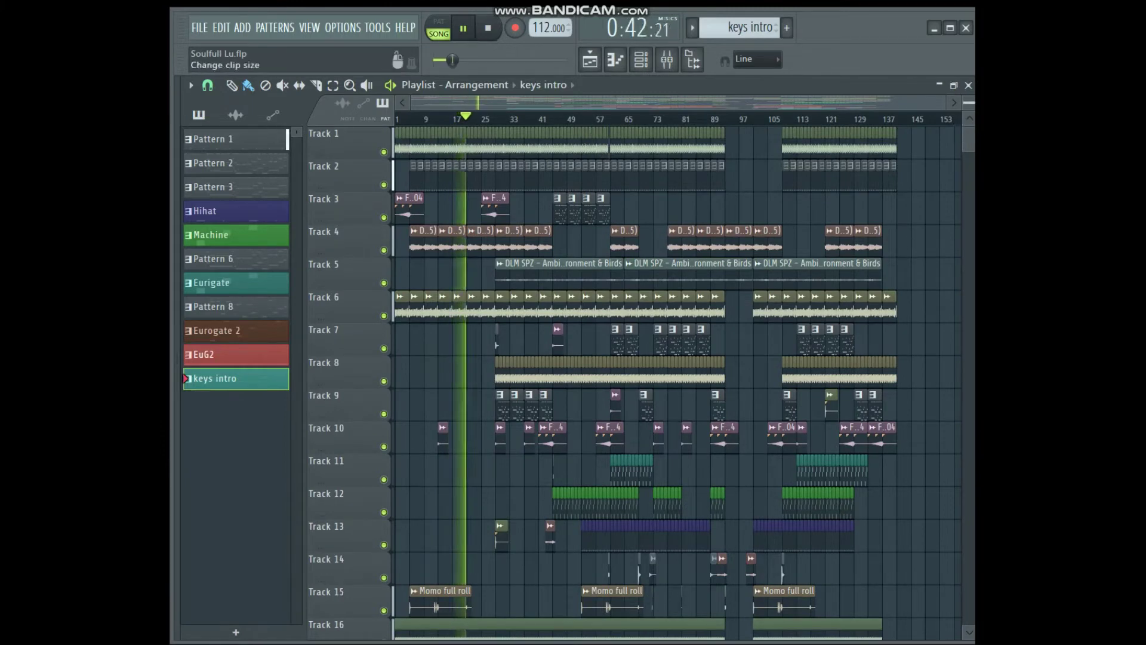
scroll(968, 102, down, 2)
scroll(969, 102, up, 3)
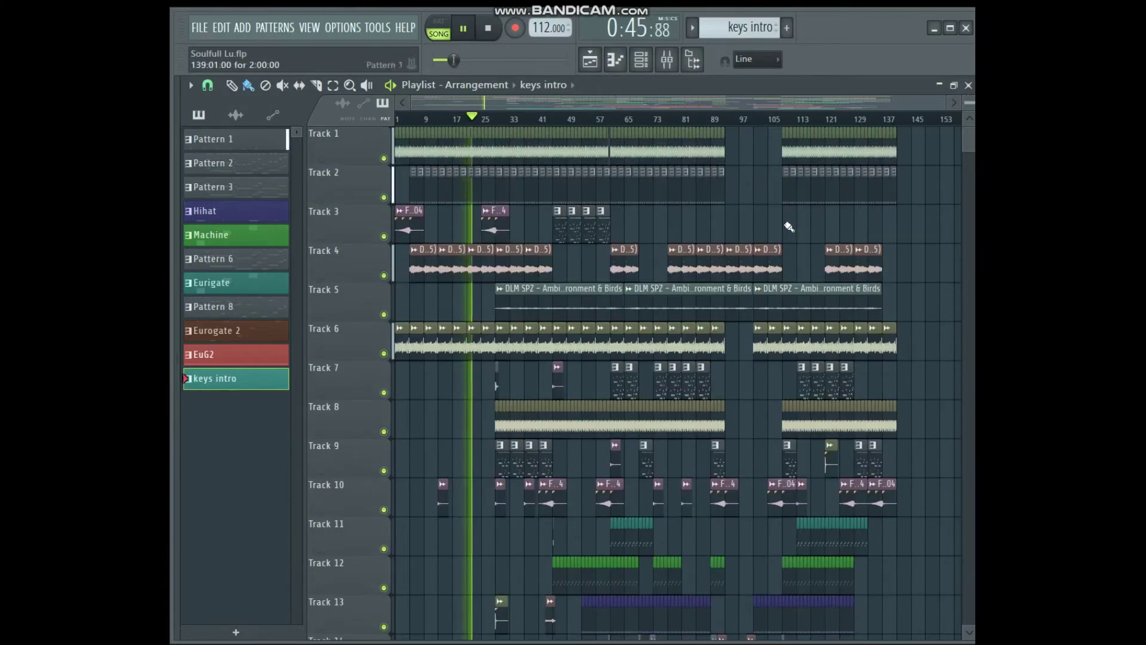
Follow the song playback through bars 29 to 49, examining which clips enter on the upper and lower tracks.
scroll(788, 226, down, 2)
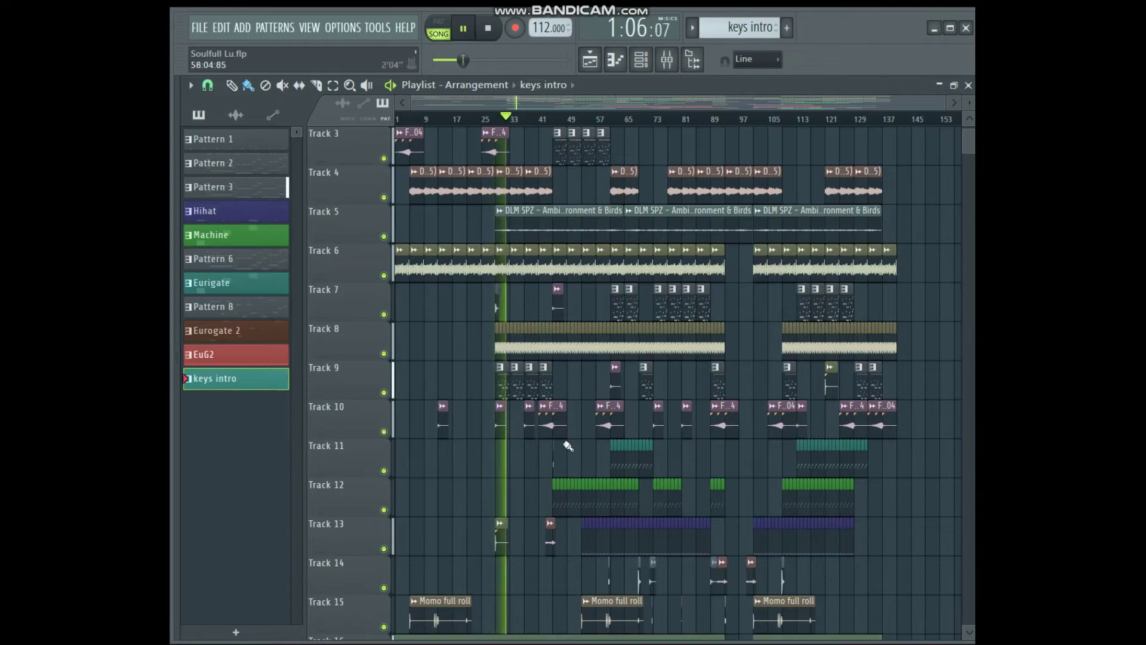
scroll(525, 454, down, 3)
scroll(526, 453, down, 1)
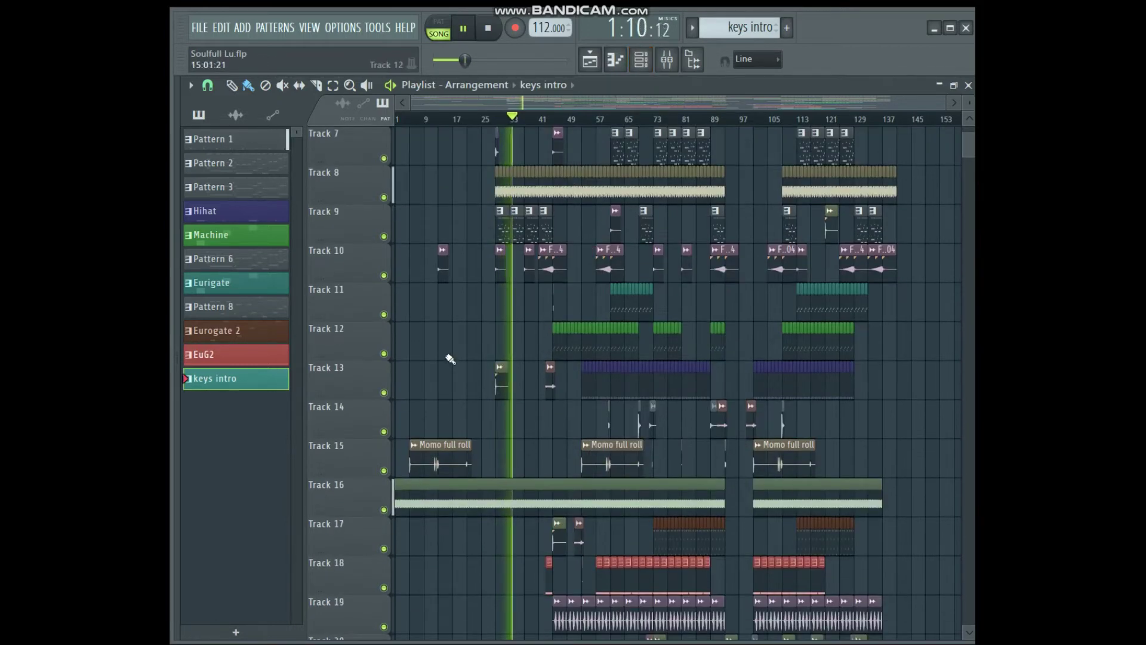
scroll(486, 340, down, 2)
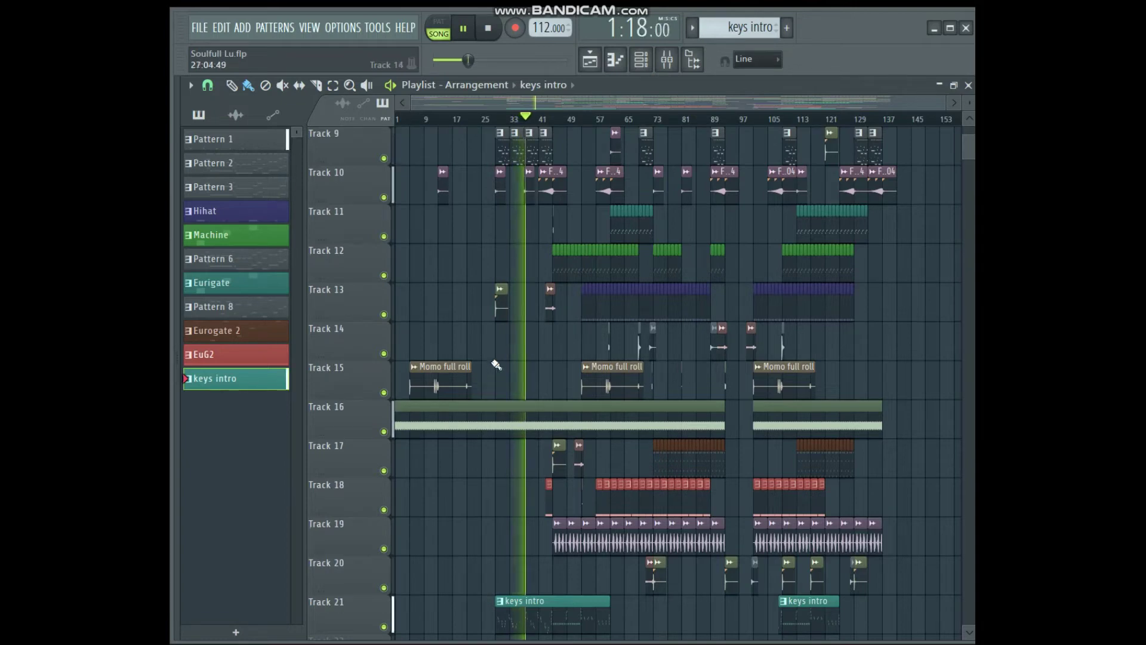
scroll(490, 372, up, 3)
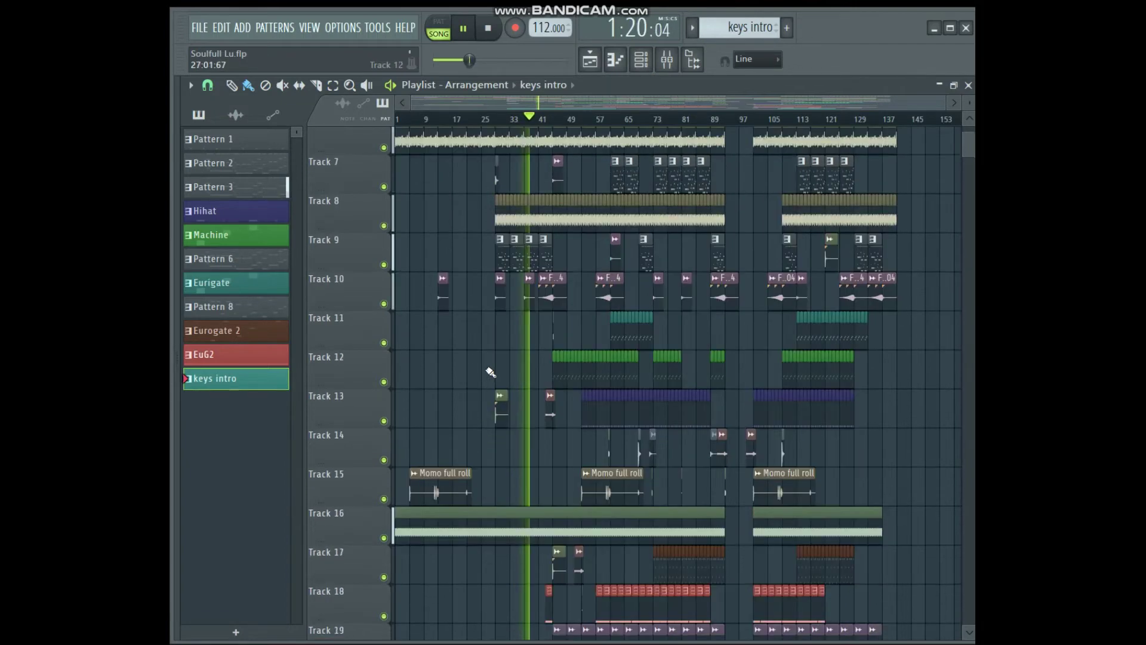
scroll(487, 377, up, 1)
scroll(482, 396, down, 2)
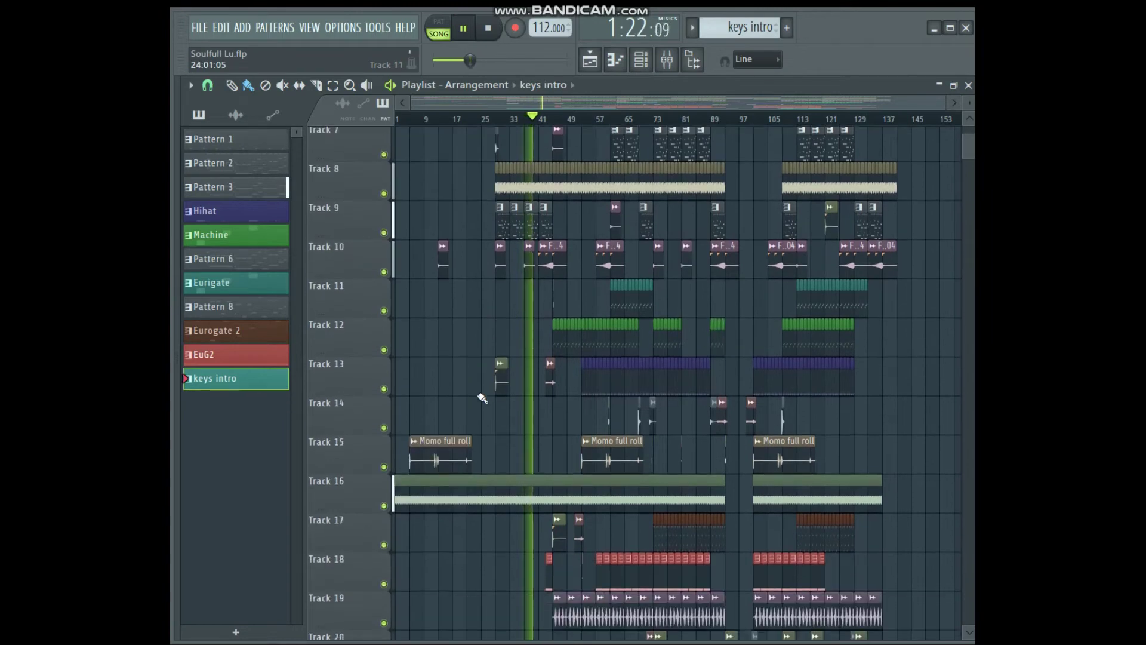
scroll(483, 399, down, 2)
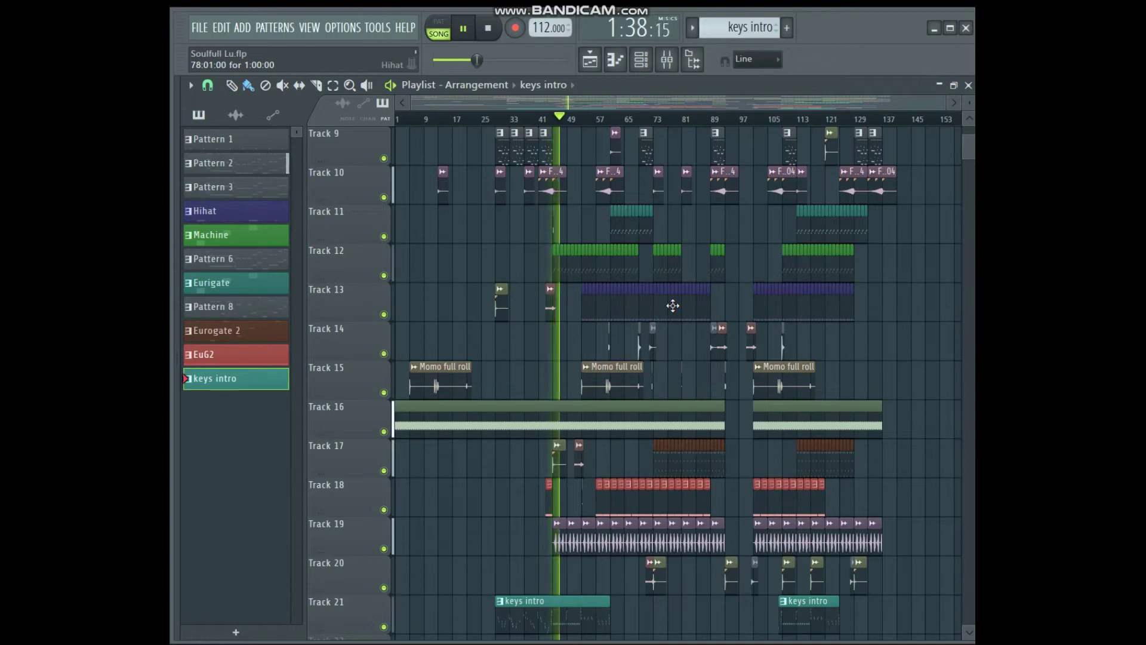
scroll(894, 285, up, 1)
scroll(893, 285, up, 3)
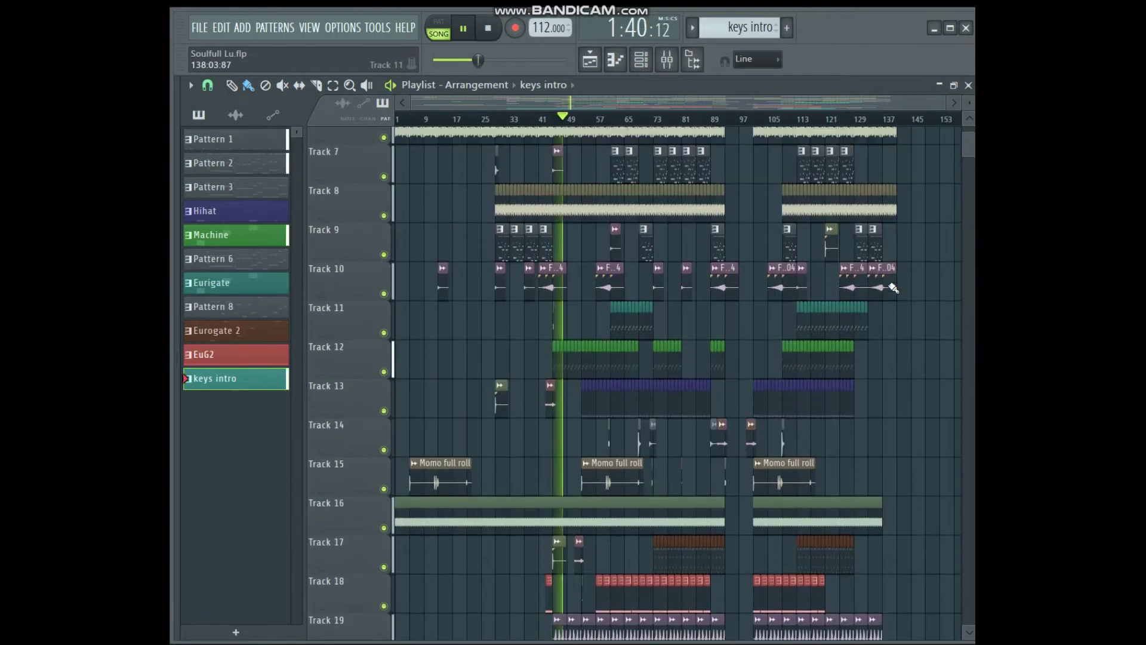
scroll(894, 287, up, 2)
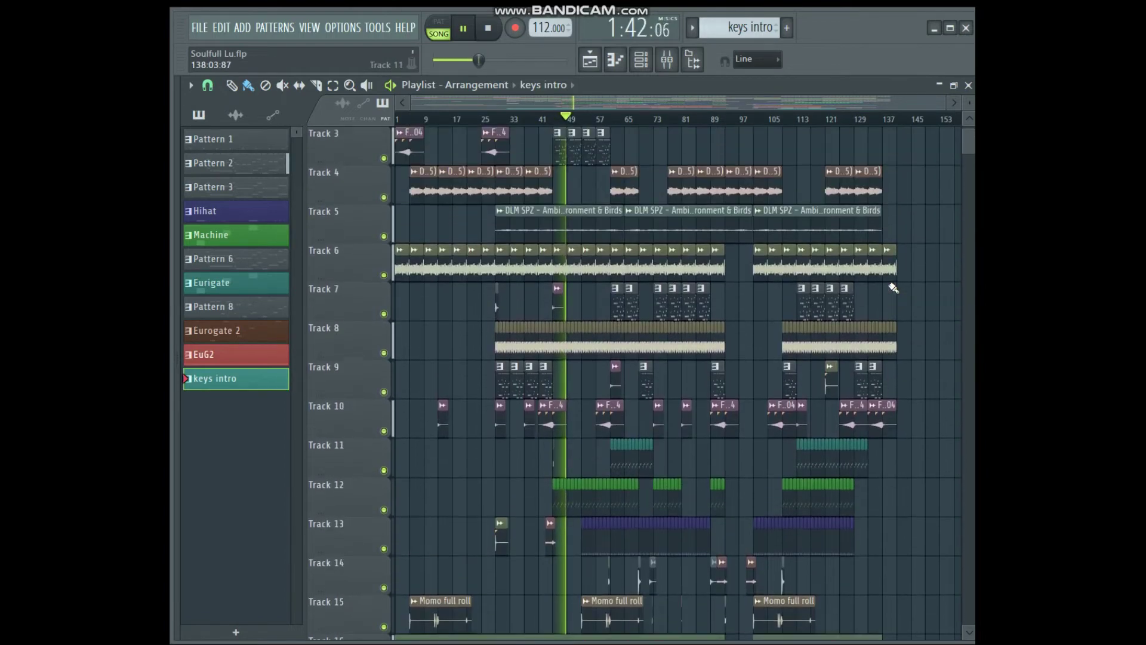
scroll(806, 307, up, 2)
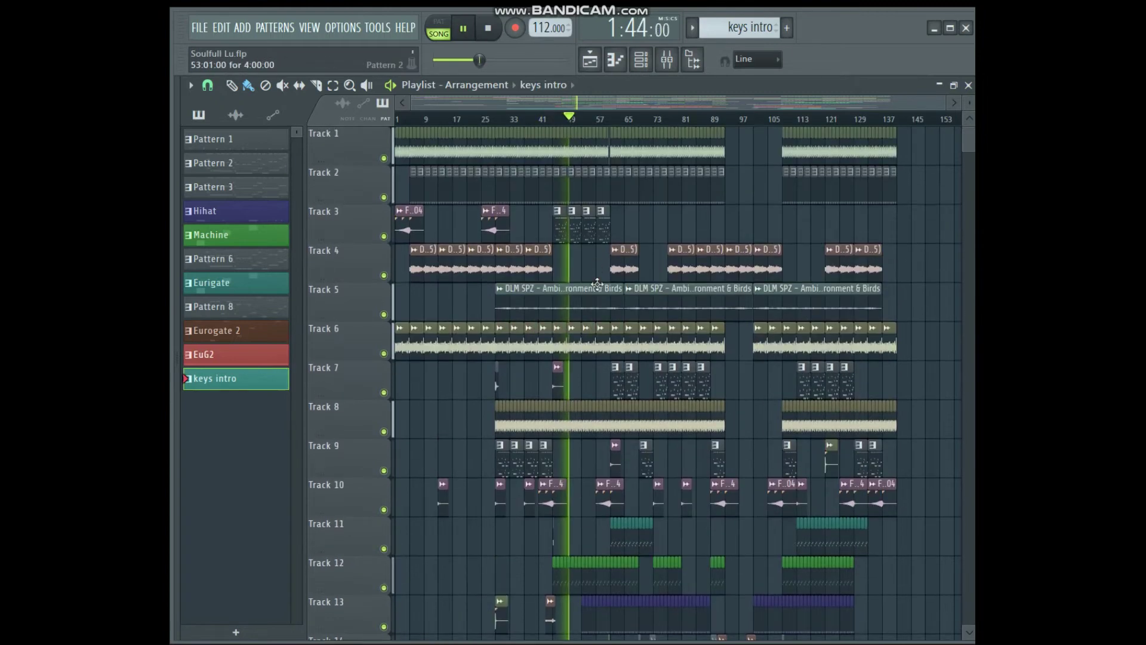
Follow the song playback through bars 49 to 65, examining which clips on Tracks 2 to 21 are playing.
scroll(573, 402, down, 5)
scroll(575, 403, down, 2)
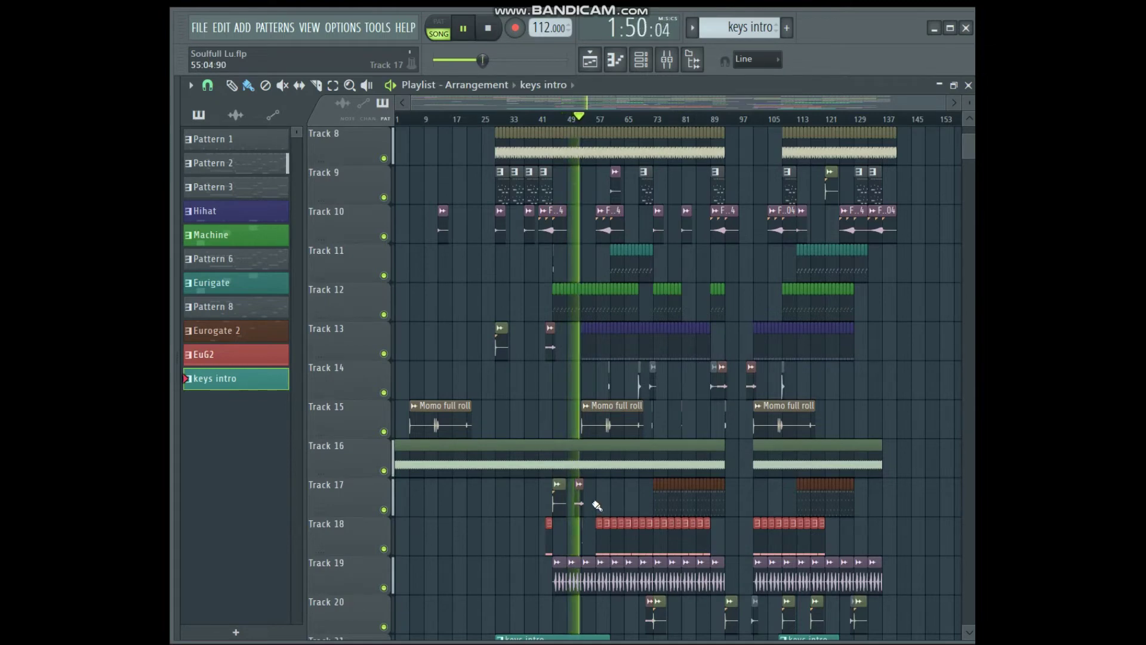
scroll(596, 479, down, 1)
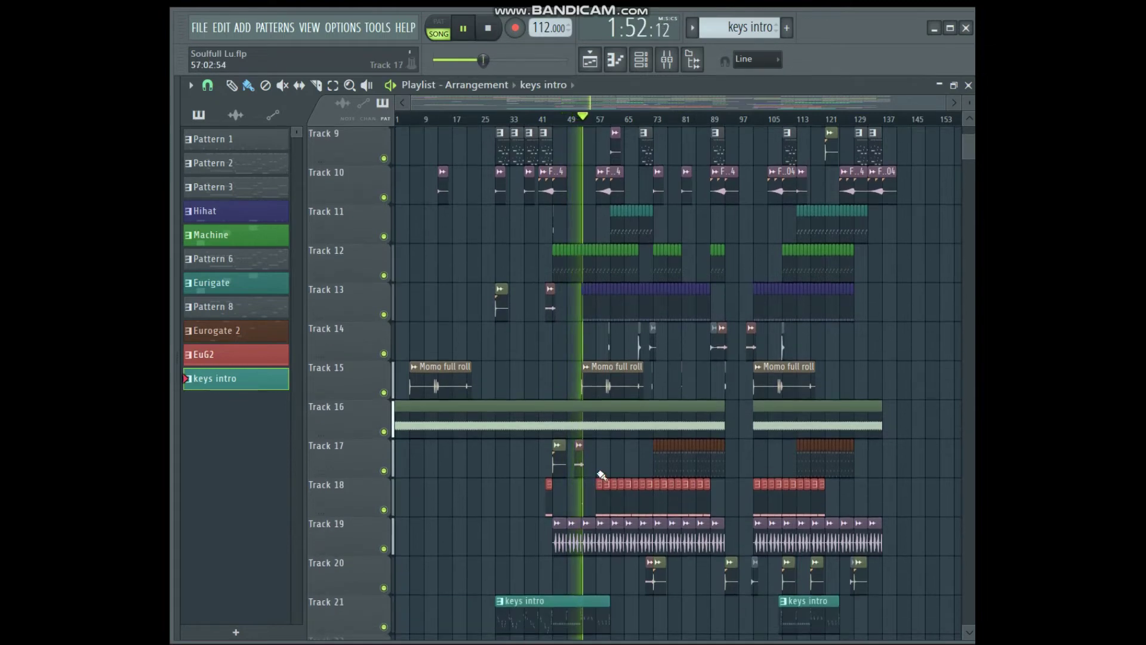
scroll(579, 412, up, 5)
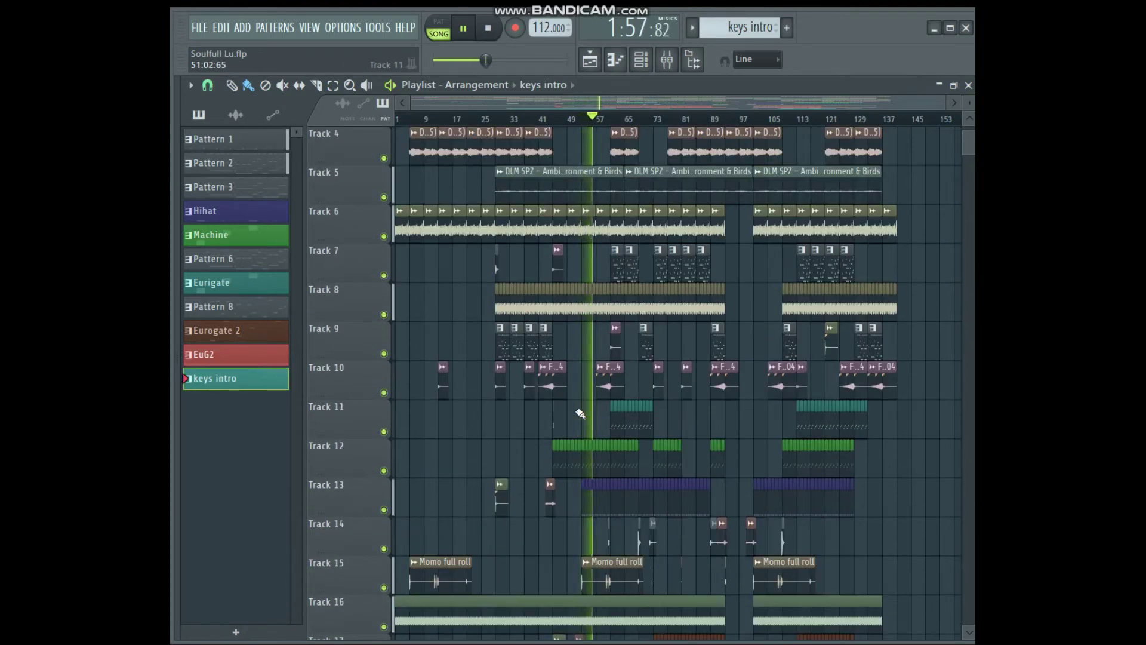
scroll(580, 413, down, 2)
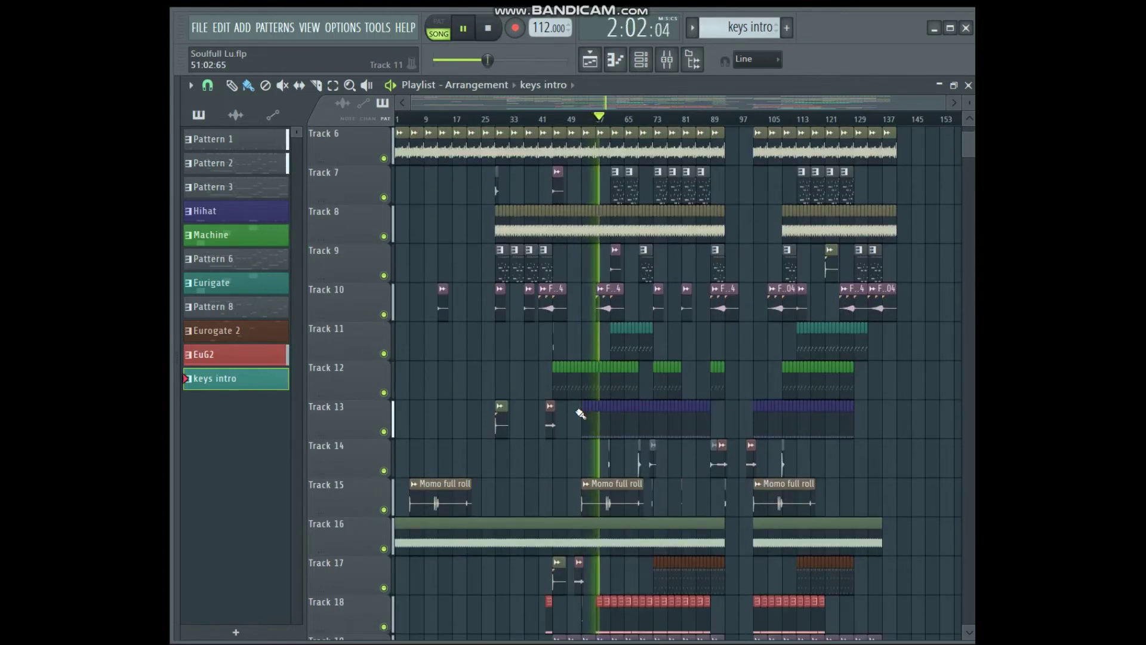
scroll(580, 413, up, 1)
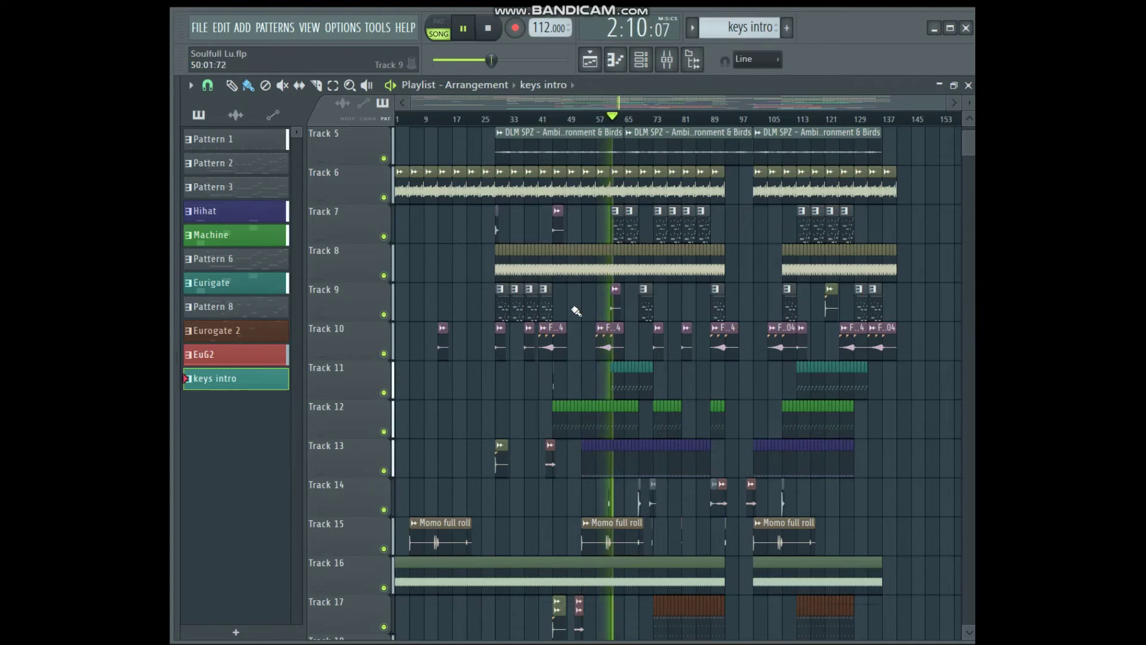
scroll(576, 310, up, 4)
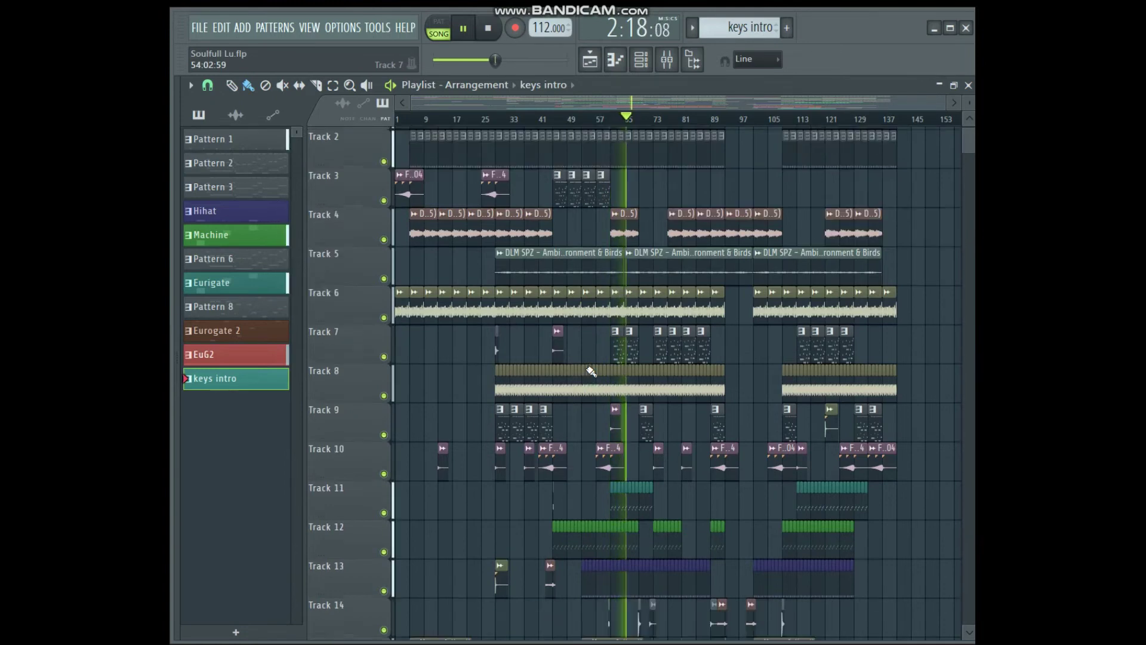
Examine the pattern and audio clips on Tracks 1 to 21 as the song plays from bar 65 to about bar 76.
scroll(591, 358, down, 1)
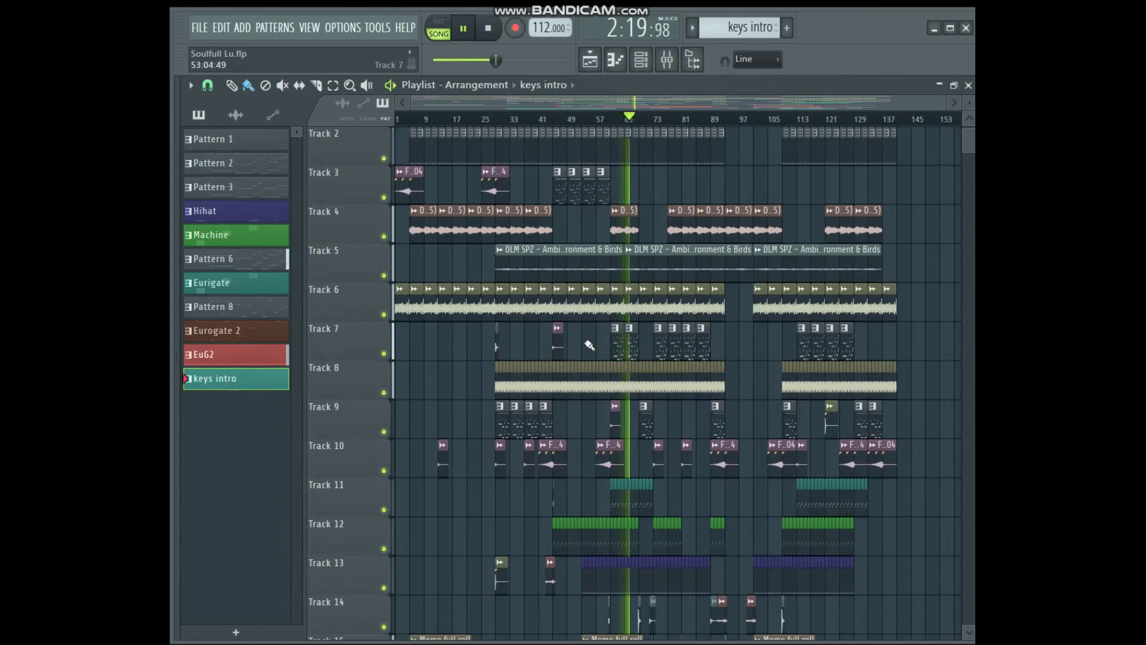
scroll(590, 345, down, 3)
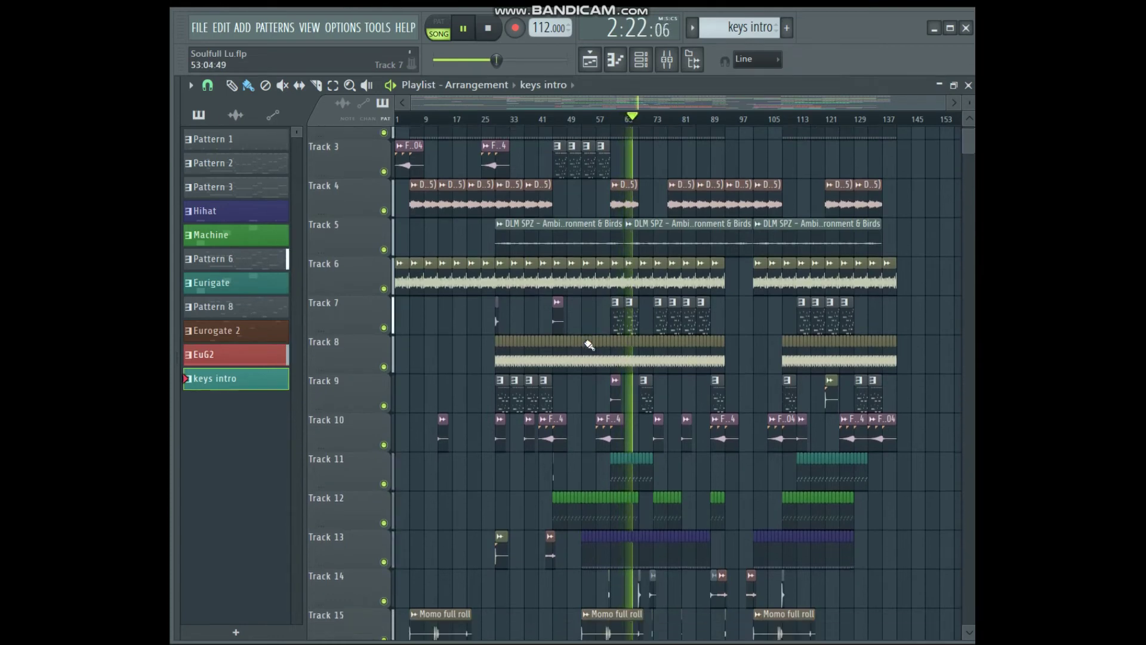
scroll(589, 345, down, 3)
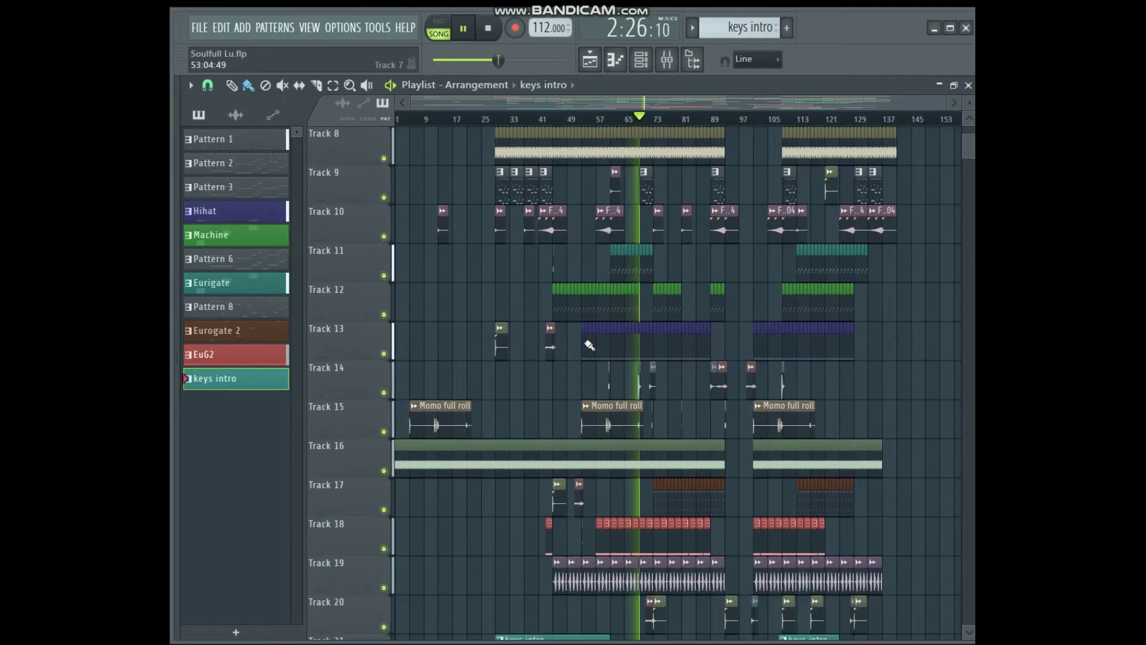
scroll(589, 345, down, 1)
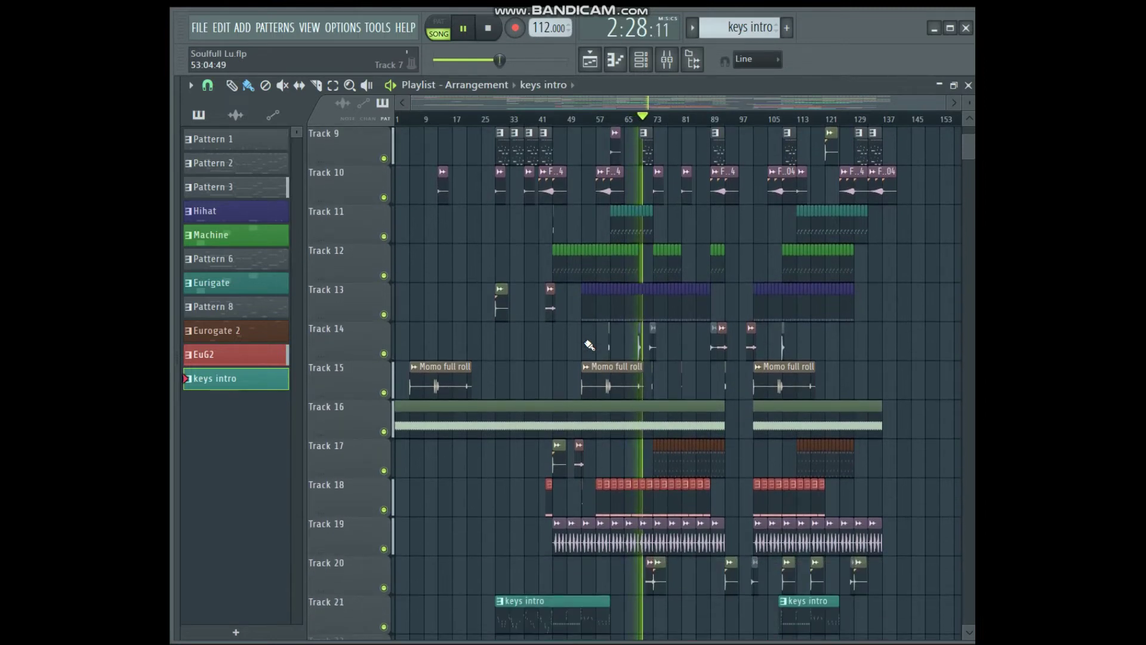
scroll(589, 345, down, 1)
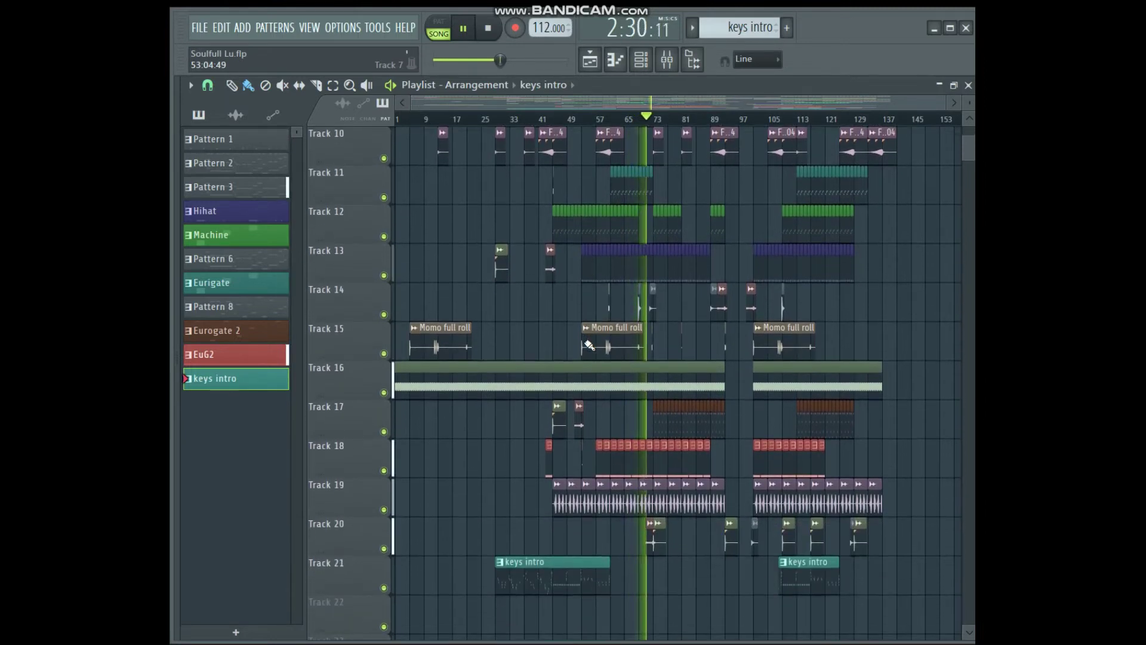
scroll(590, 345, up, 4)
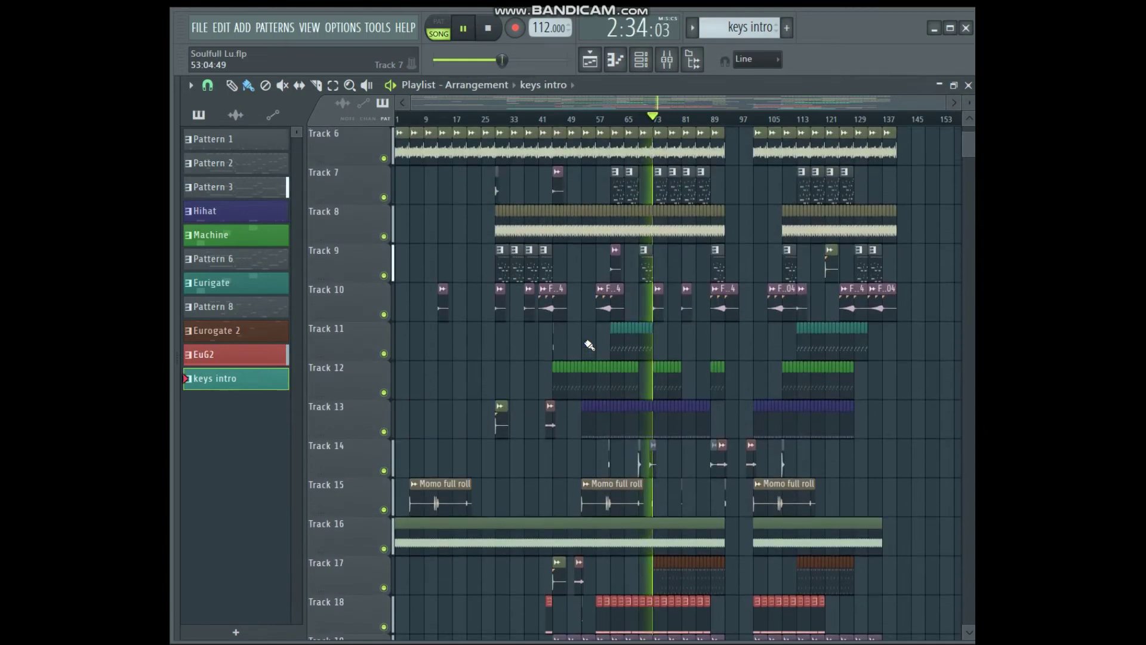
scroll(589, 345, down, 2)
scroll(612, 269, up, 4)
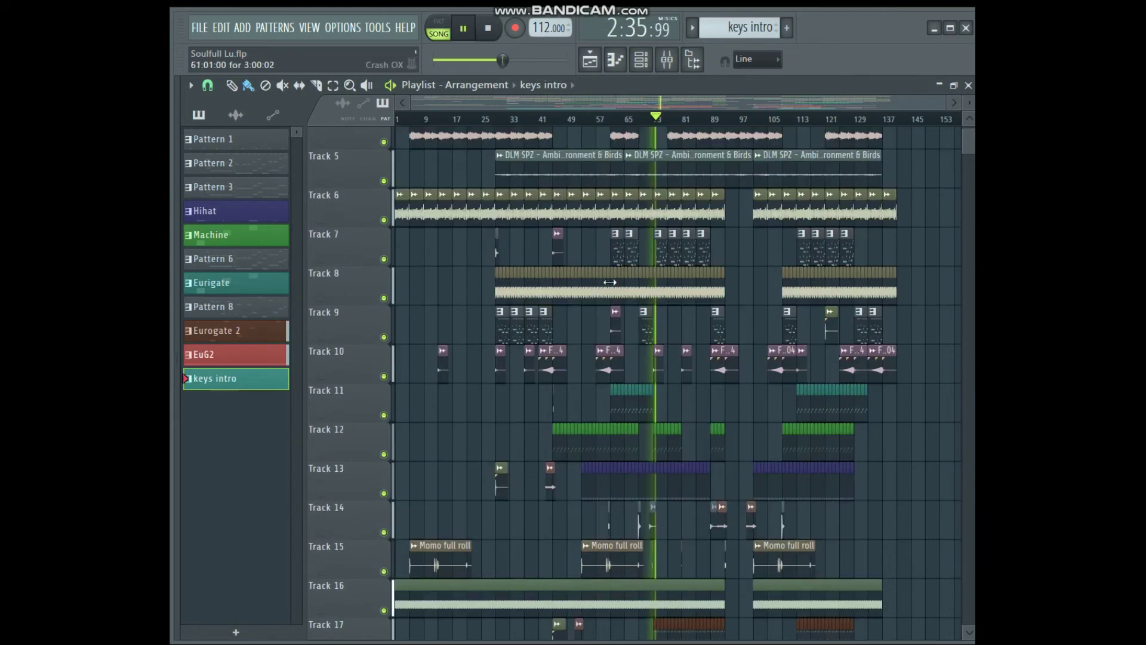
scroll(618, 296, up, 1)
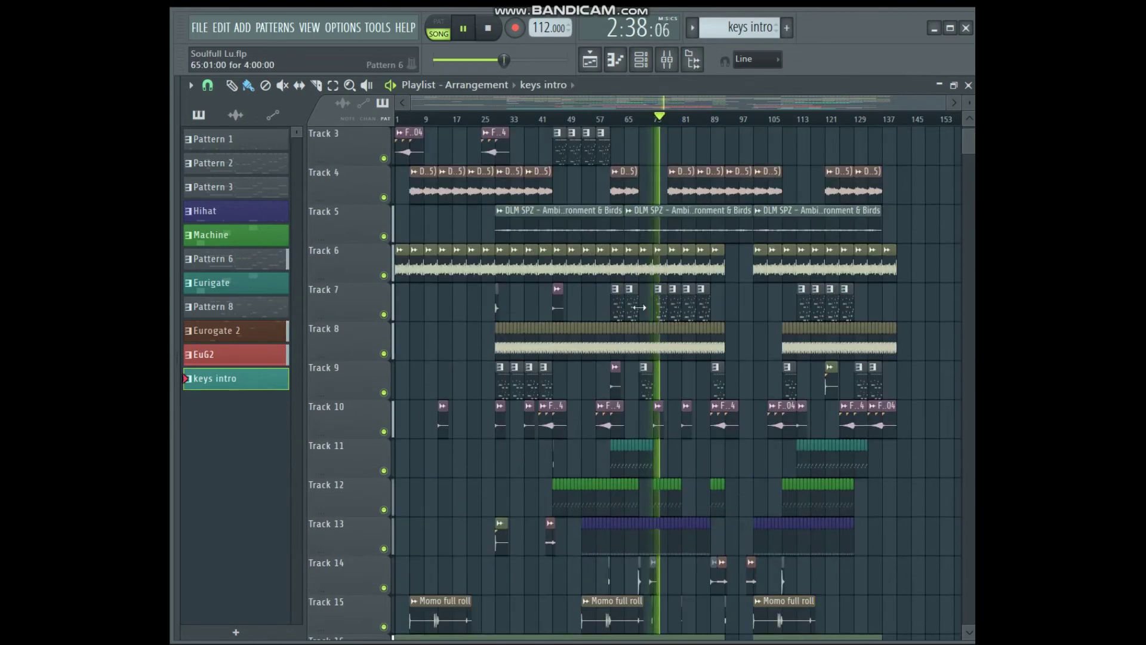
scroll(639, 307, up, 2)
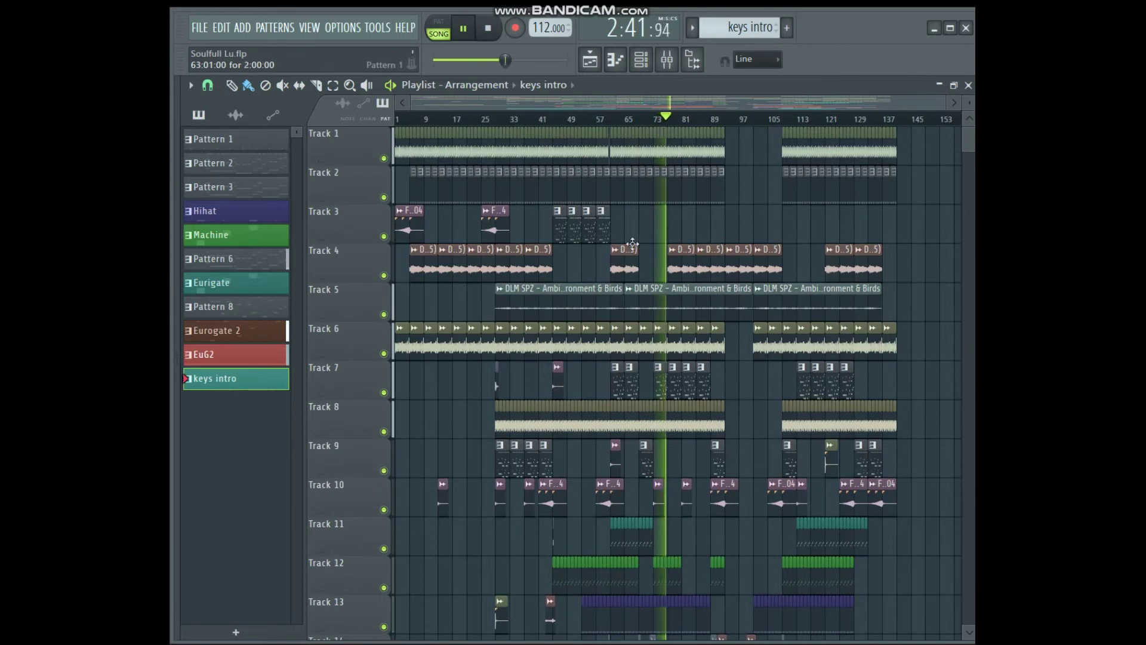
Follow playback from about bar 76 to bar 91, comparing the clips on the upper tracks with those on Tracks 9 to 21.
scroll(637, 250, down, 4)
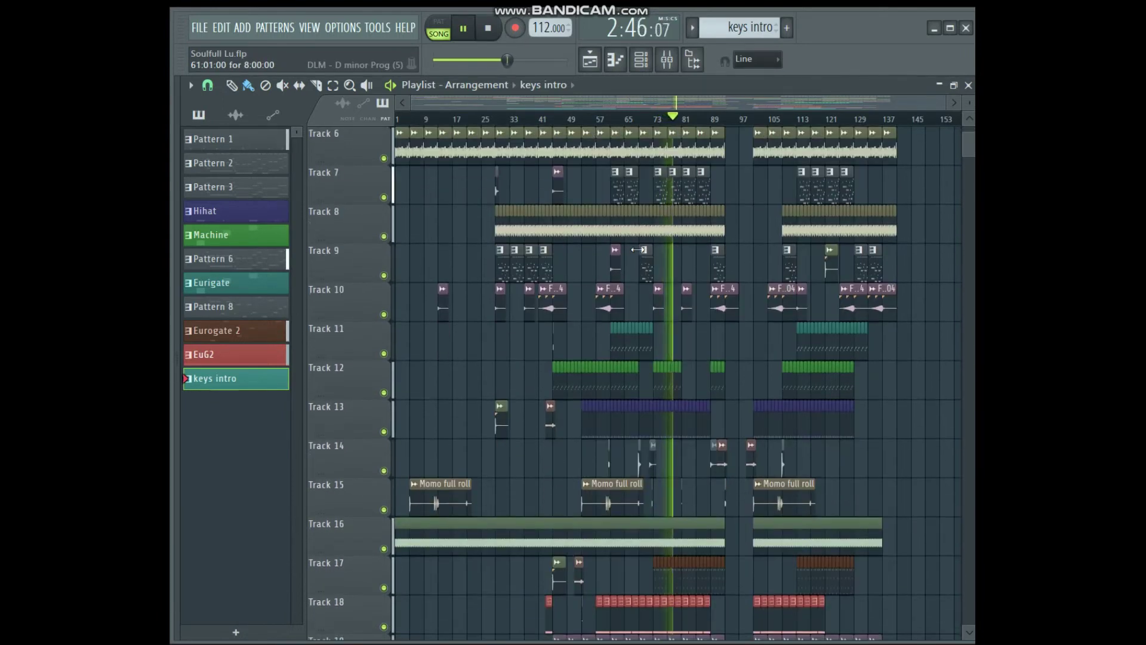
scroll(638, 250, down, 3)
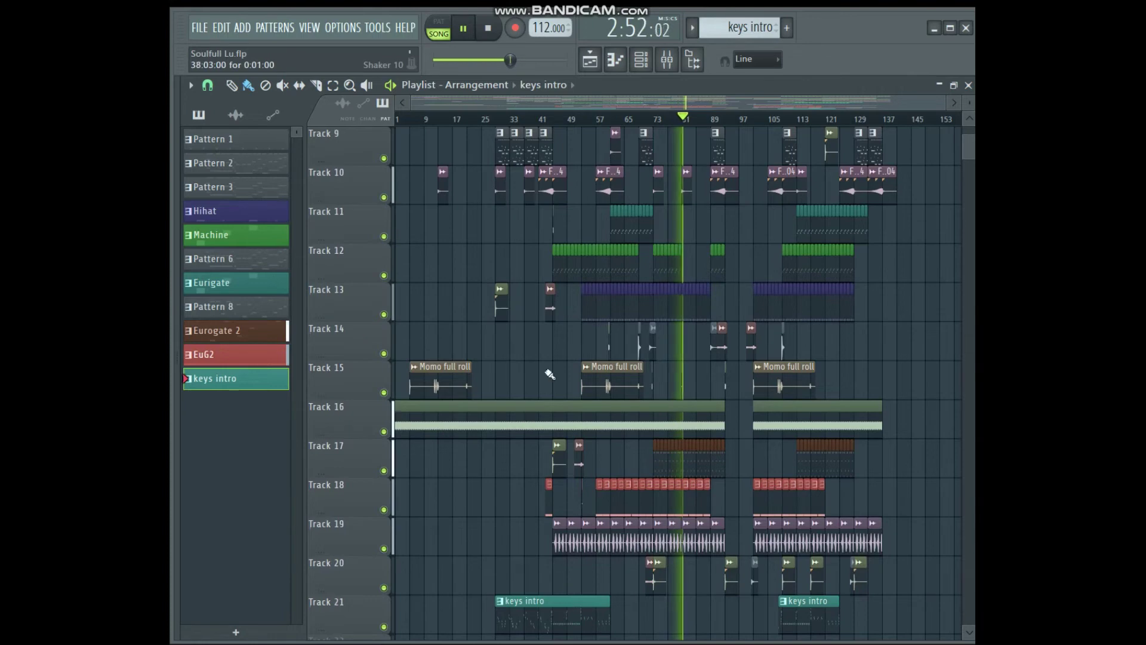
scroll(548, 373, up, 2)
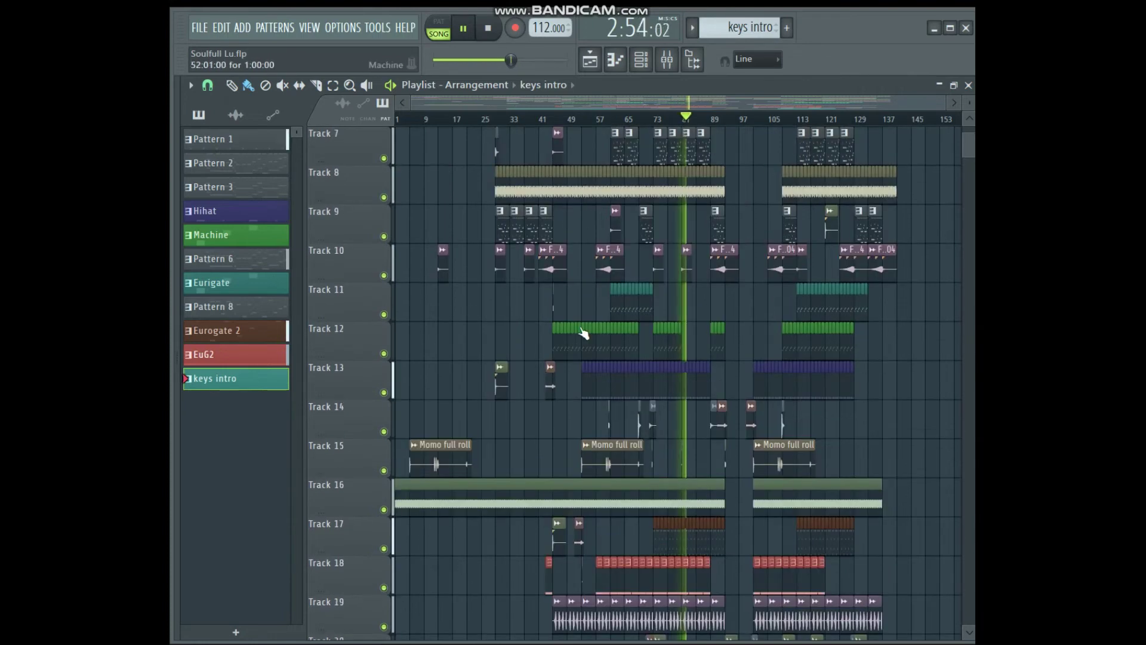
scroll(582, 339, up, 5)
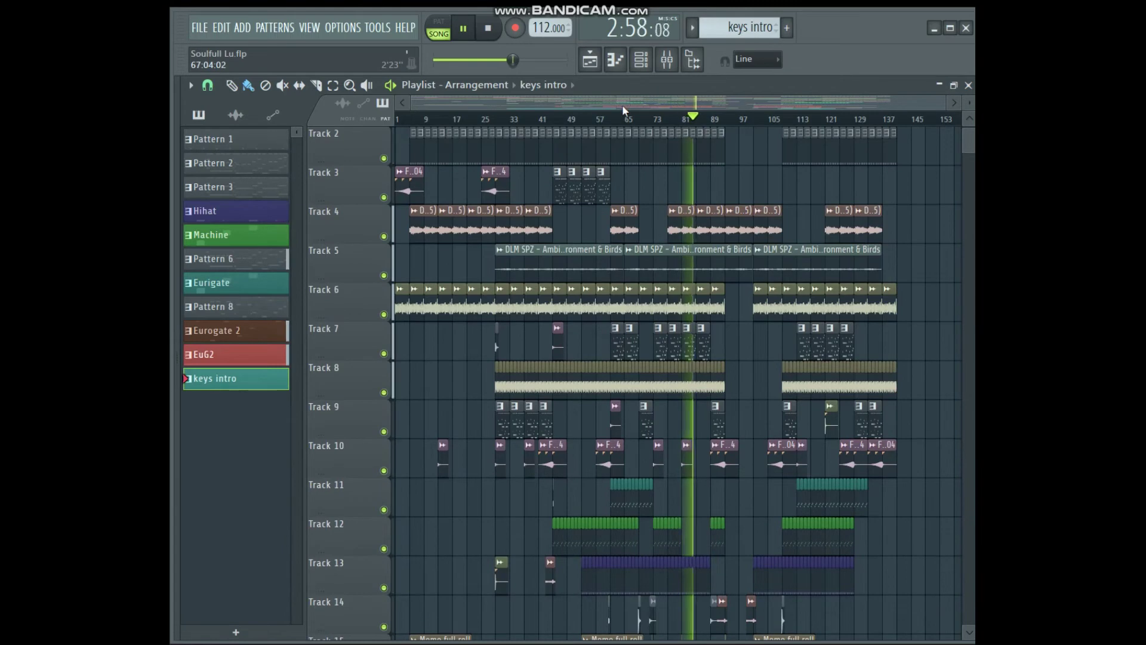
scroll(633, 366, down, 3)
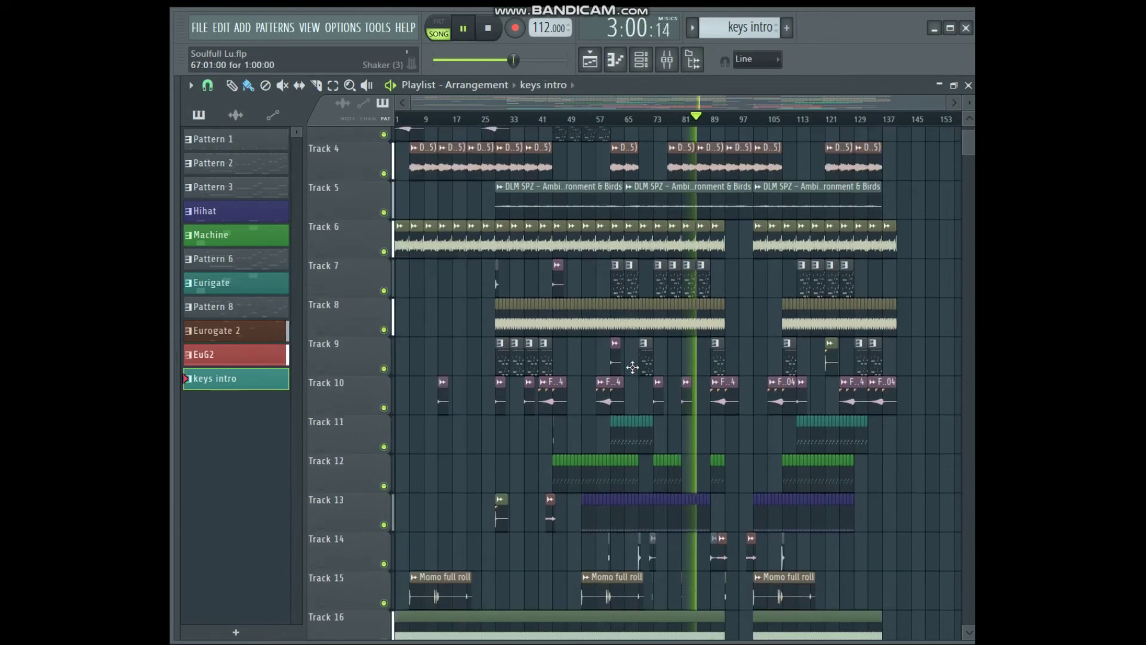
scroll(632, 367, down, 3)
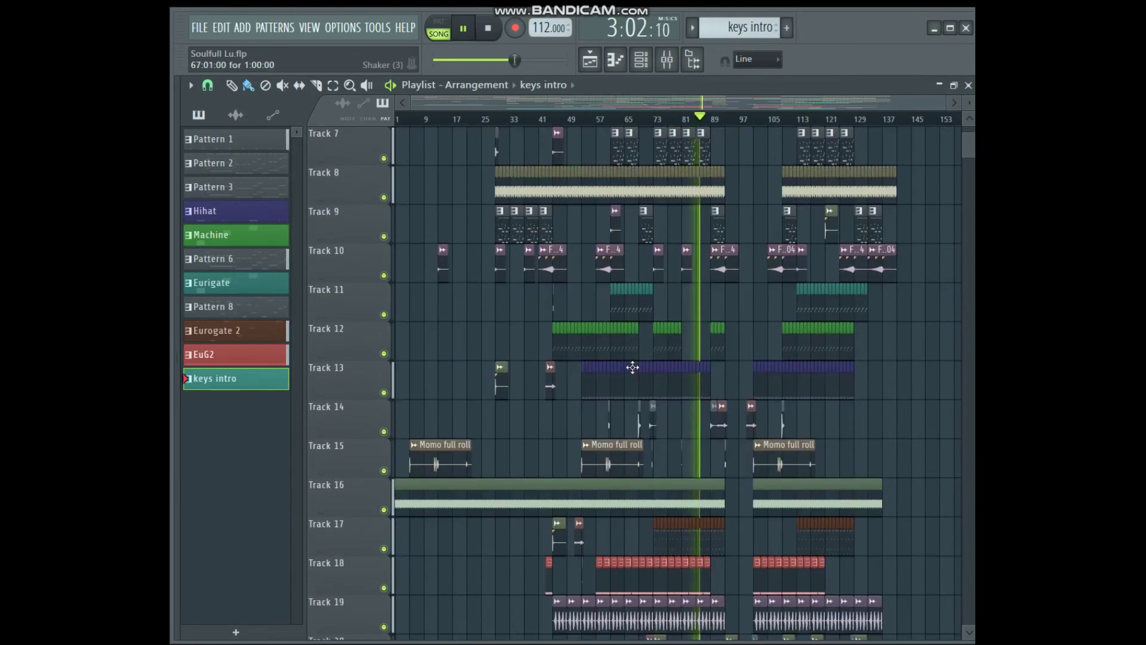
scroll(632, 366, down, 1)
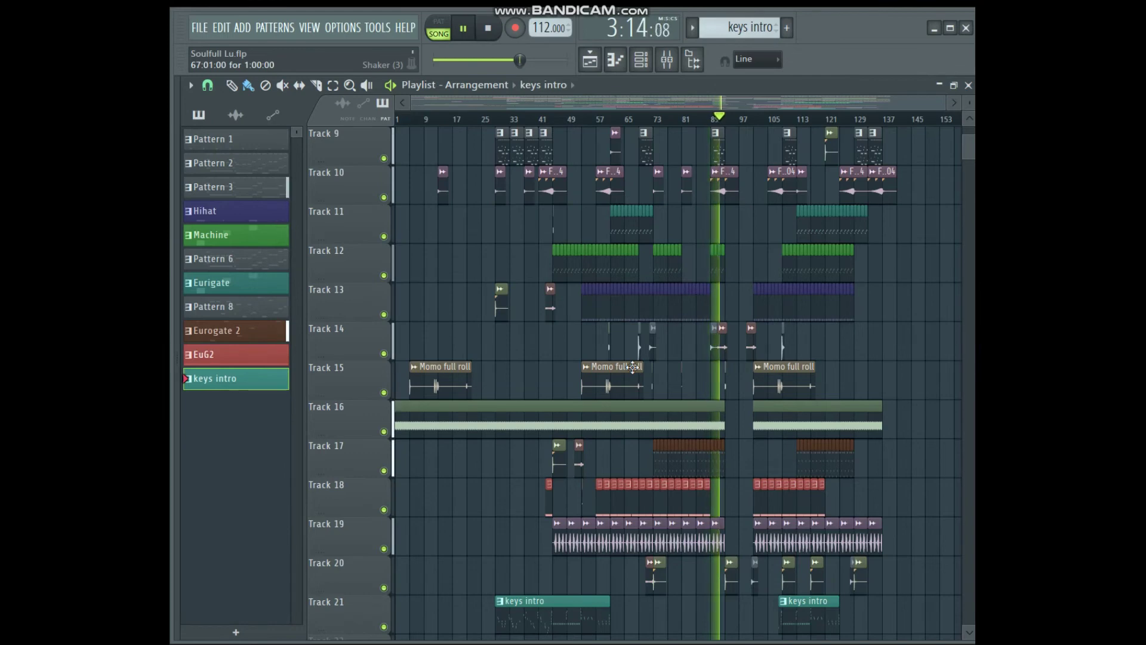
scroll(633, 367, down, 2)
Examine which tracks drop out and re-enter around the break between bars 92 and 101 during song playback.
scroll(633, 366, up, 4)
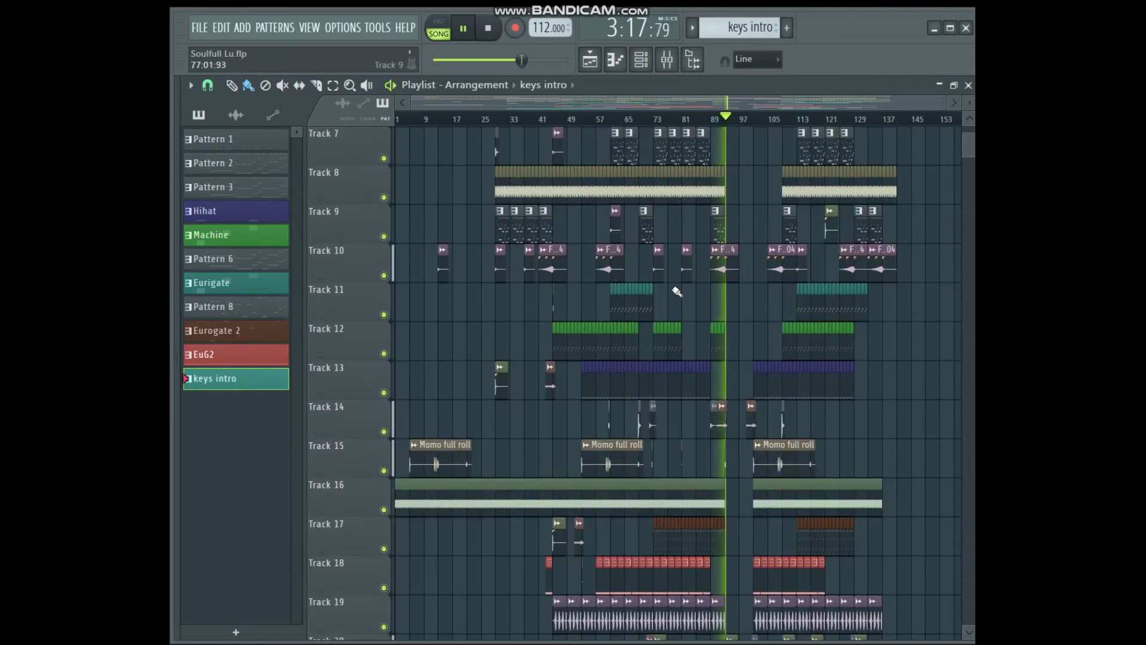
scroll(676, 291, up, 6)
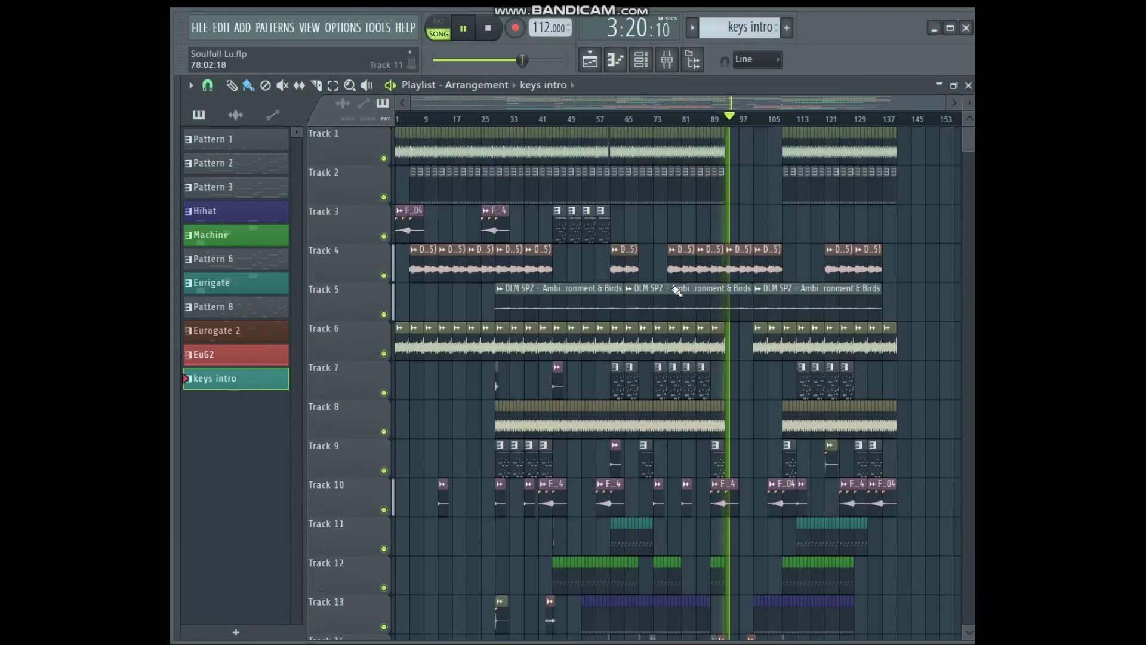
scroll(677, 290, down, 2)
scroll(676, 291, down, 3)
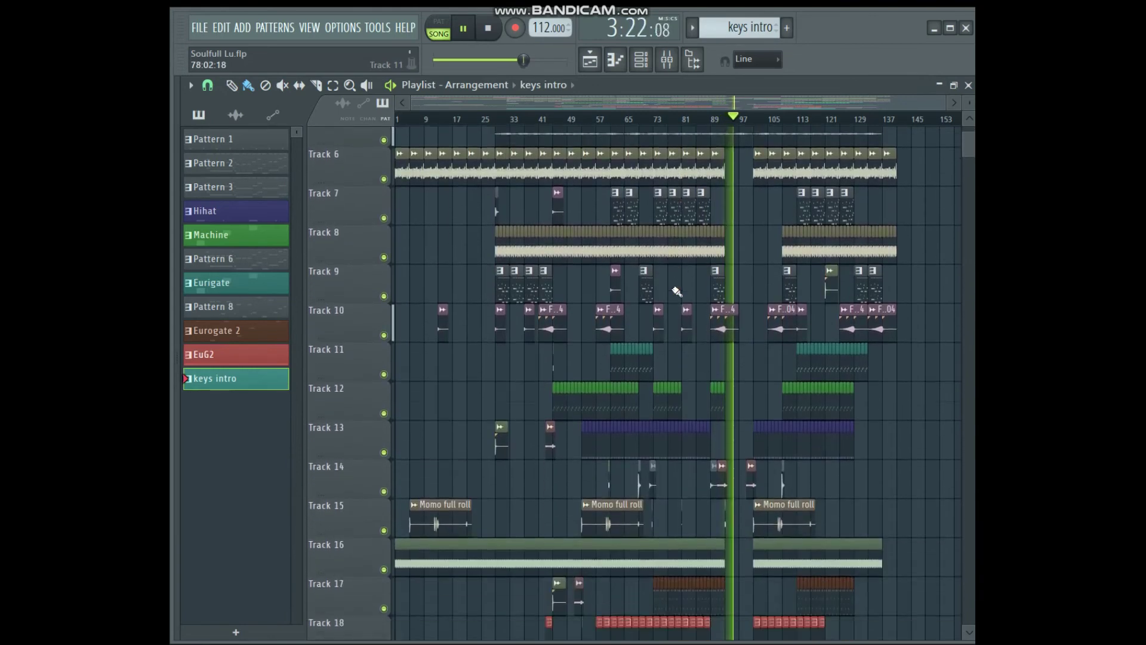
scroll(676, 291, down, 2)
scroll(677, 291, down, 1)
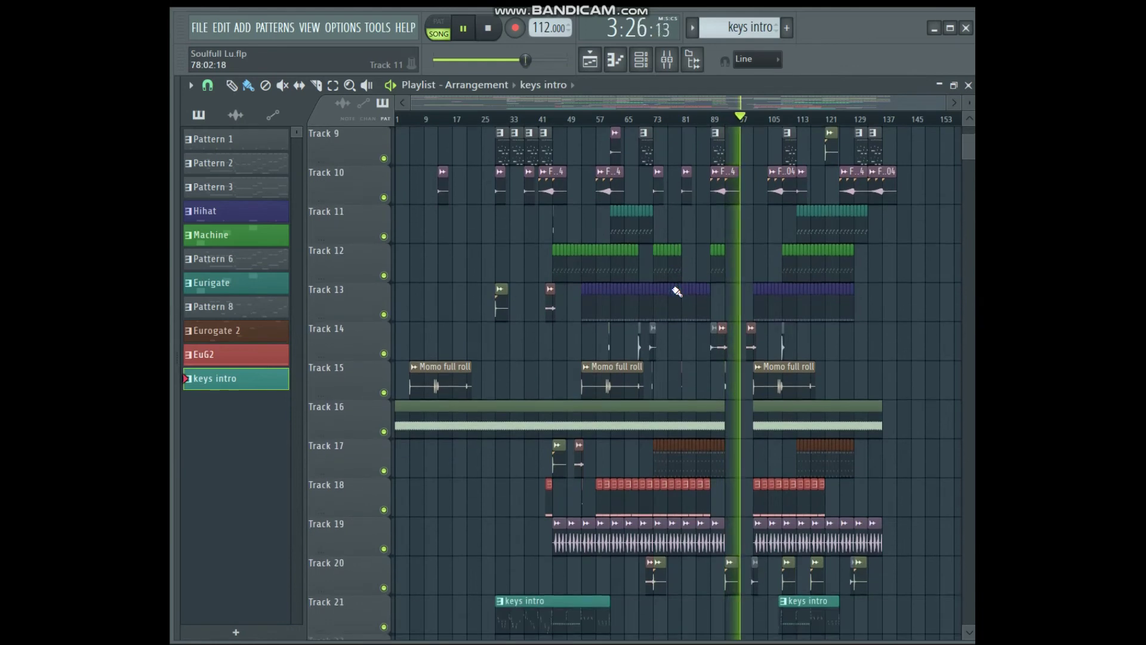
scroll(677, 291, up, 2)
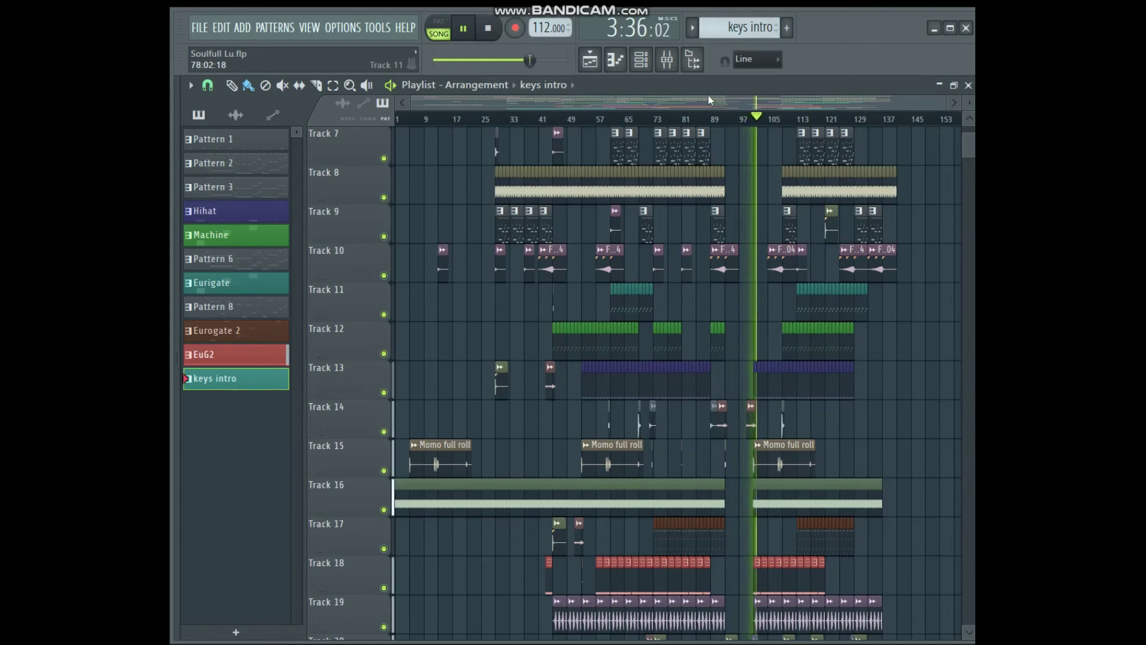
scroll(685, 270, up, 1)
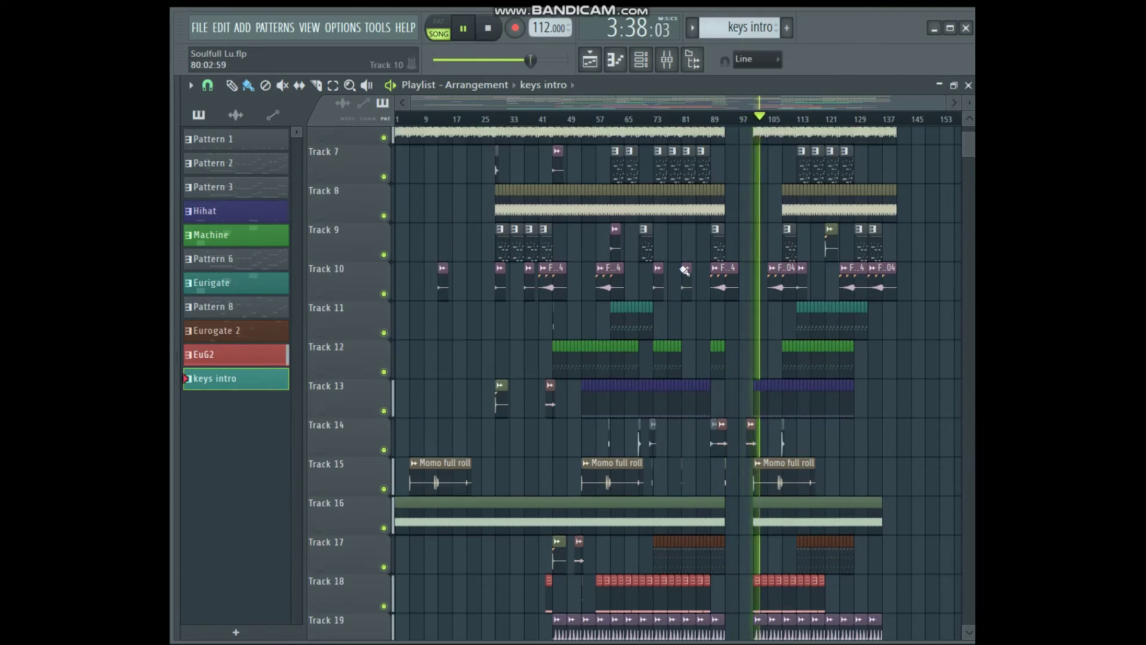
scroll(685, 271, up, 2)
scroll(681, 272, up, 3)
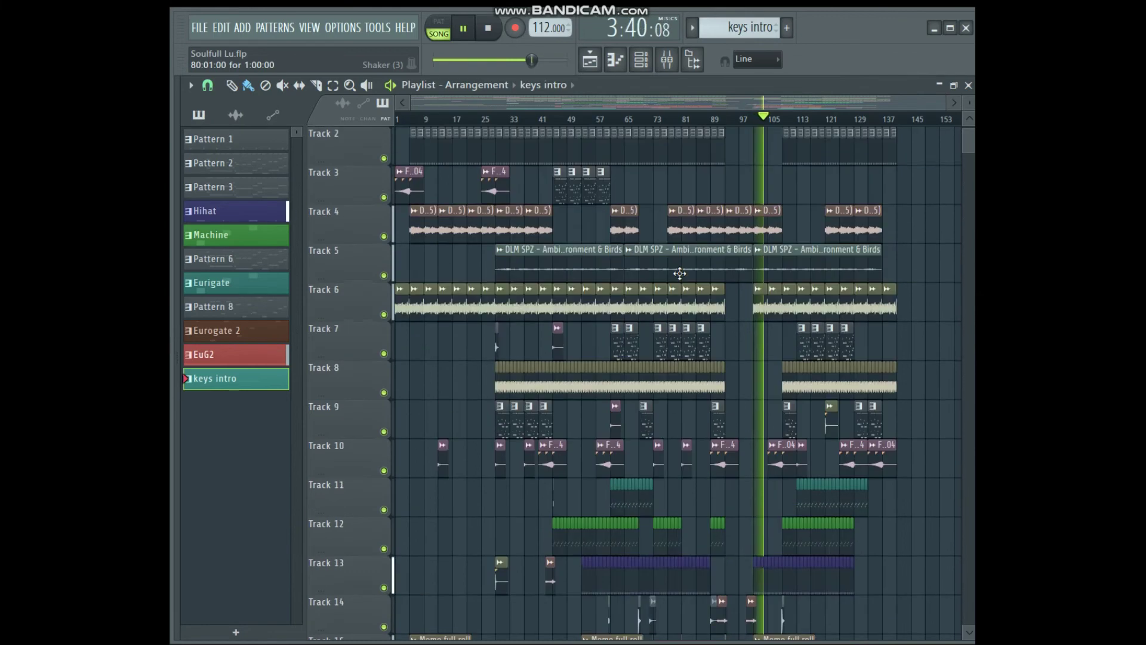
Follow the song playback from about bar 102 to bar 116, examining the clips on Tracks 6 to 21.
scroll(680, 273, down, 7)
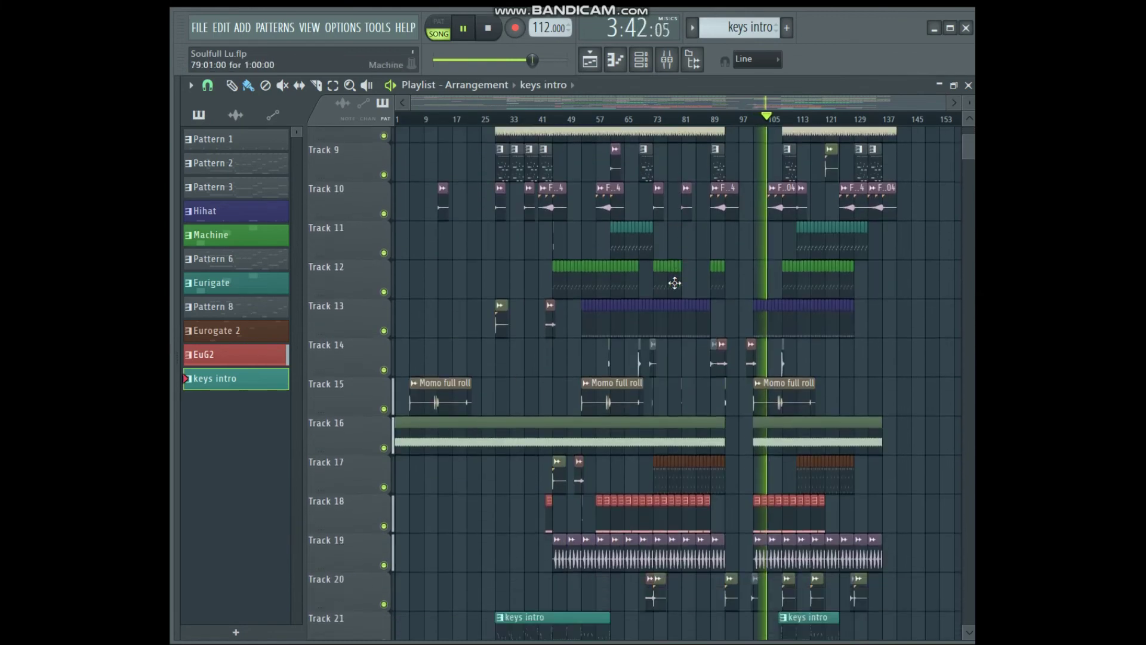
scroll(674, 283, down, 3)
scroll(674, 283, down, 1)
scroll(675, 283, up, 3)
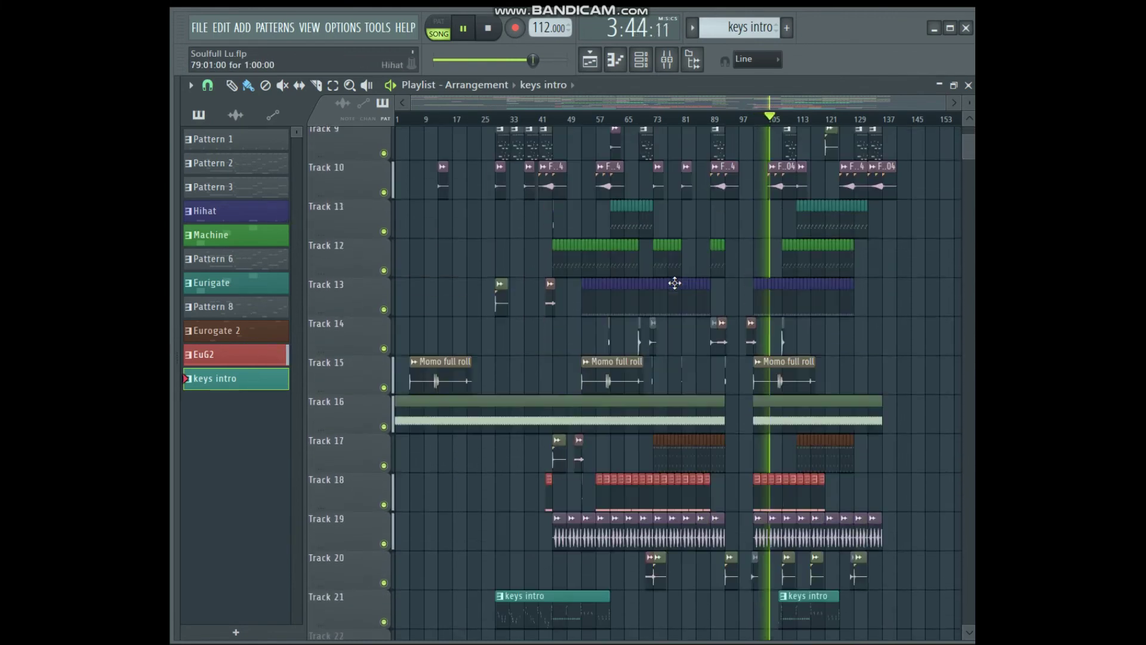
scroll(675, 283, up, 2)
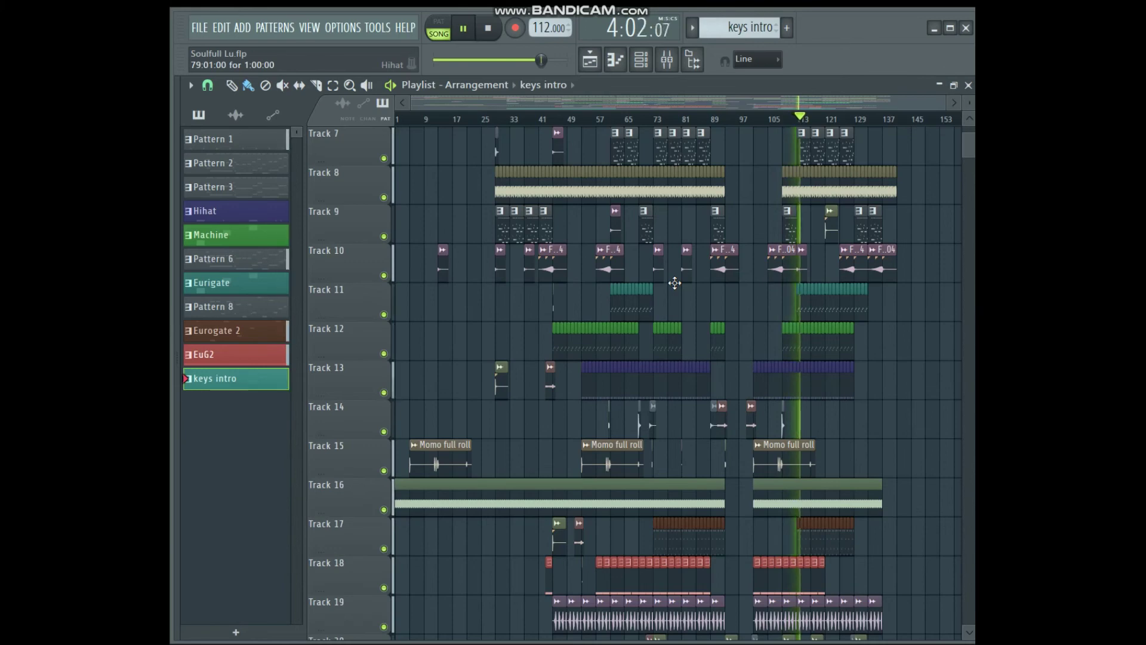
scroll(759, 301, up, 1)
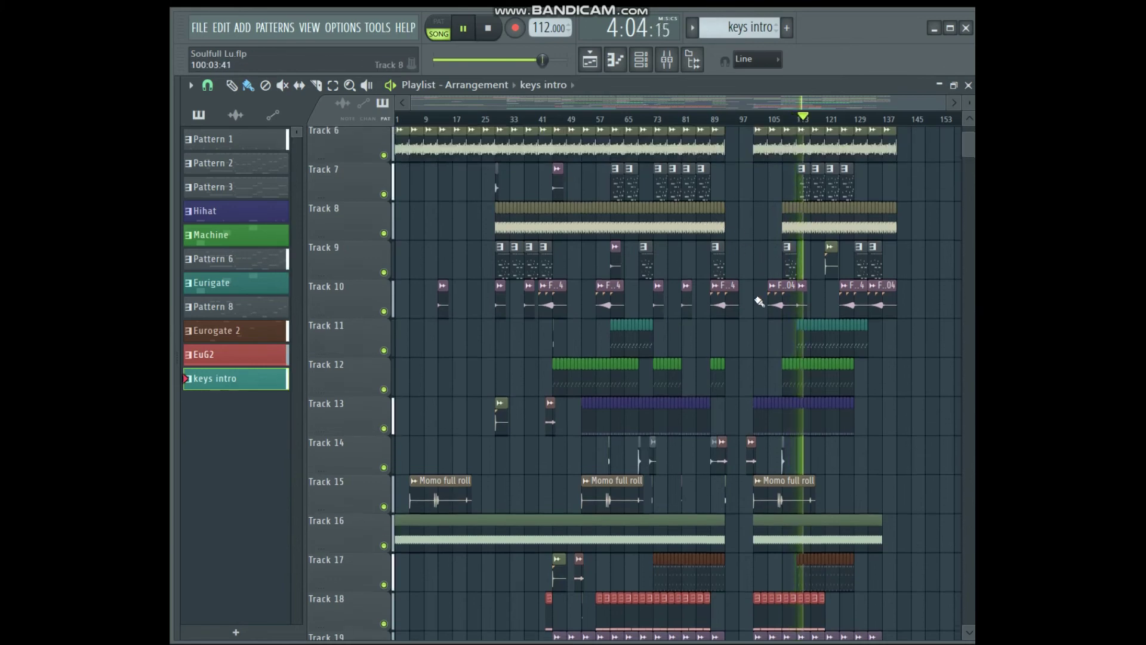
scroll(760, 301, down, 1)
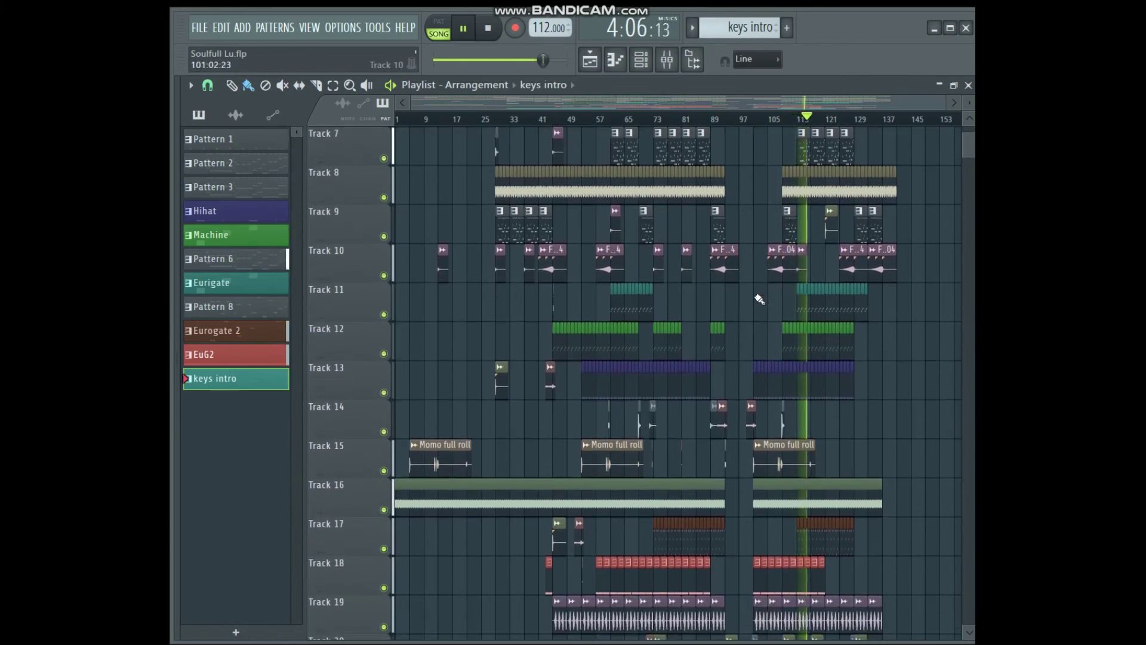
scroll(759, 299, down, 1)
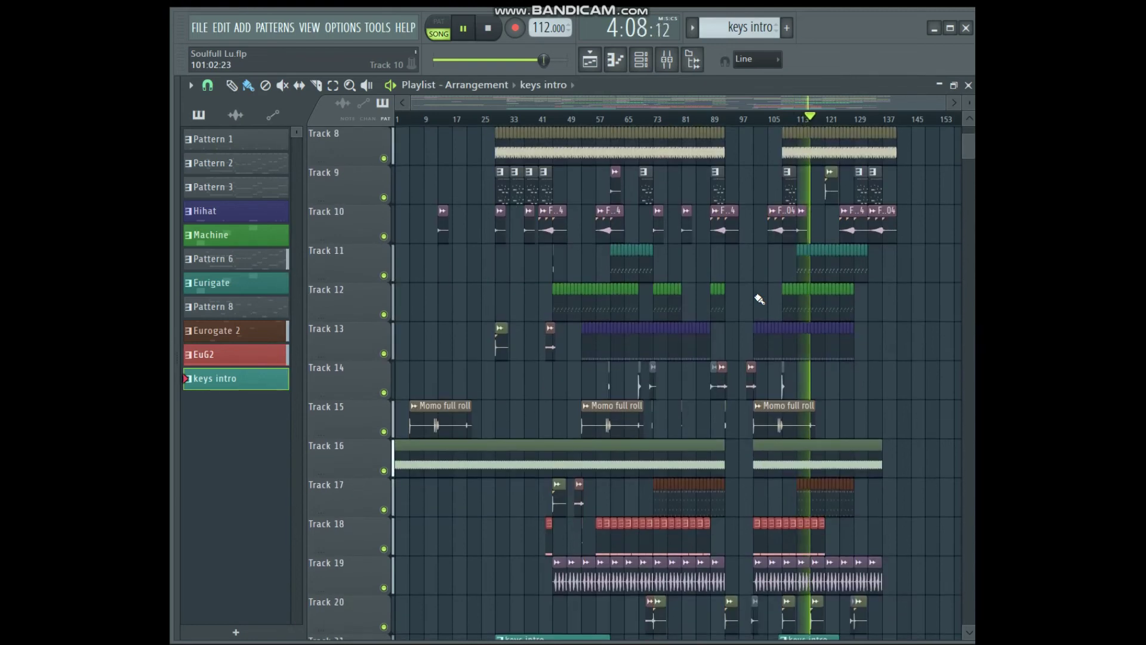
Follow the song playback from about bar 116 to the closing bars near 139, examining the clips on Tracks 1 to 21.
scroll(759, 300, down, 3)
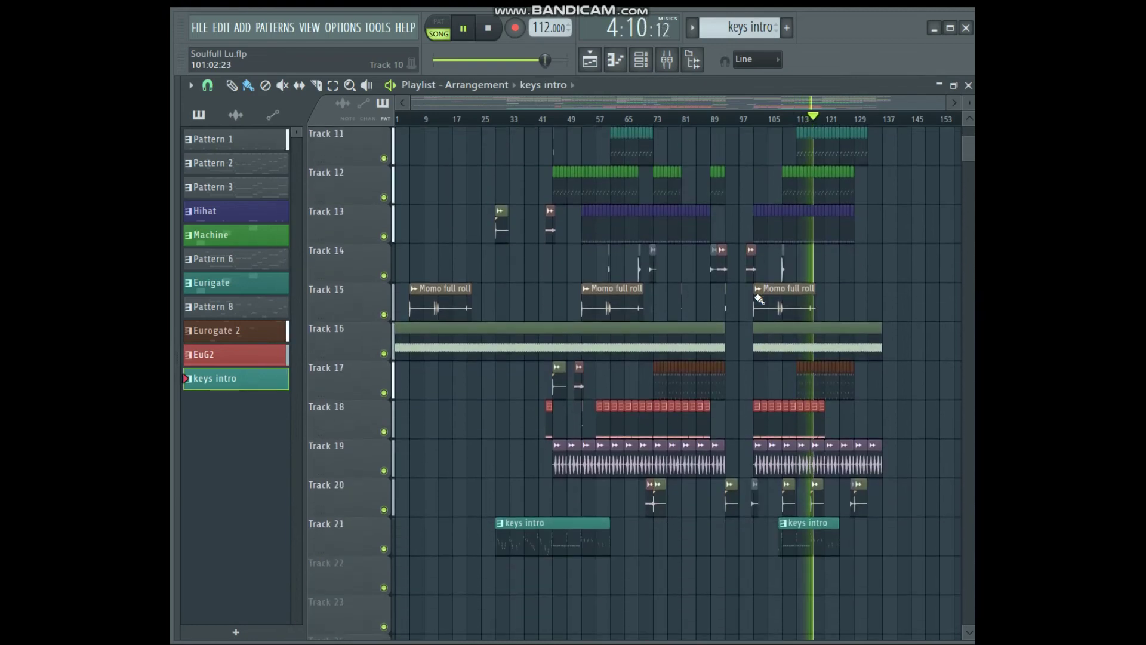
scroll(759, 299, up, 4)
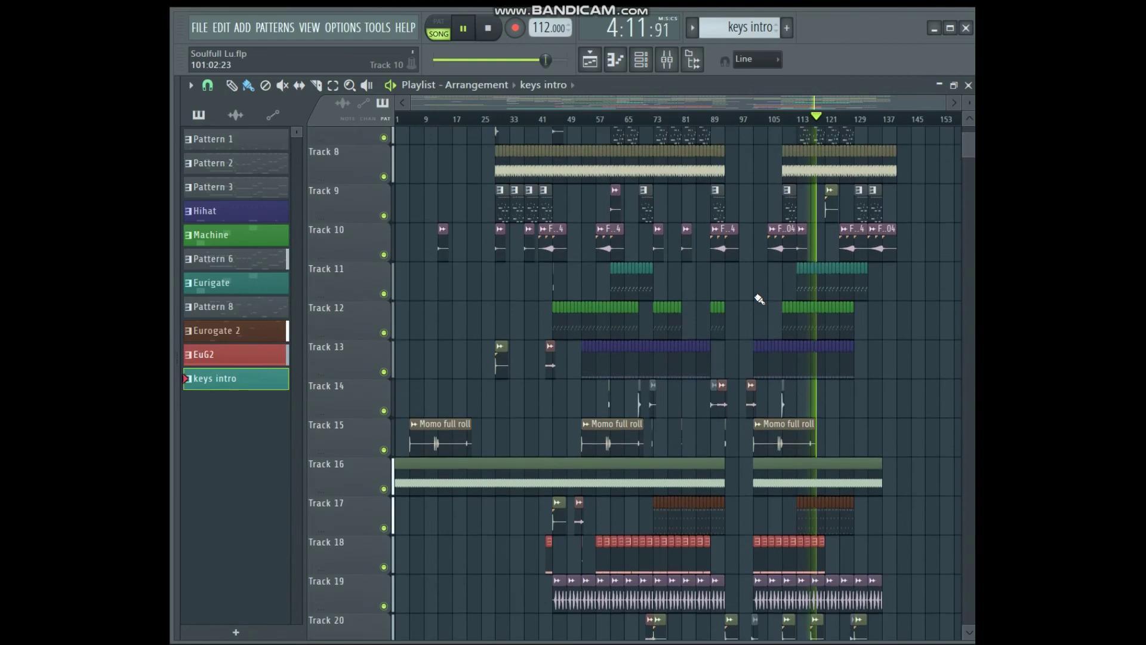
scroll(760, 299, up, 4)
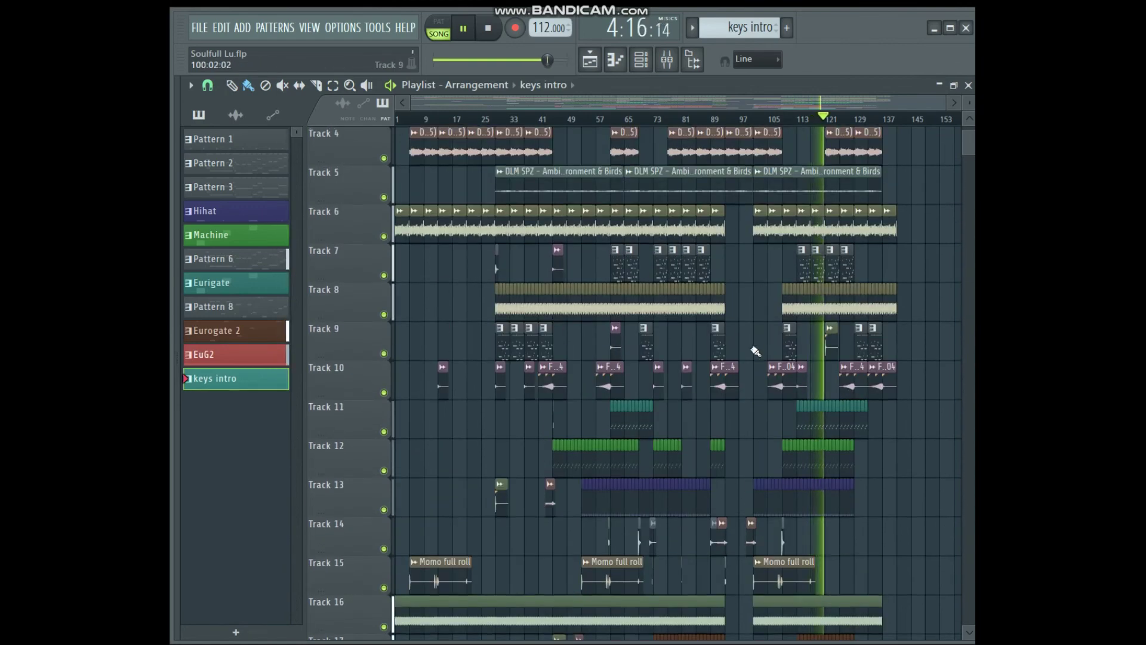
scroll(756, 351, up, 3)
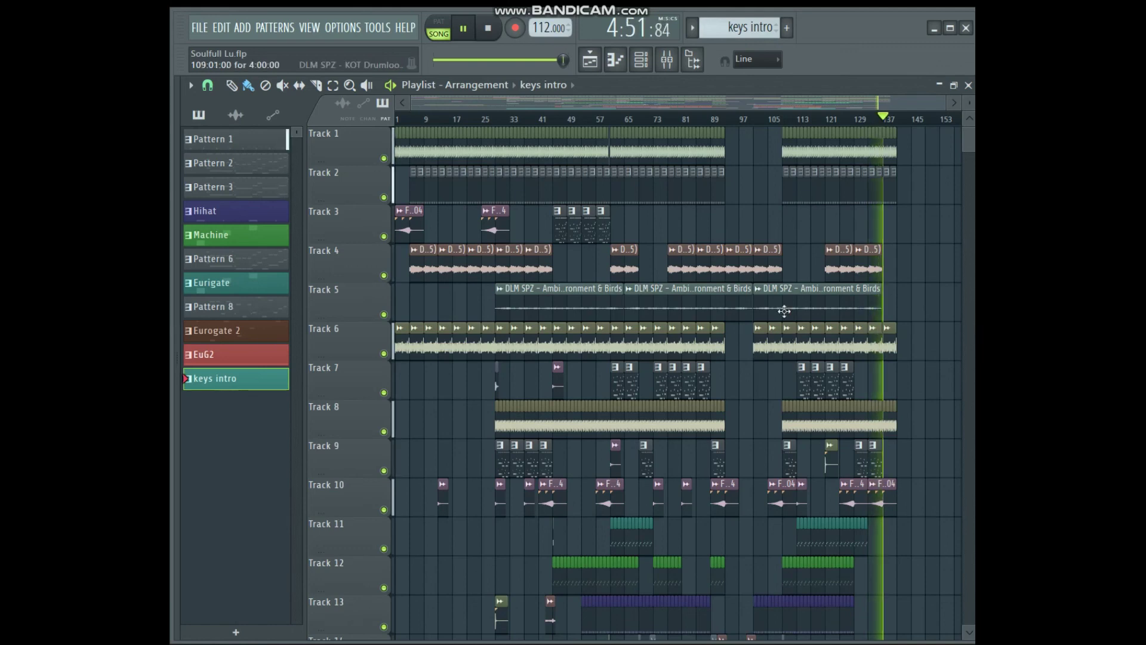
scroll(754, 453, down, 2)
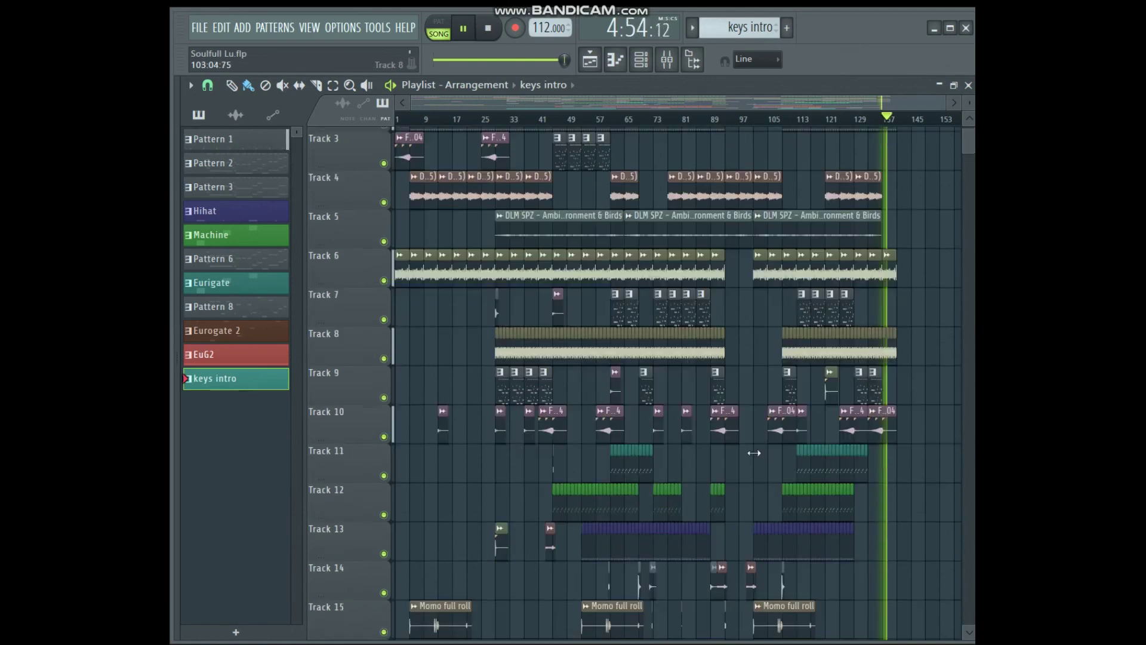
scroll(754, 452, down, 4)
scroll(737, 471, down, 1)
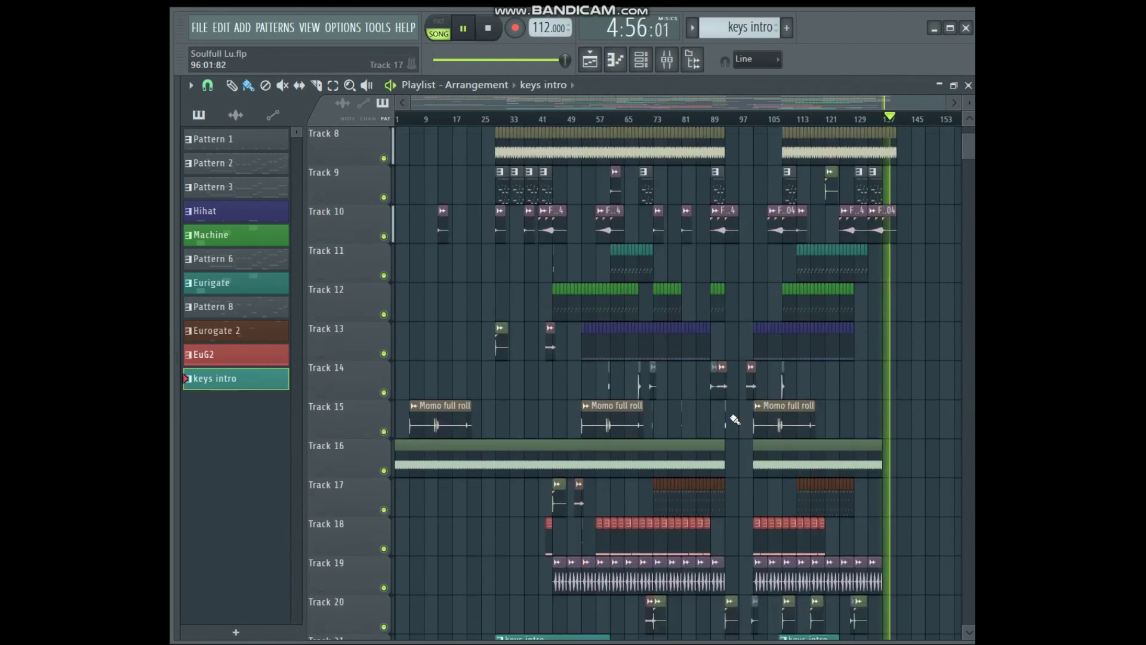
scroll(734, 416, up, 7)
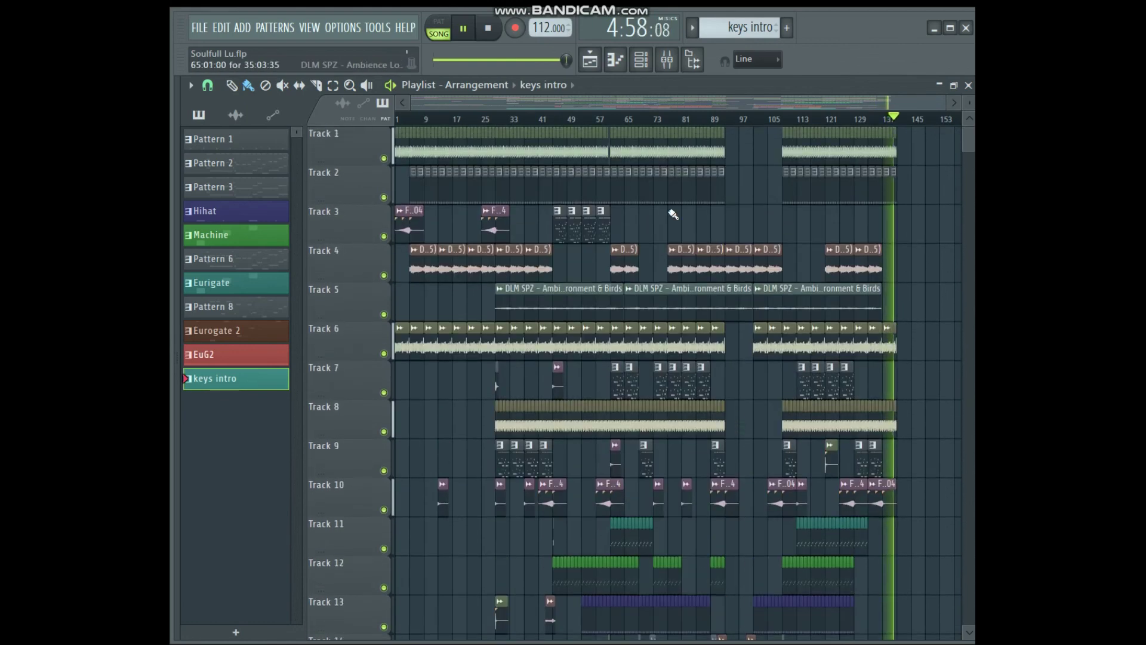
Switch to Bandicam and stop the running screen recording.
click(496, 31)
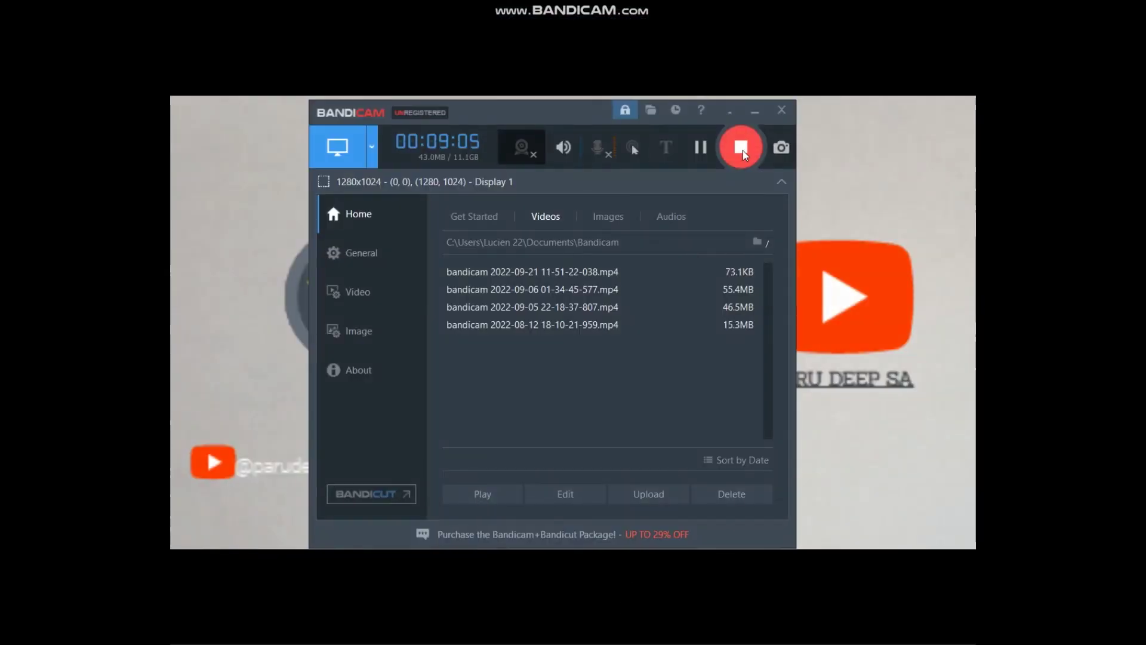
click(741, 148)
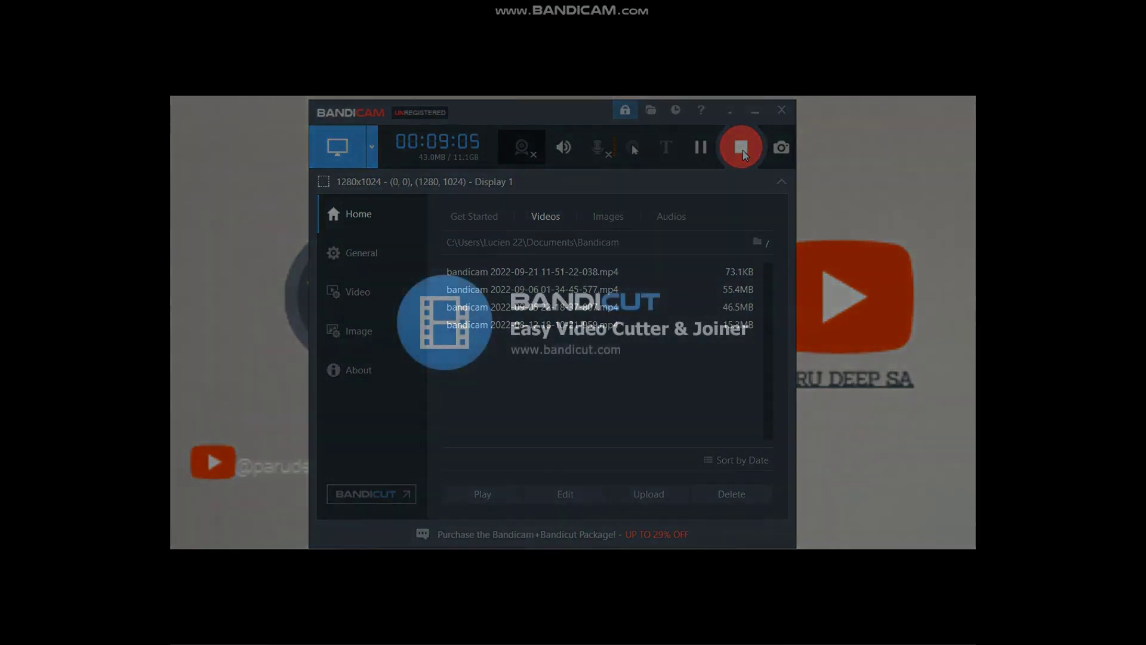